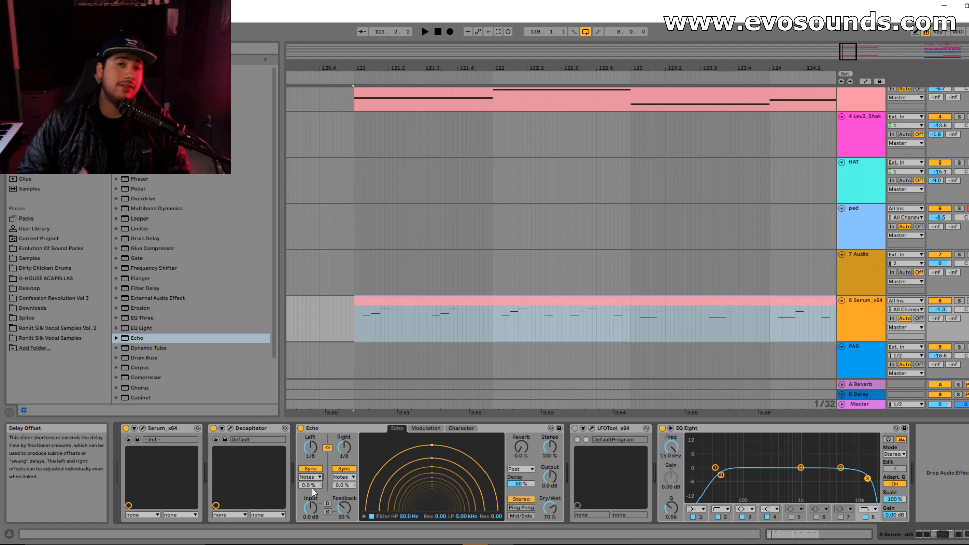
Step: Set Echo's linked left and right delay times to 1/64 and play the Serum clip to hear the repeats
left_click_drag(310, 446, 310, 464)
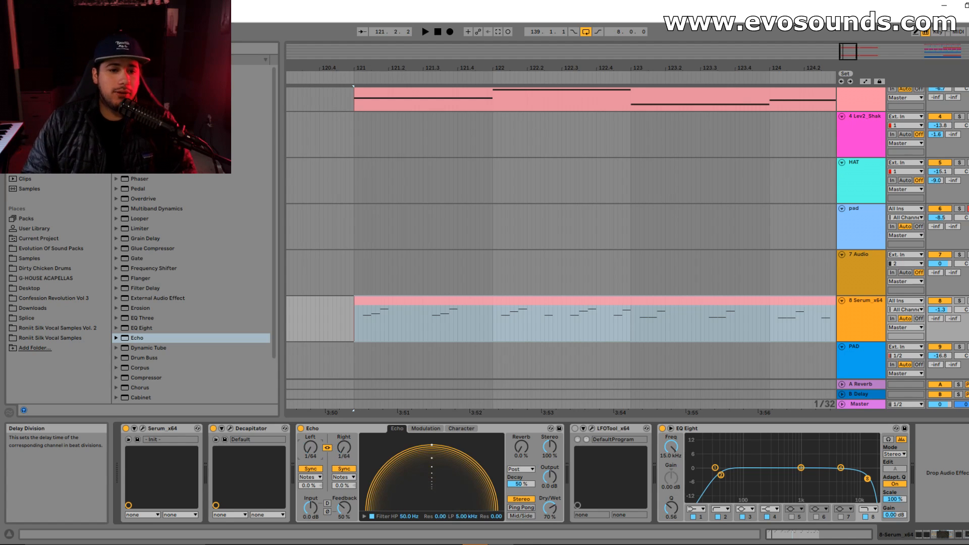
left_click(402, 307)
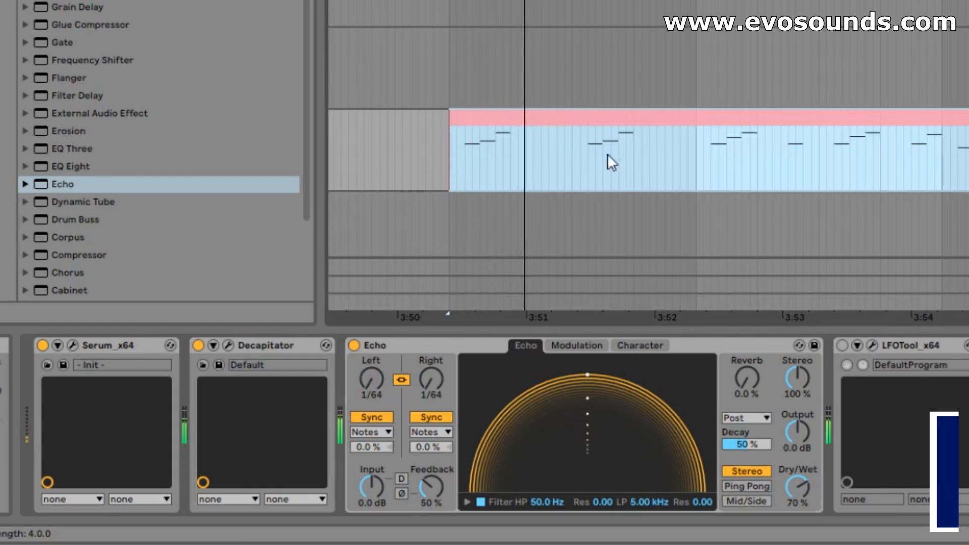
key("space")
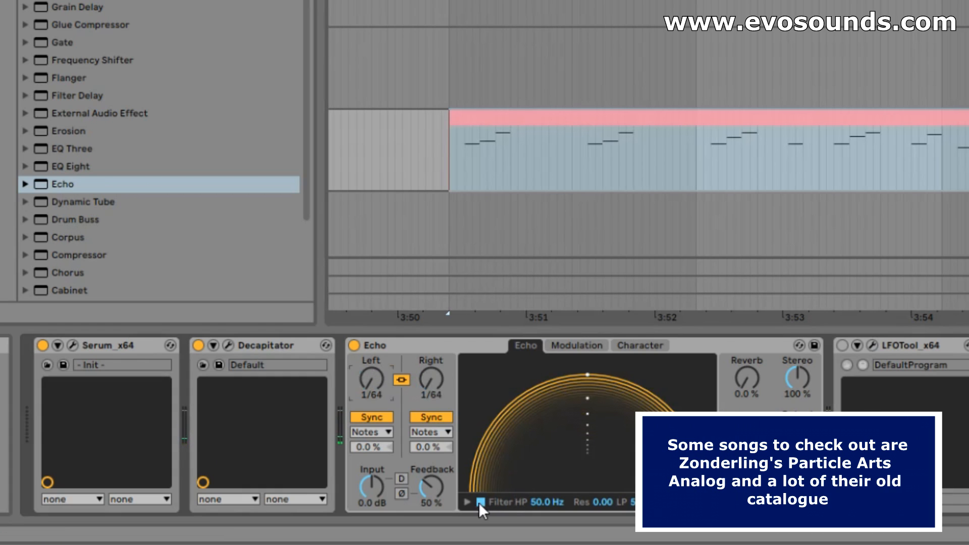
Step: Show Echo's filter display, raise the low-pass frequency to 16.7 kHz, and audition the clip
left_click(467, 501)
key("space")
key("space")
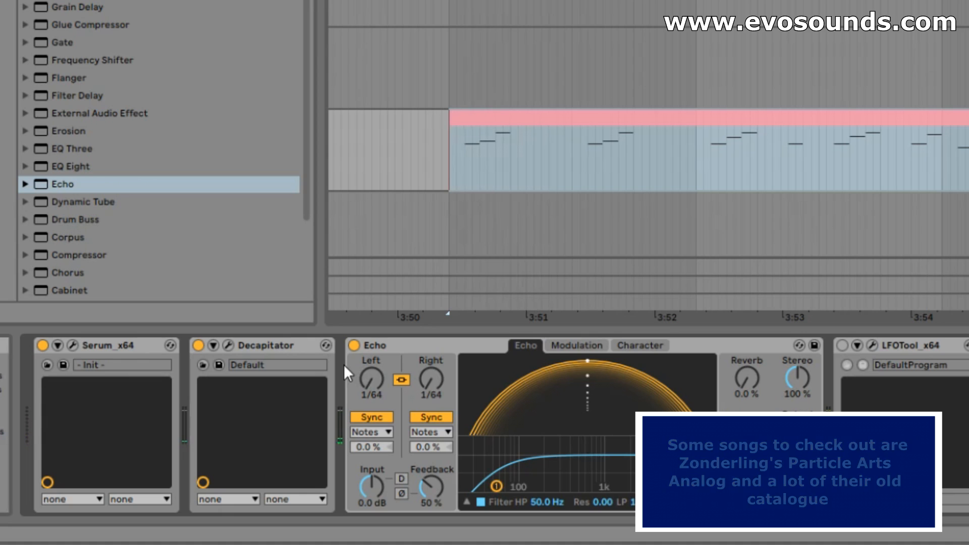
Step: Raise Echo's linked delay times through 1/32, 1/16 and 1/8 to 1/4, playing the clip to compare
left_click_drag(362, 379, 362, 373)
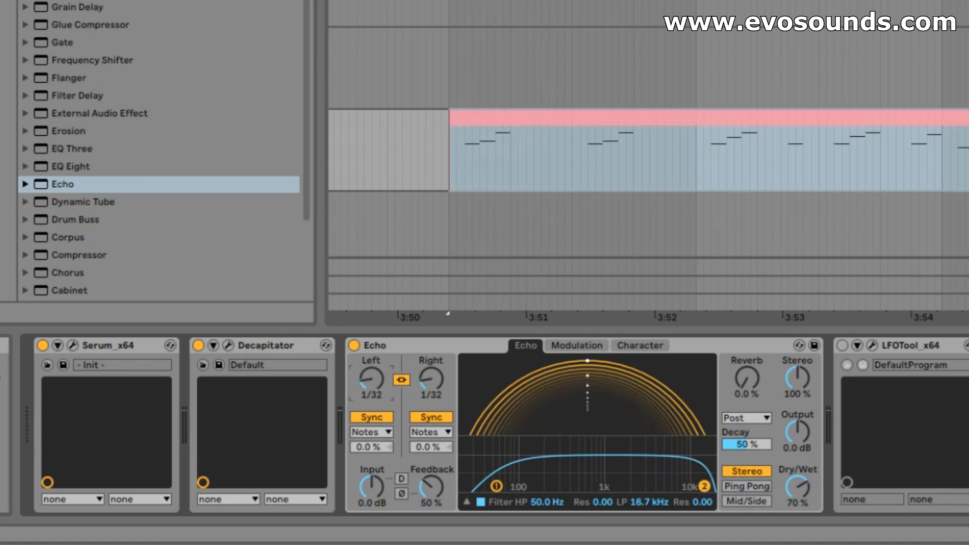
key("space")
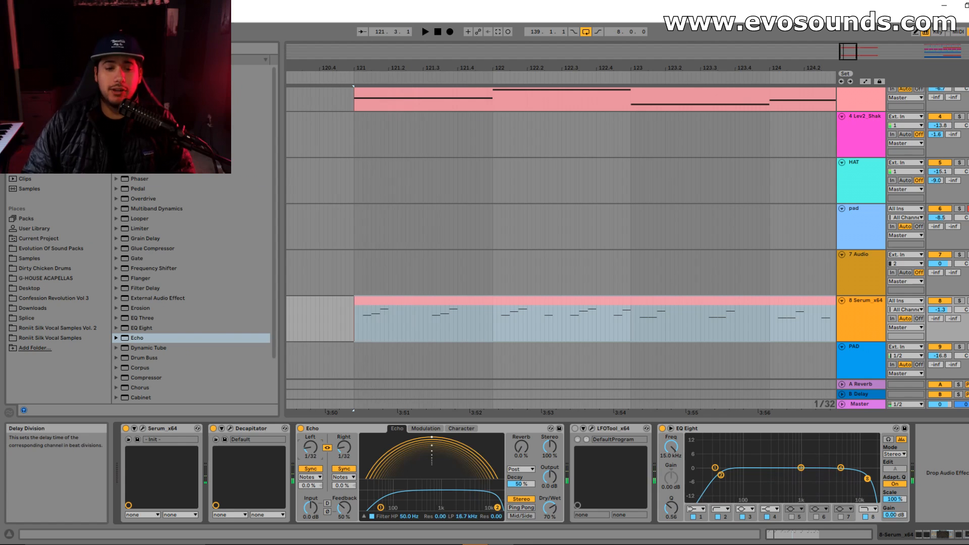
left_click_drag(363, 376, 362, 372)
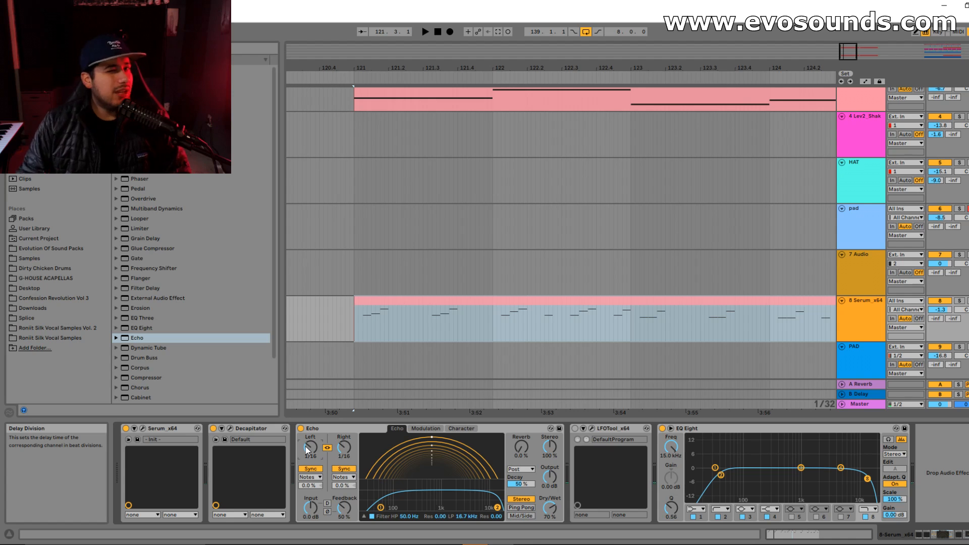
left_click_drag(305, 446, 305, 441)
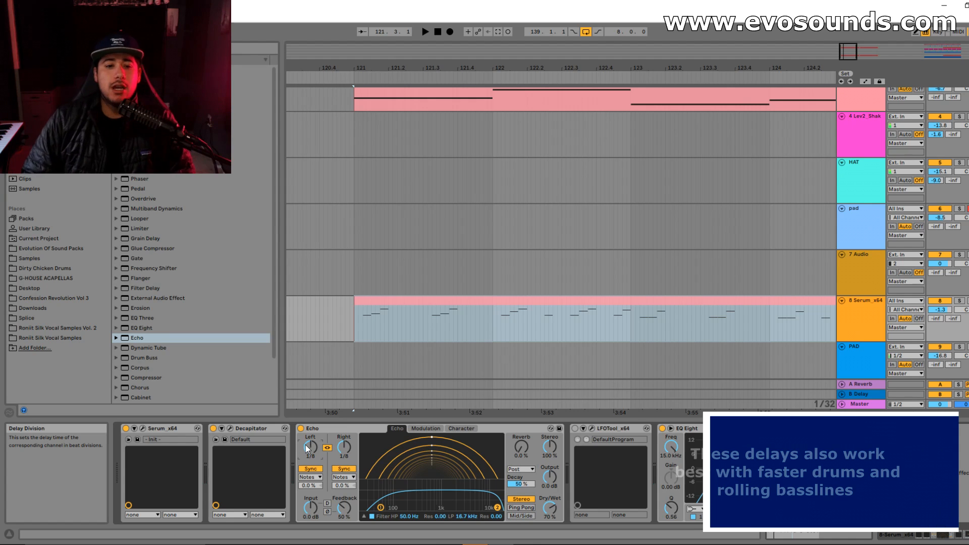
left_click_drag(304, 445, 305, 440)
Step: Try duplicating the first beat of the Serum clip twice along the track, and undo the duplicates
left_click_drag(356, 323, 383, 327)
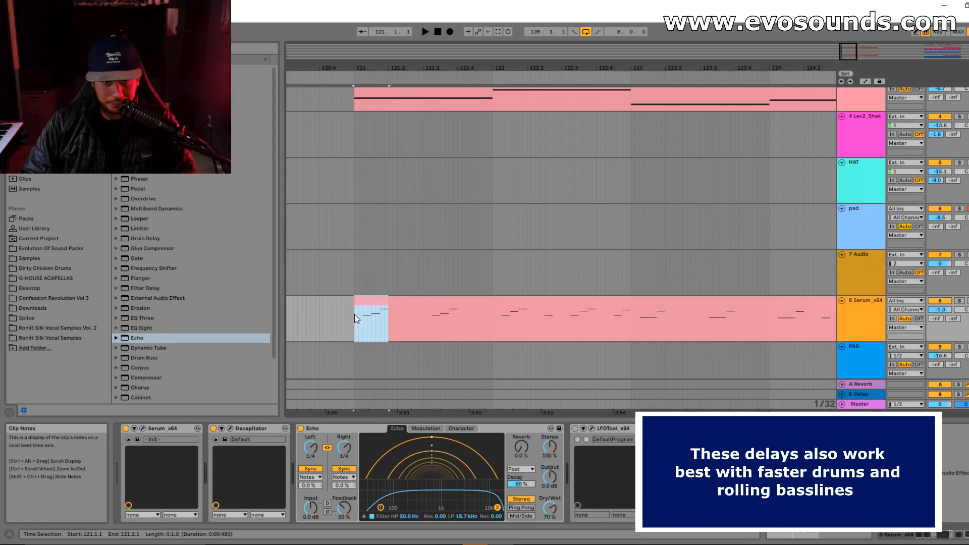
key("ctrl+d")
key("ctrl+d")
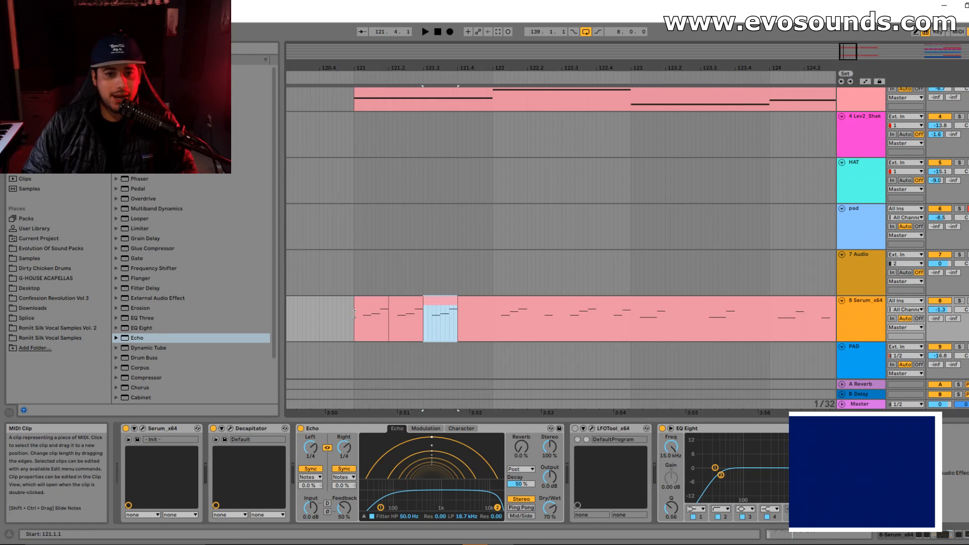
key("Right")
key("Left")
key("Left")
key("Left")
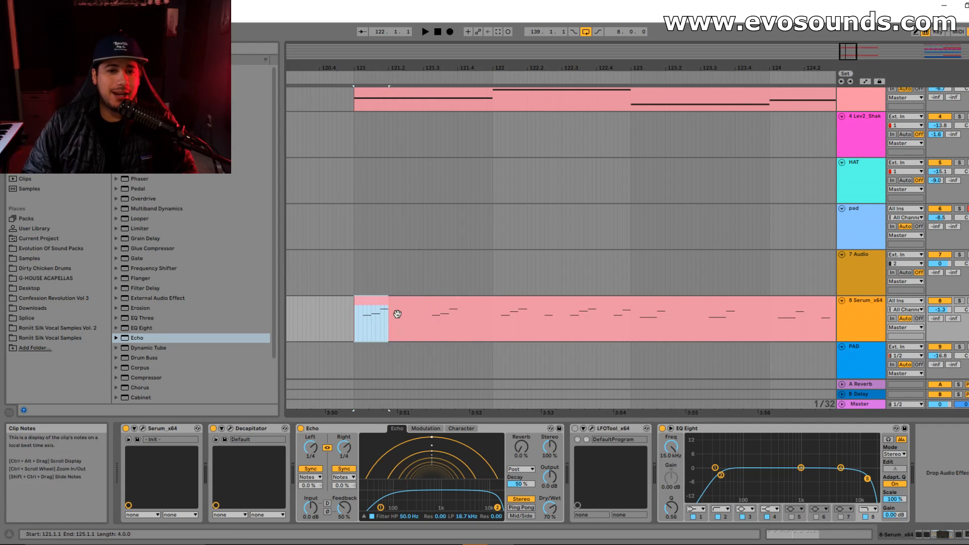
Step: Set Echo's linked delay times to 1/8 and reselect the whole Serum clip
left_click(398, 314)
left_click_drag(355, 323, 421, 335)
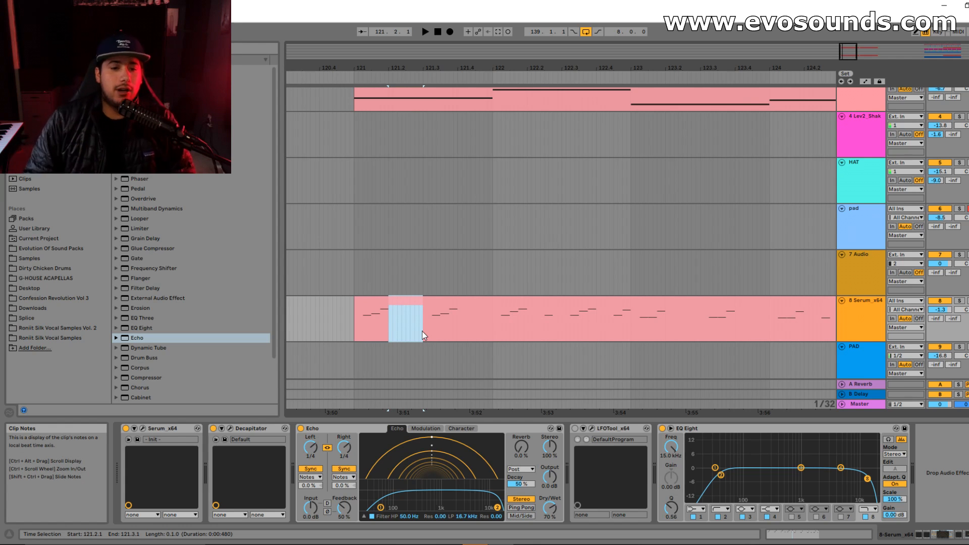
left_click_drag(347, 453, 347, 459)
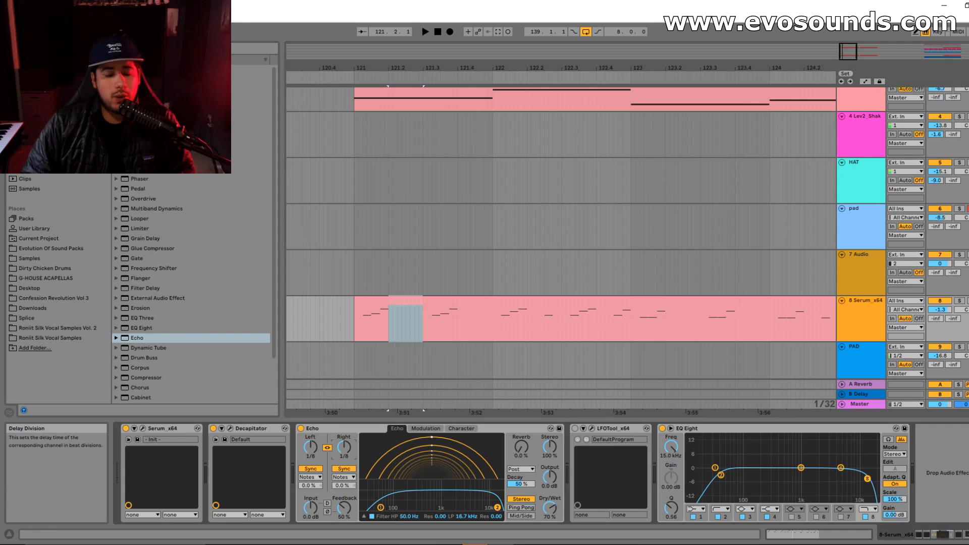
left_click(405, 302)
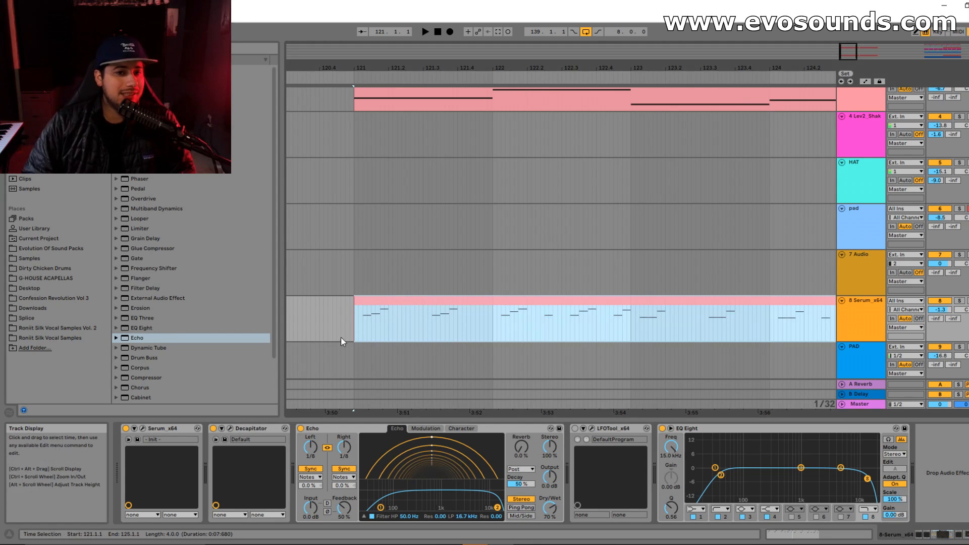
Step: Audition the Serum clip with Echo's feedback at 0 %, and raise the feedback to 83 % to compare
left_click_drag(342, 507, 342, 535)
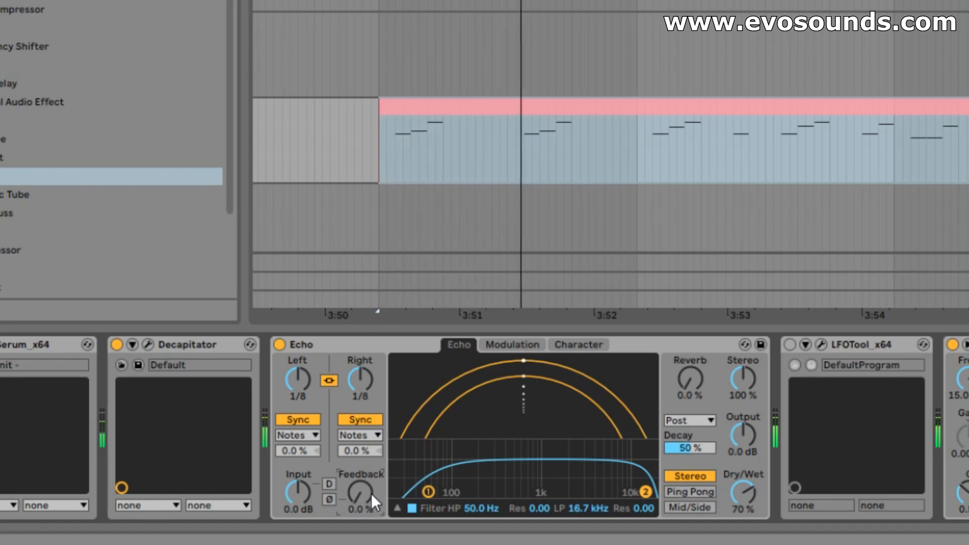
left_click_drag(371, 492, 372, 489)
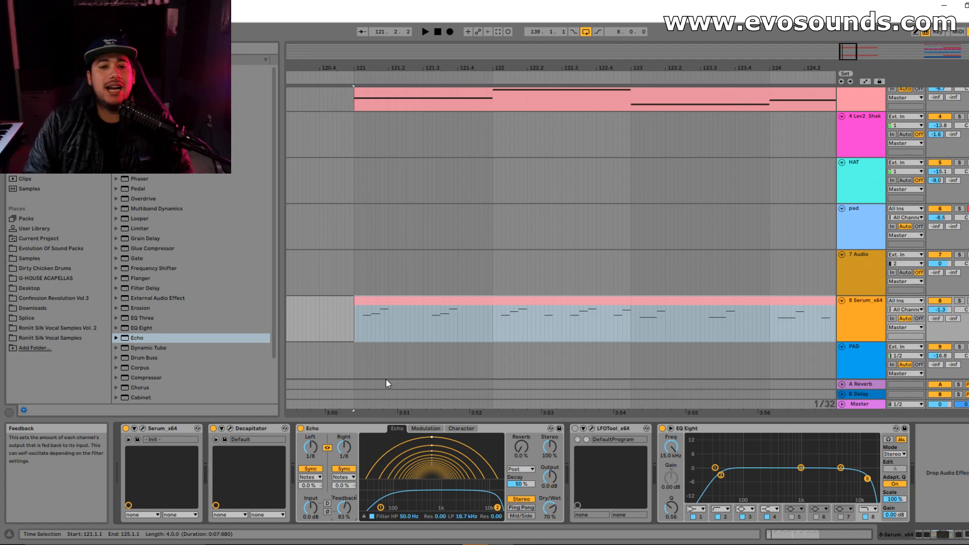
left_click(404, 308)
left_click_drag(851, 53, 848, 71)
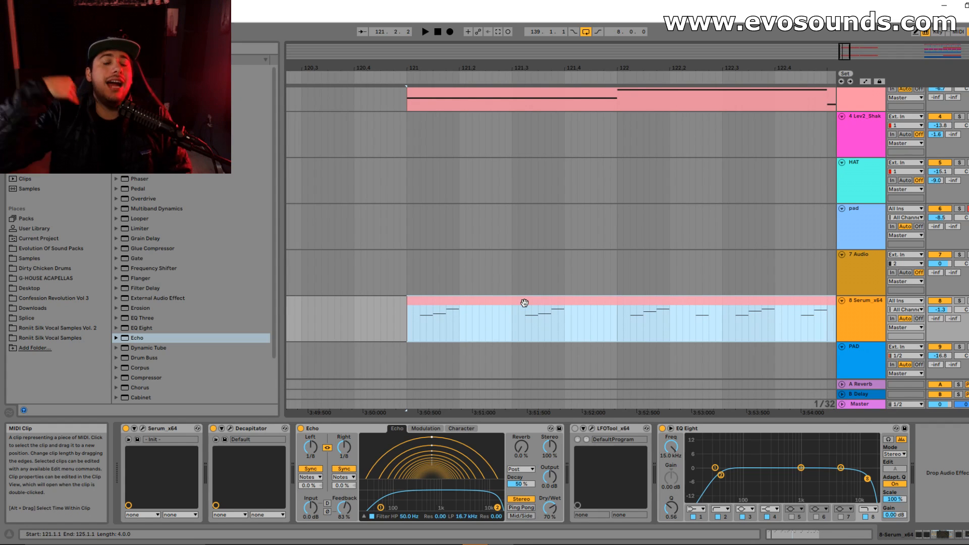
Step: Set Echo's feedback to 24 % during playback, trying 40 % and 6 % first
left_click_drag(344, 507, 344, 535)
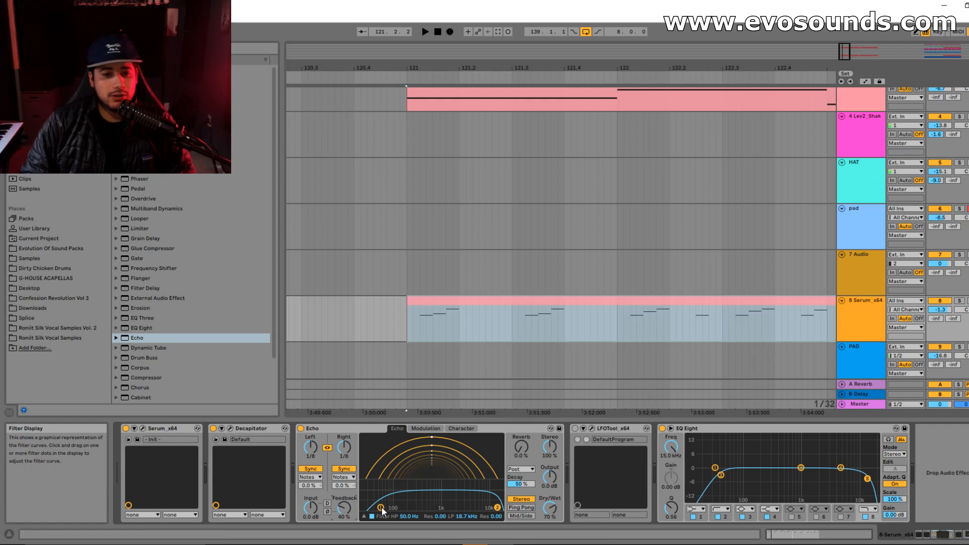
left_click(364, 516)
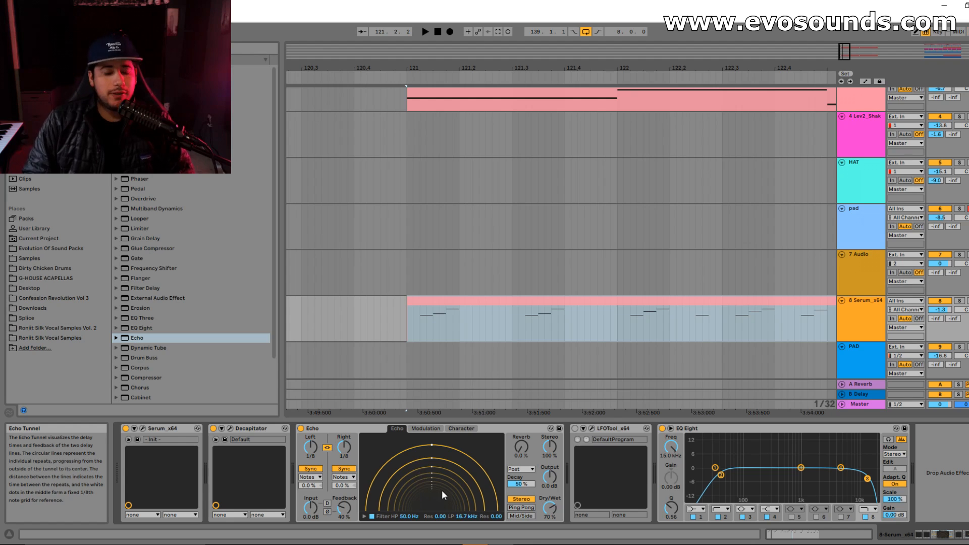
left_click_drag(344, 507, 344, 512)
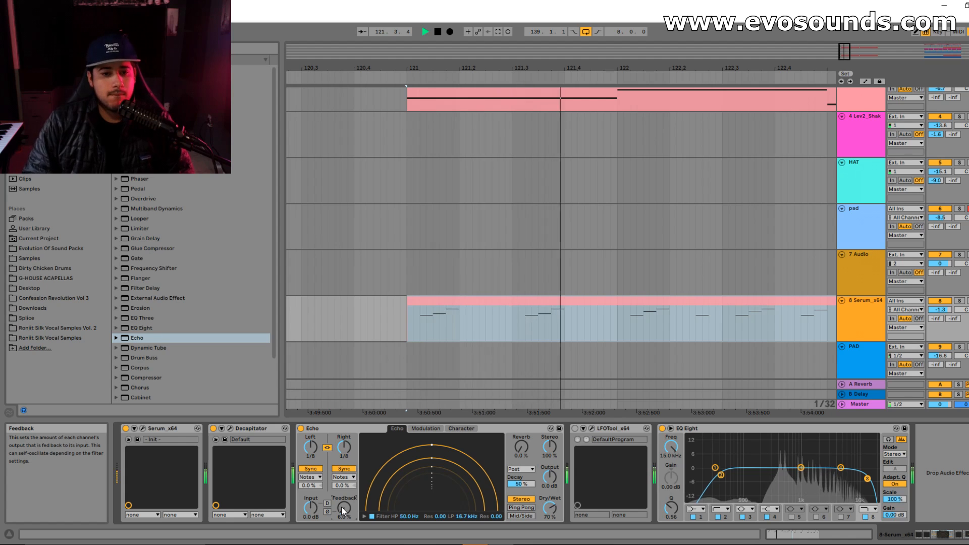
key("space")
left_click_drag(344, 507, 344, 498)
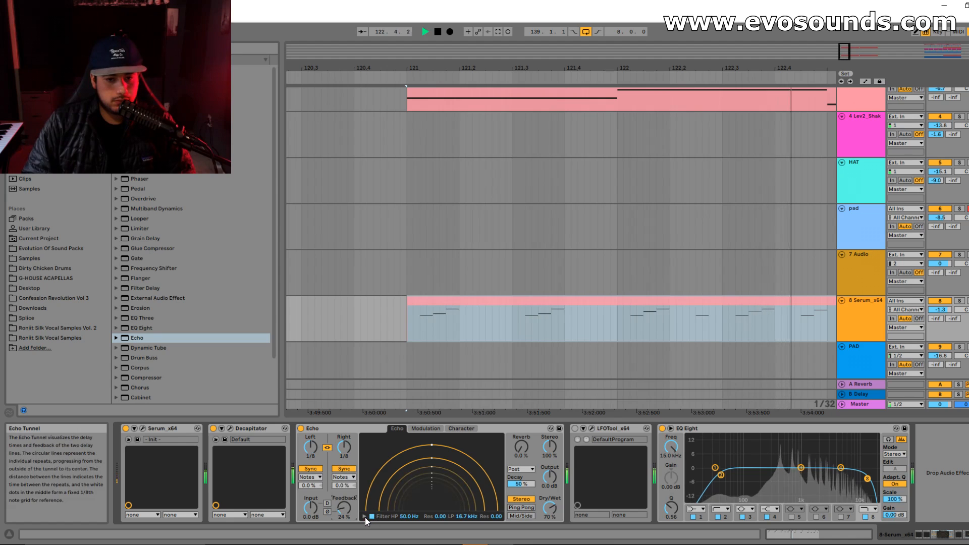
left_click(364, 517)
Step: Set Echo's Dry/Wet to 28 % and the Serum track's volume to -4.7 dB
left_click_drag(549, 508, 550, 518)
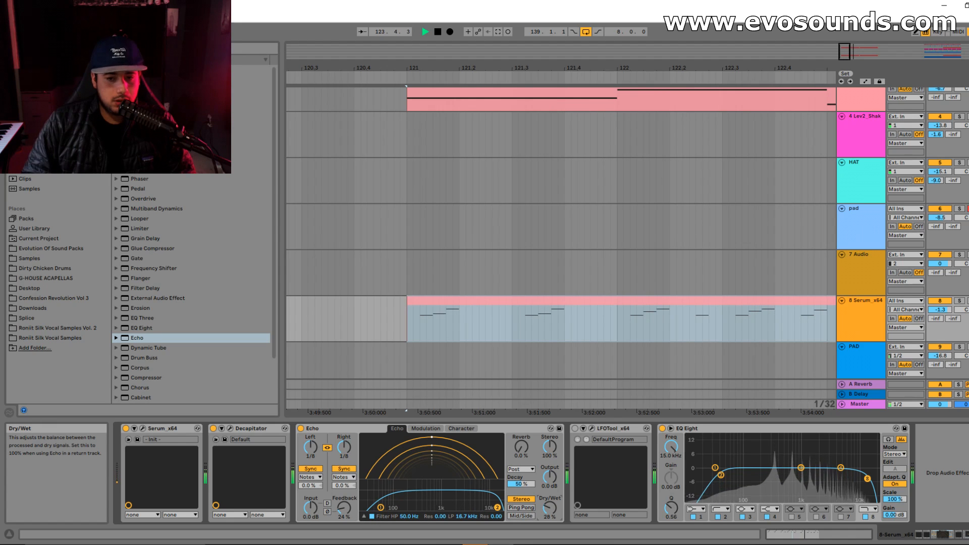
key("space")
left_click_drag(939, 310, 939, 307)
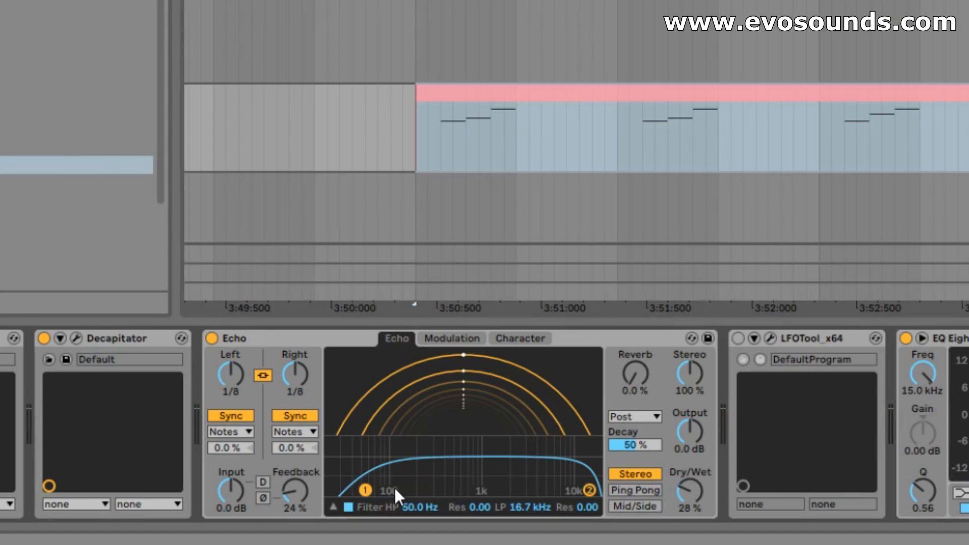
Step: Set Echo's filter to a 641 Hz high-pass and 11.3 kHz low-pass, auditioning a narrower 317 Hz to 998 Hz band first
left_click_drag(380, 506, 413, 505)
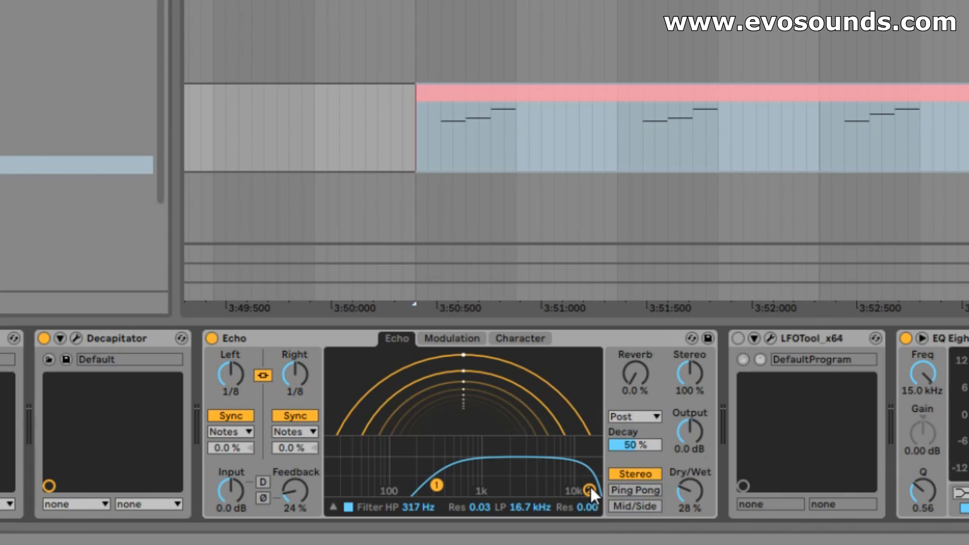
left_click_drag(590, 487, 481, 470)
key("space")
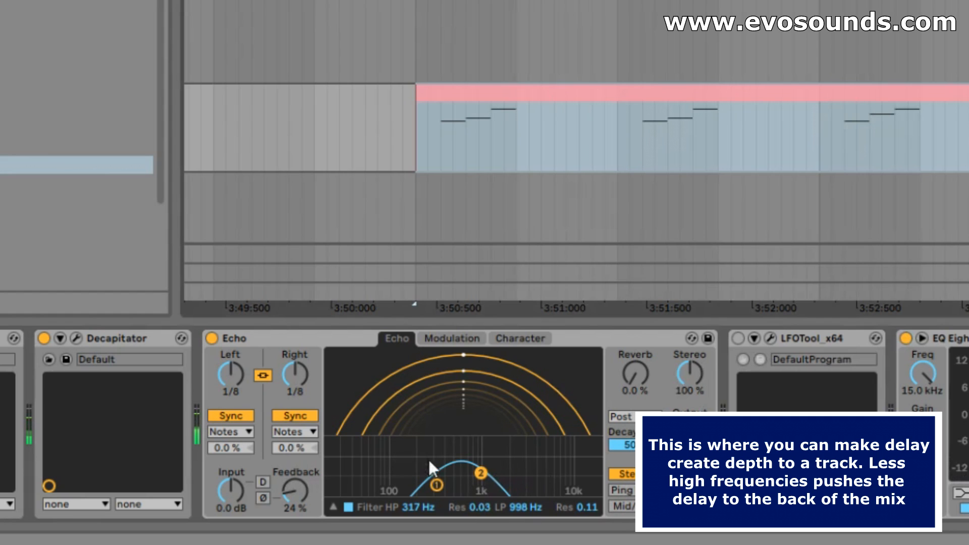
left_click_drag(477, 474, 574, 470)
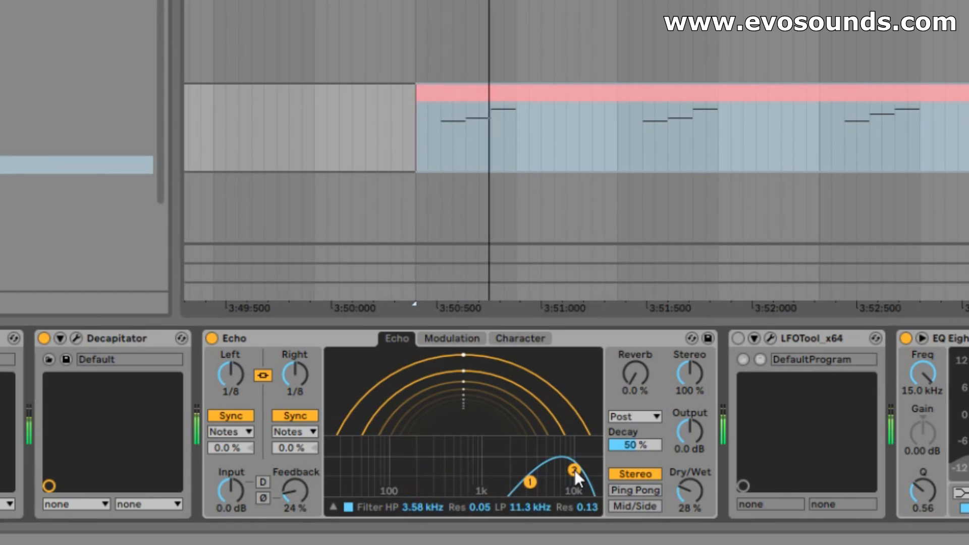
left_click_drag(530, 480, 462, 486)
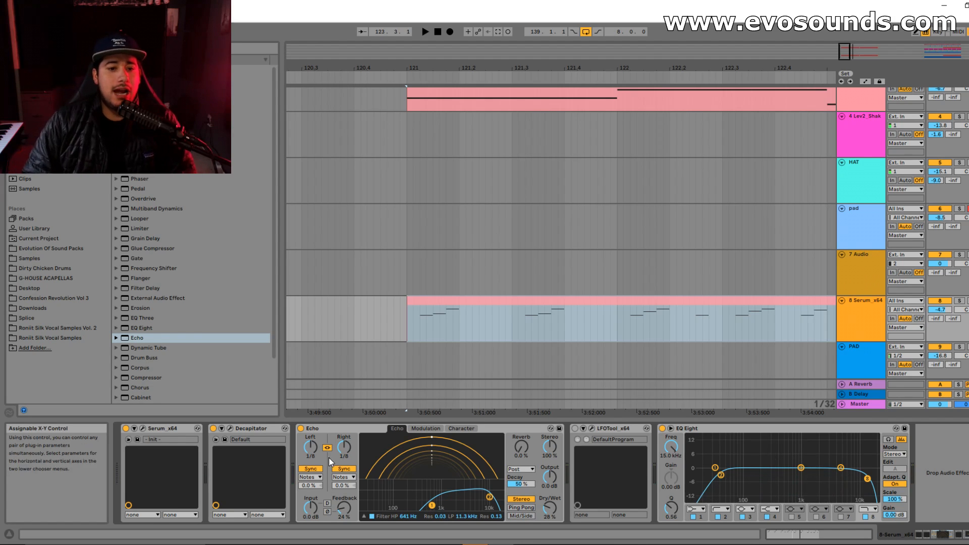
Step: Try Echo's linked delay times at 1/4 and duplicate the Serum clip's first beat once, undoing the duplicate
left_click_drag(310, 447, 310, 431)
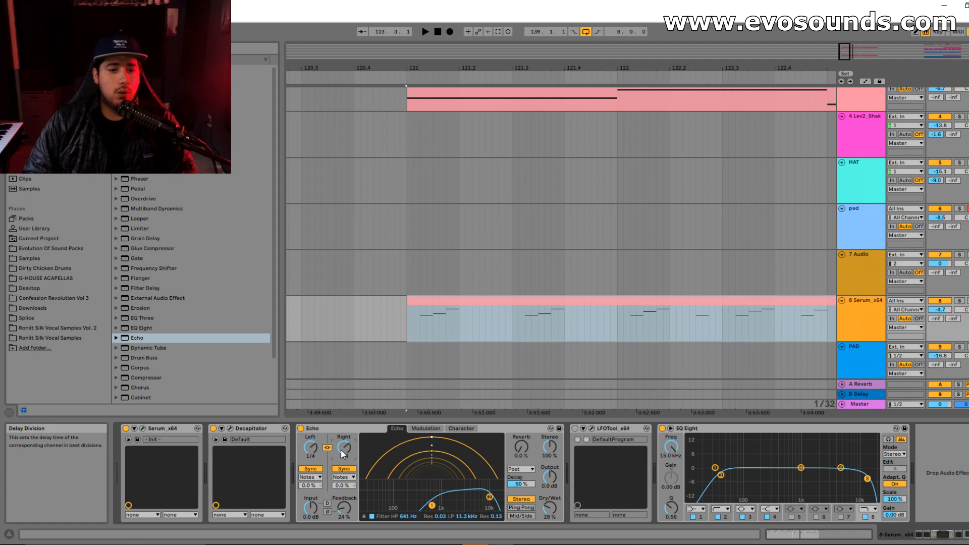
mouse_move(406, 328)
left_mouse_down()
mouse_move(447, 327)
mouse_move(456, 338)
mouse_move(394, 319)
left_mouse_up()
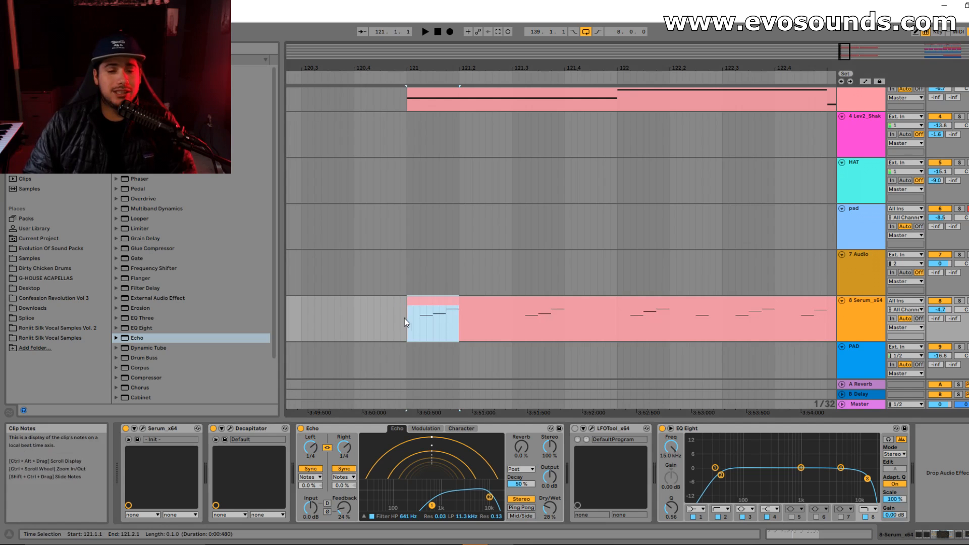
key("ctrl+d")
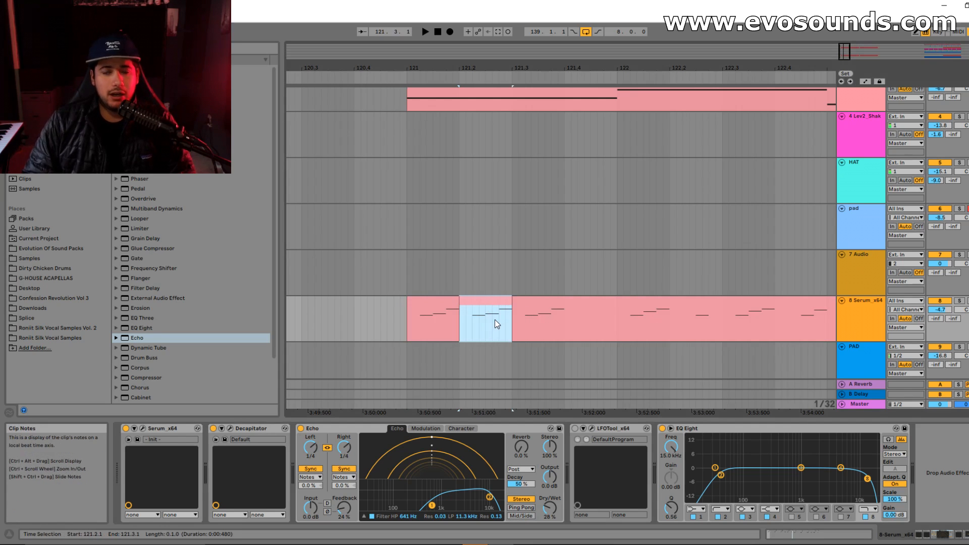
key("ctrl+z")
Step: Return Echo's linked delay times to 1/8 and set Dry/Wet to 36 % while playing the clip
left_click(317, 450)
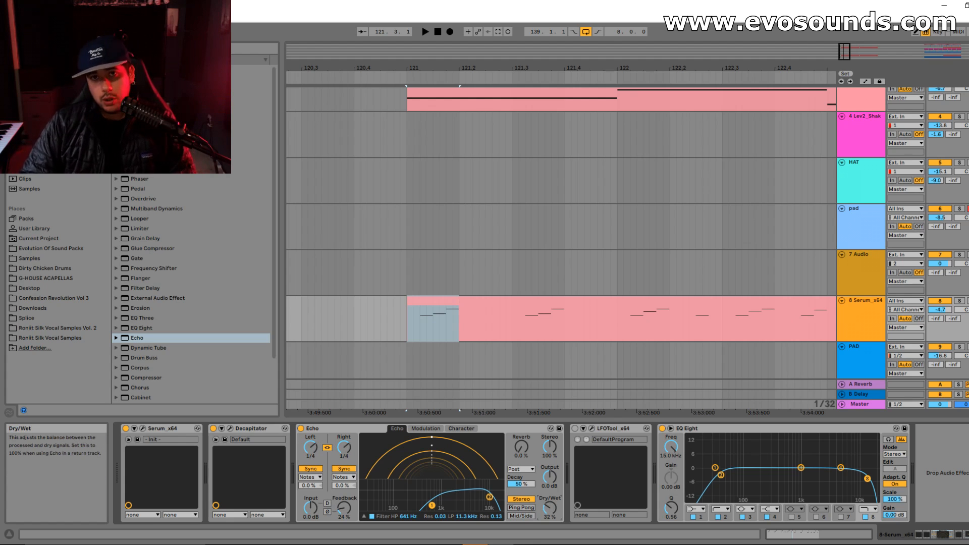
mouse_move(310, 447)
left_mouse_down()
mouse_move(310, 462)
mouse_move(310, 452)
left_mouse_up()
key("space")
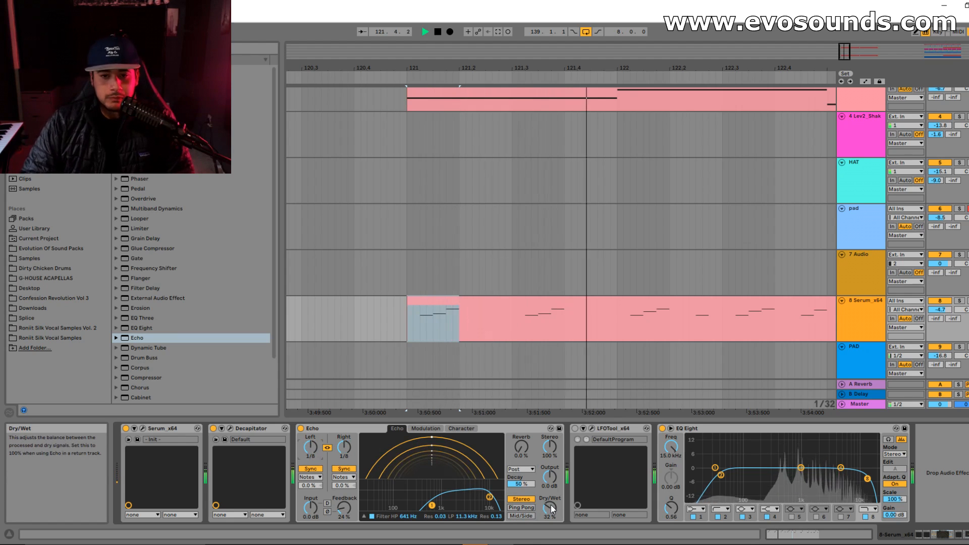
left_click_drag(544, 510, 543, 507)
key("space")
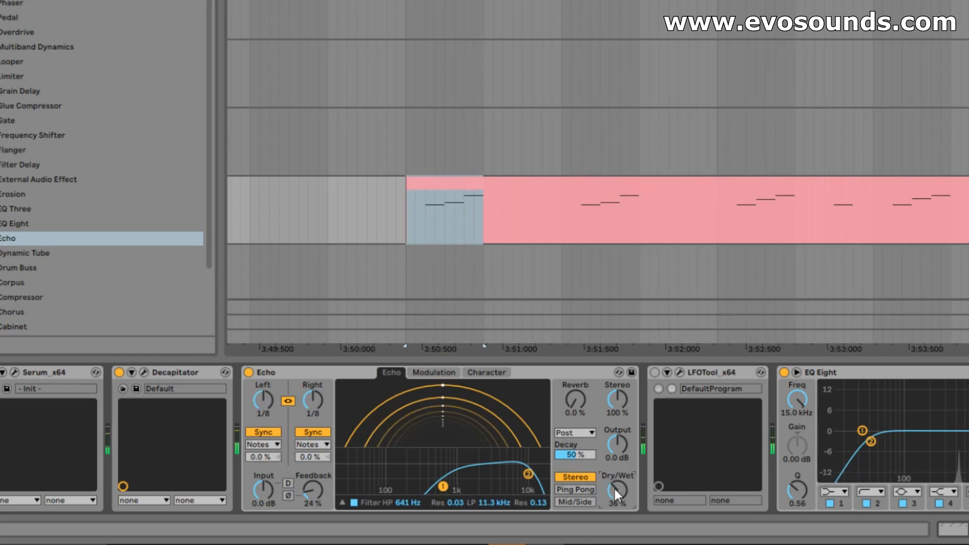
left_click(577, 502)
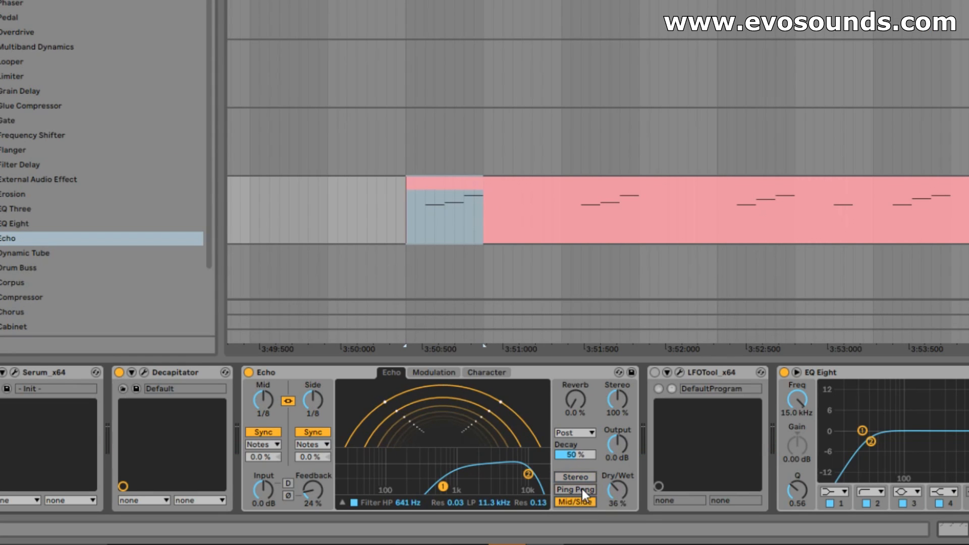
left_click(582, 489)
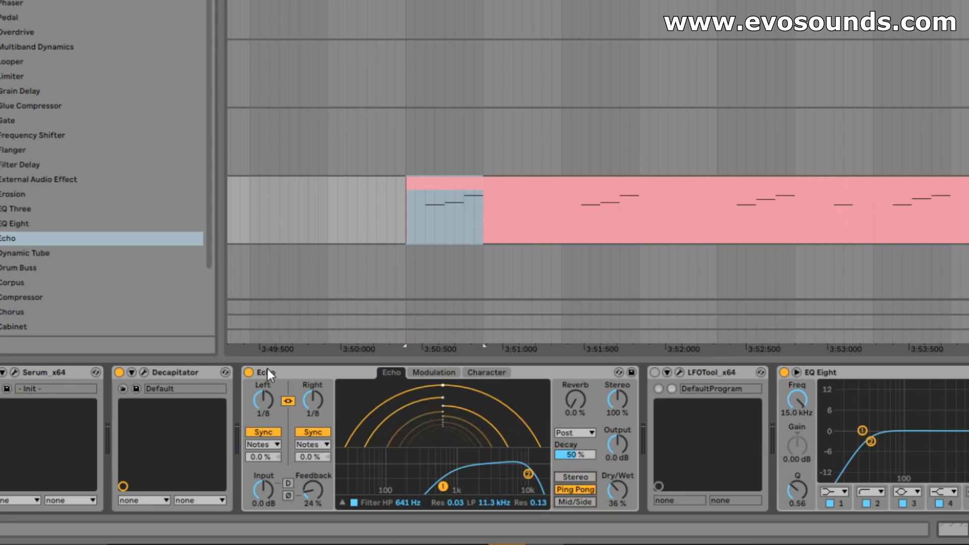
Step: Check the Serum plug-in window, close it, and compare Echo's Stereo channel mode before returning to Ping Pong
left_click(15, 372)
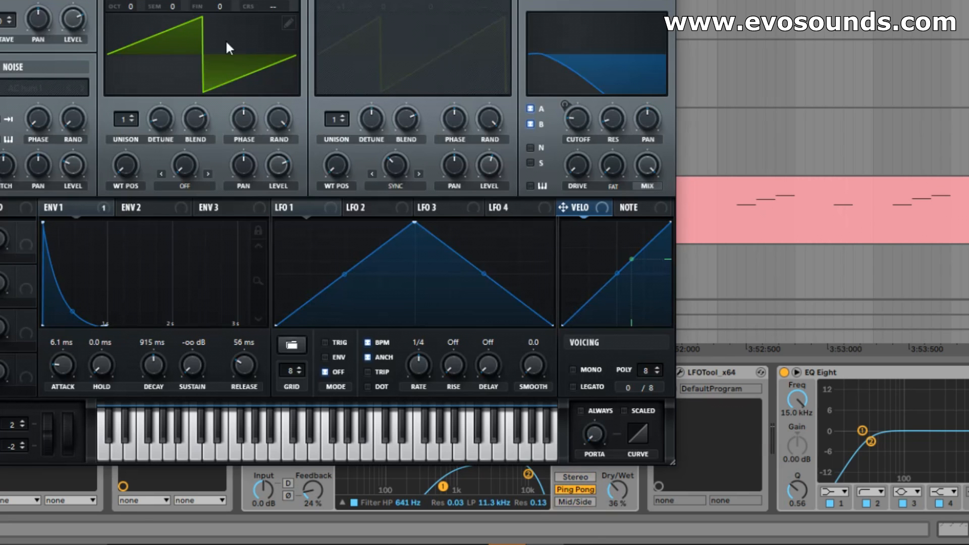
key("ctrl+alt+p")
left_click(577, 478)
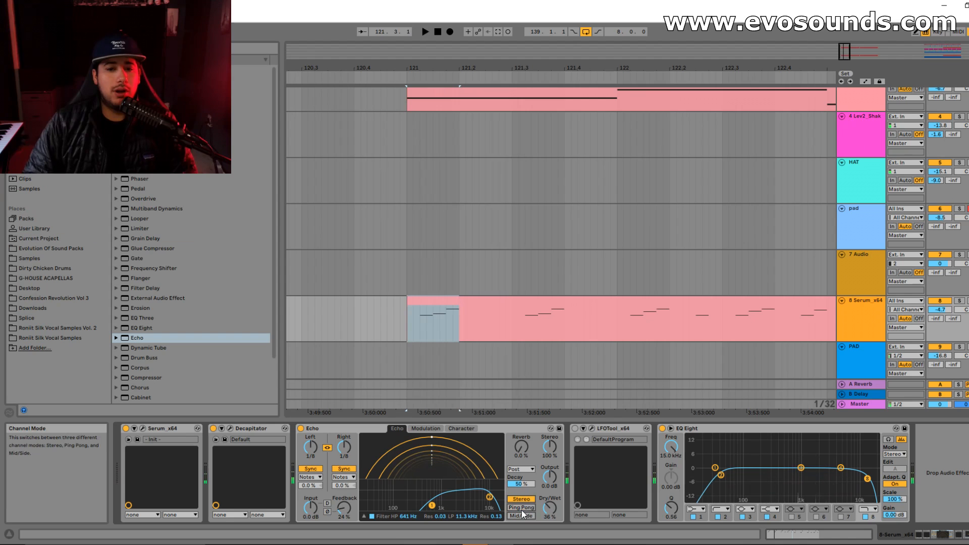
left_click(521, 507)
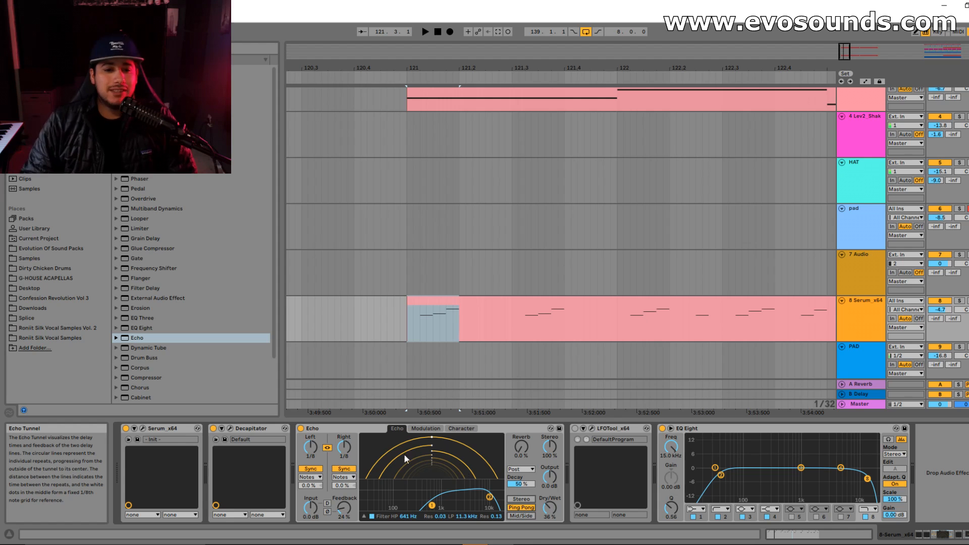
Step: Audition Echo in Stereo mode with an unlinked right delay time of 1/16, and restore Ping Pong with linked 1/8 times
left_click(328, 447)
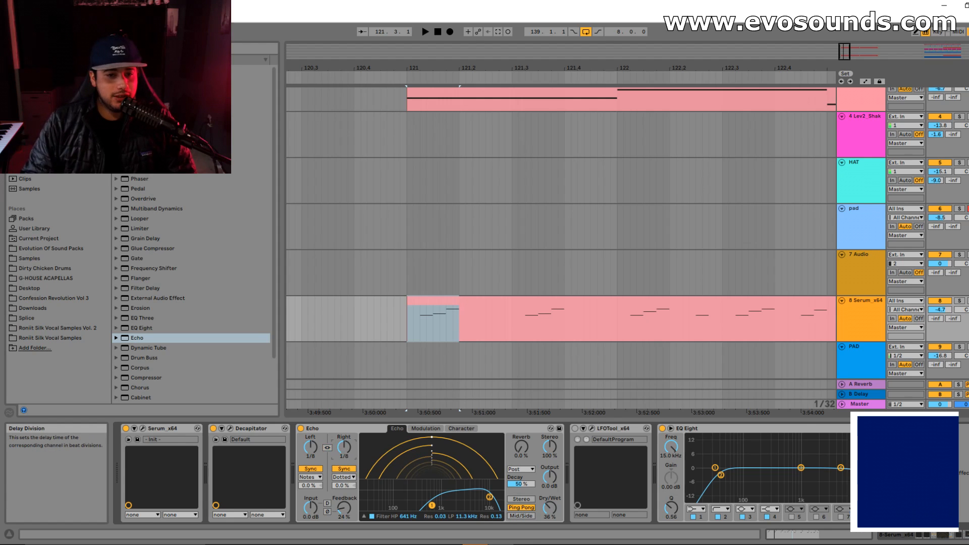
left_click_drag(343, 447, 343, 457)
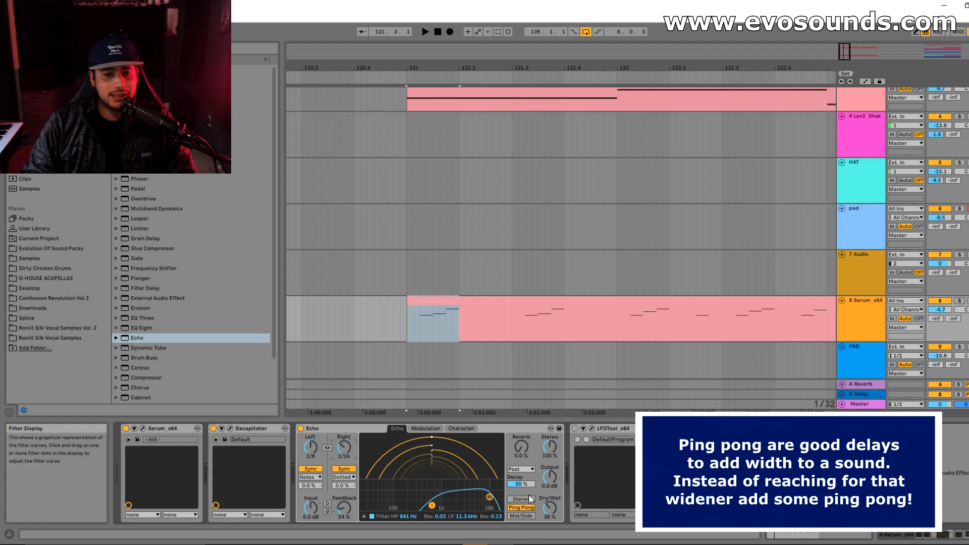
left_click(530, 498)
key("space")
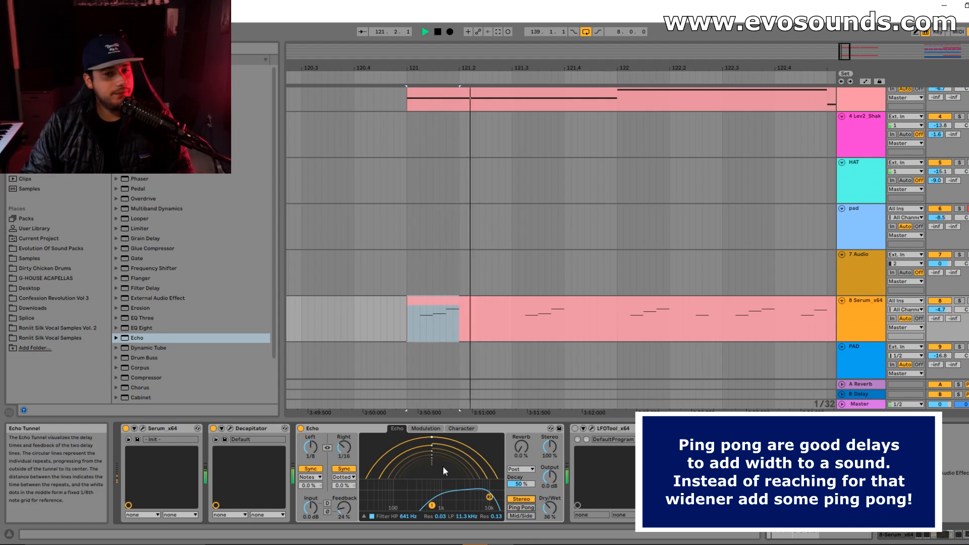
key("space")
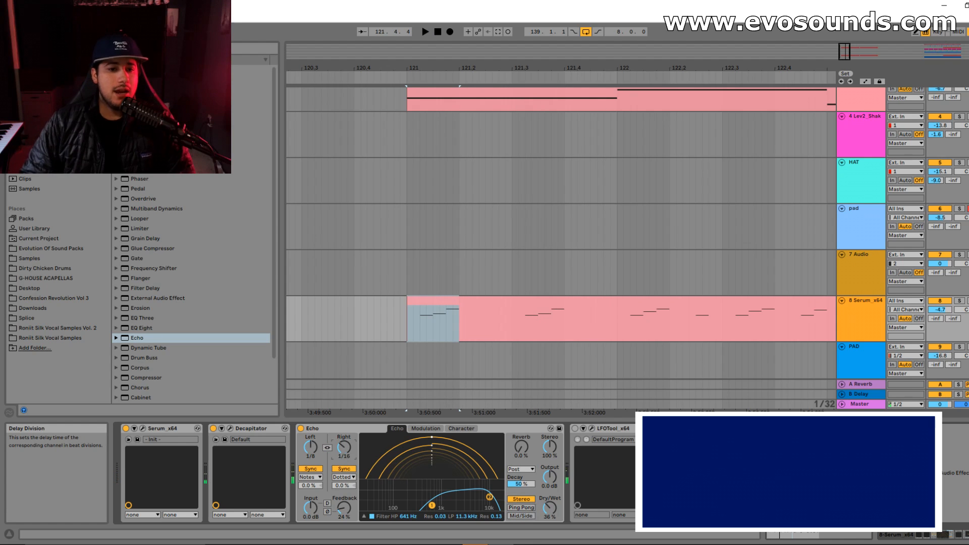
left_click(517, 510)
left_click(327, 448)
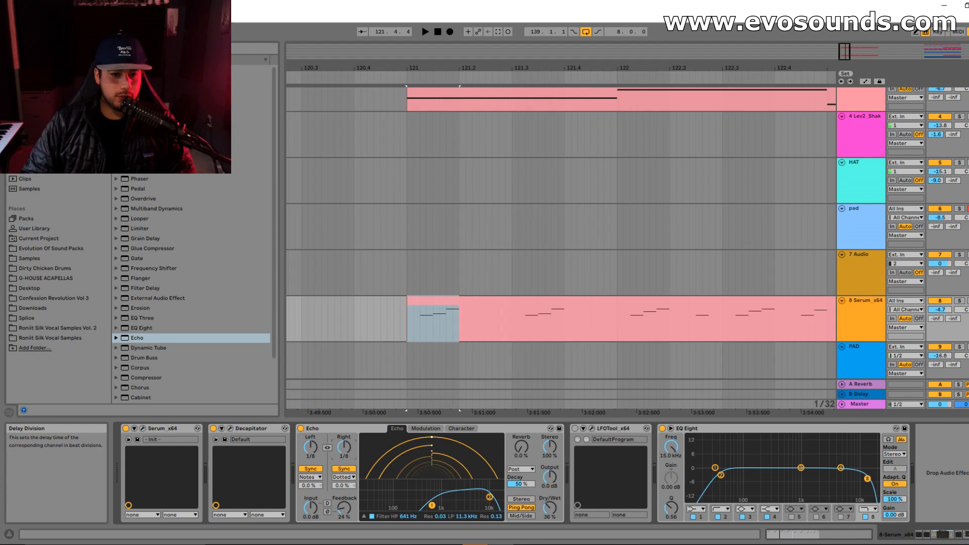
Step: Lower Echo's Dry/Wet to 18 %, playing the Serum clip before and after the change
key("space")
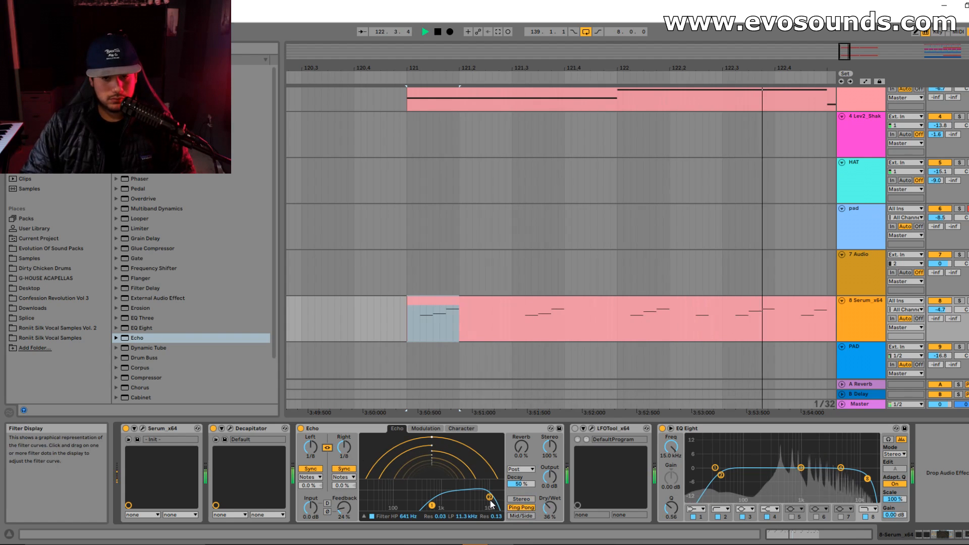
key("space")
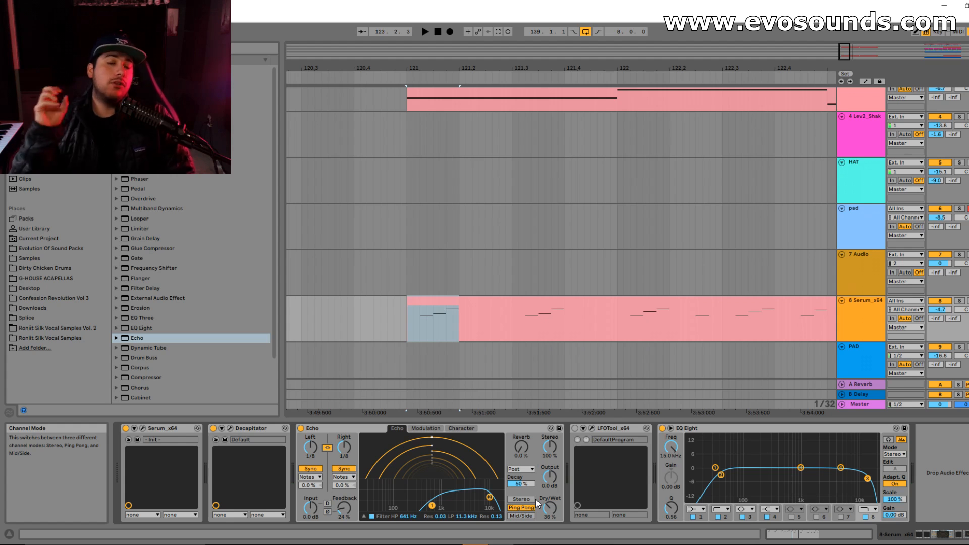
left_click_drag(549, 494, 549, 497)
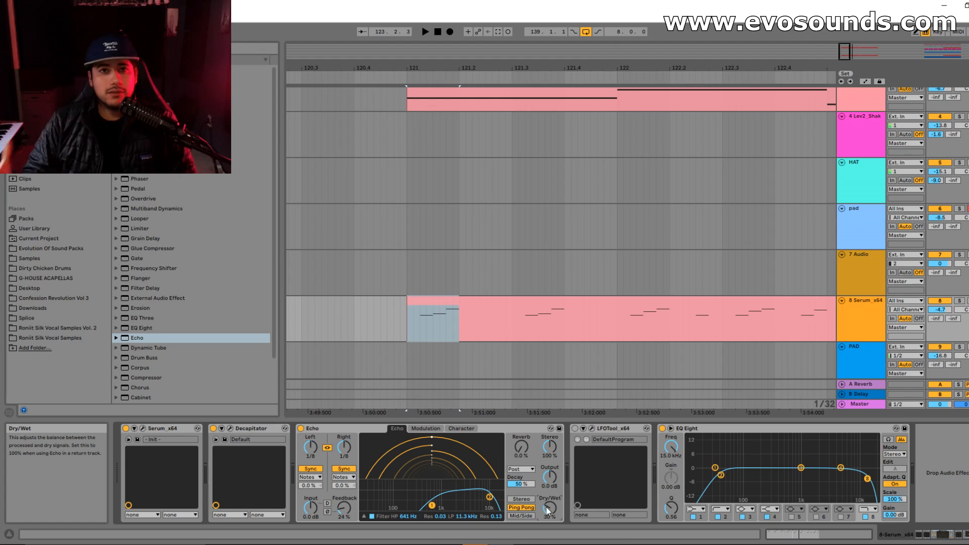
left_click_drag(546, 506, 546, 511)
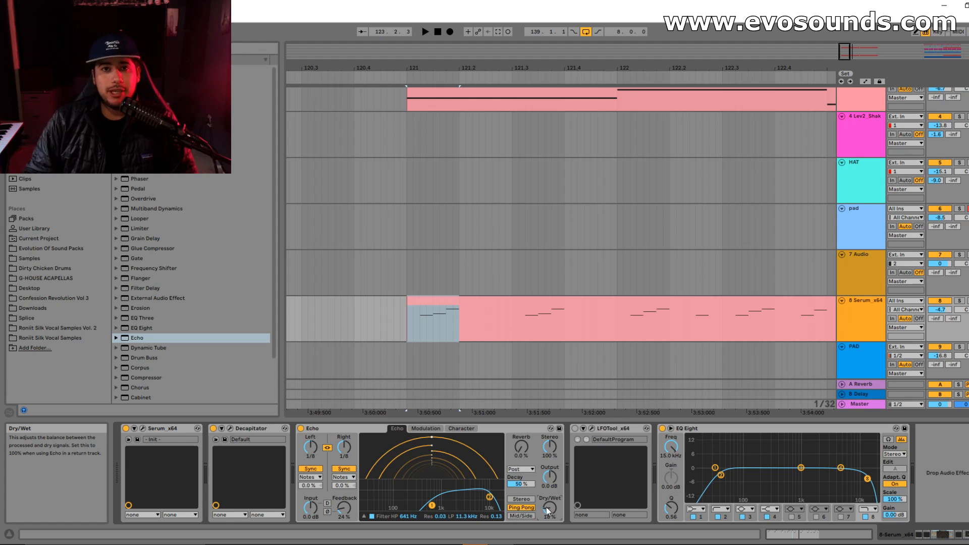
key("space")
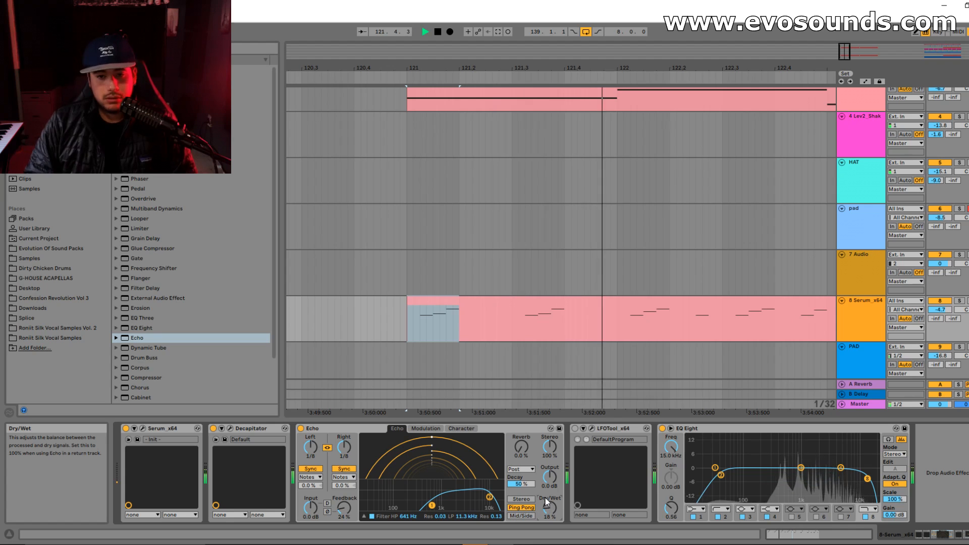
Step: Raise Echo's Feedback in stages to 63 % and its Dry/Wet to 22 % while replaying the Serum clip from the start
left_click_drag(344, 506, 344, 501)
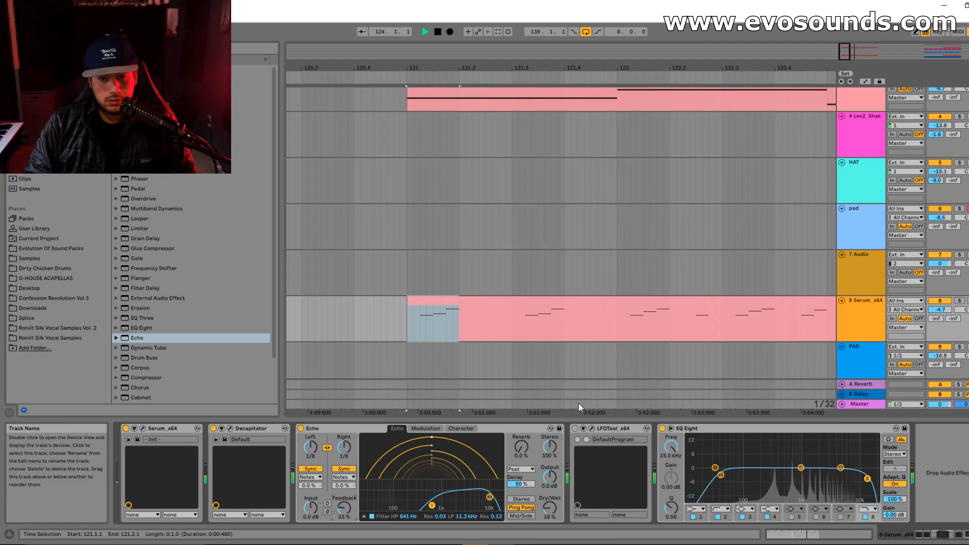
left_click_drag(347, 502, 348, 498)
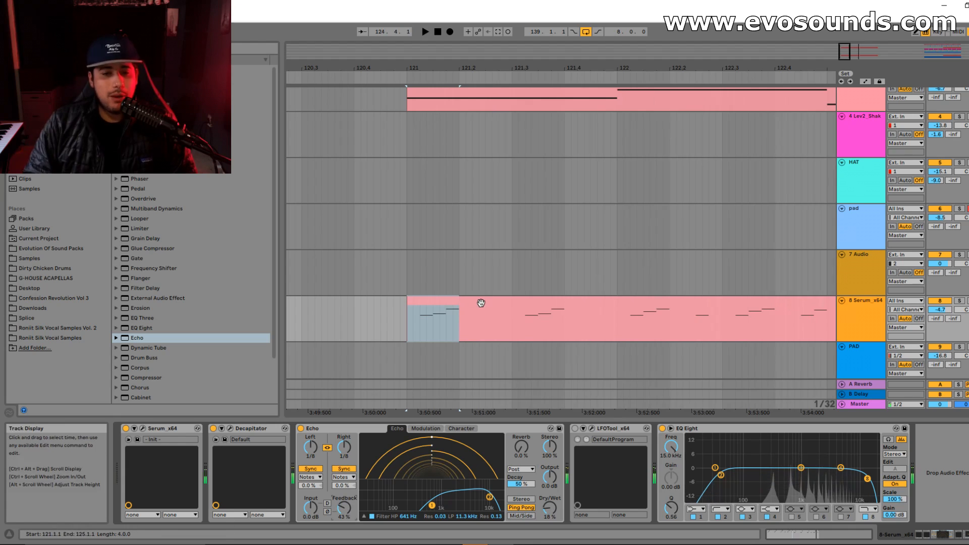
left_click(432, 333)
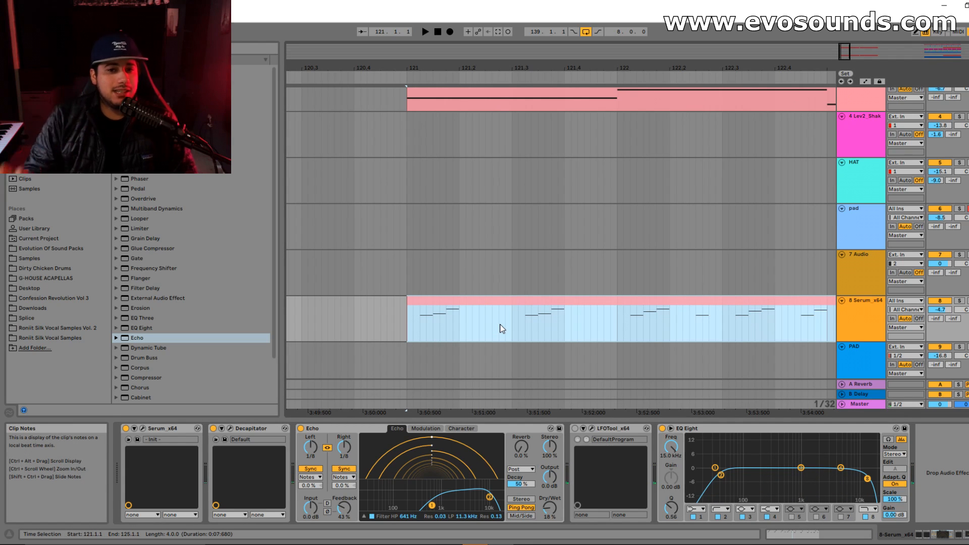
left_click(525, 323)
left_click_drag(348, 510, 348, 510)
key("space")
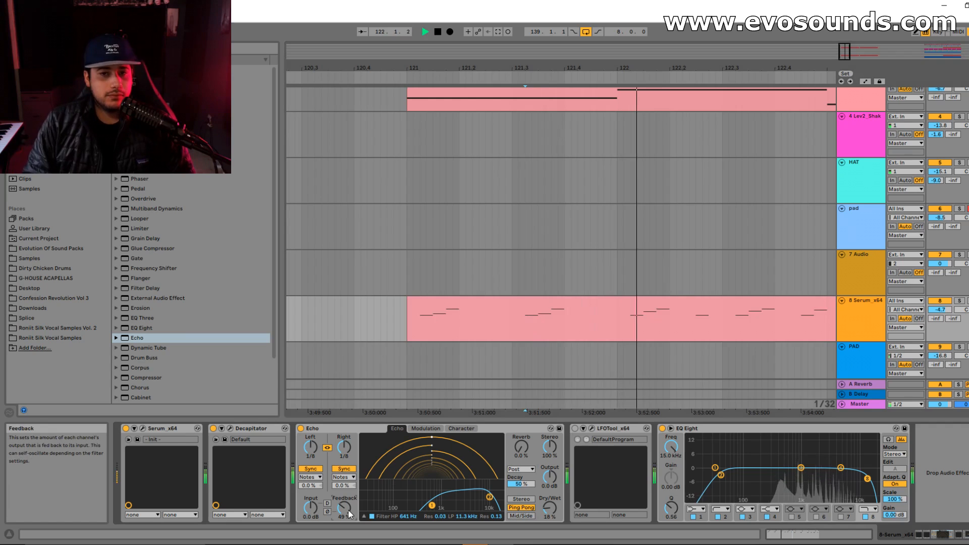
left_click(457, 314)
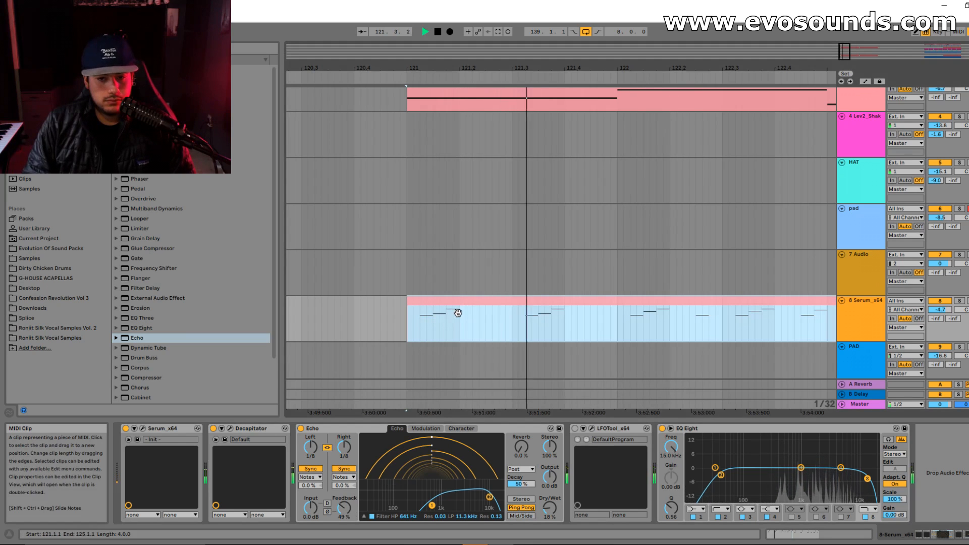
left_click_drag(344, 507, 344, 502)
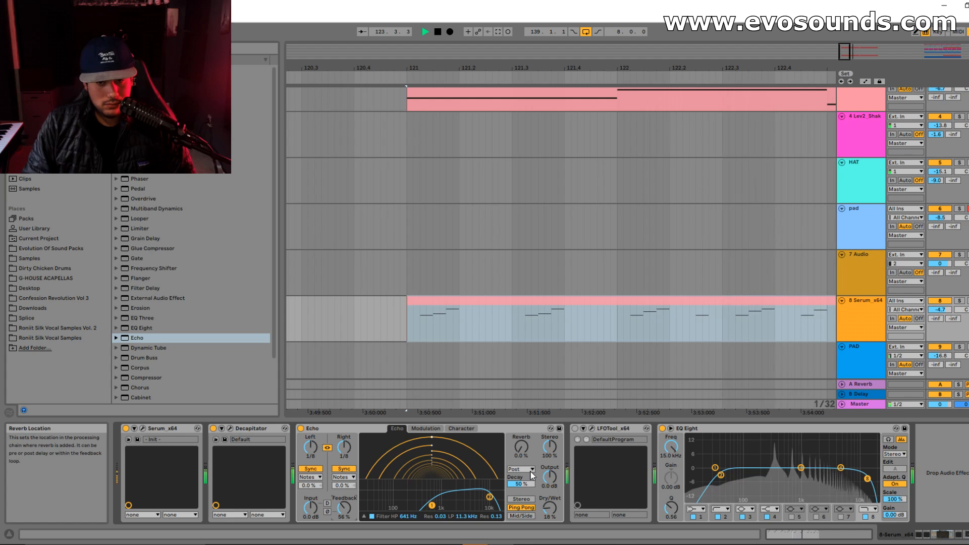
left_click_drag(349, 509, 349, 506)
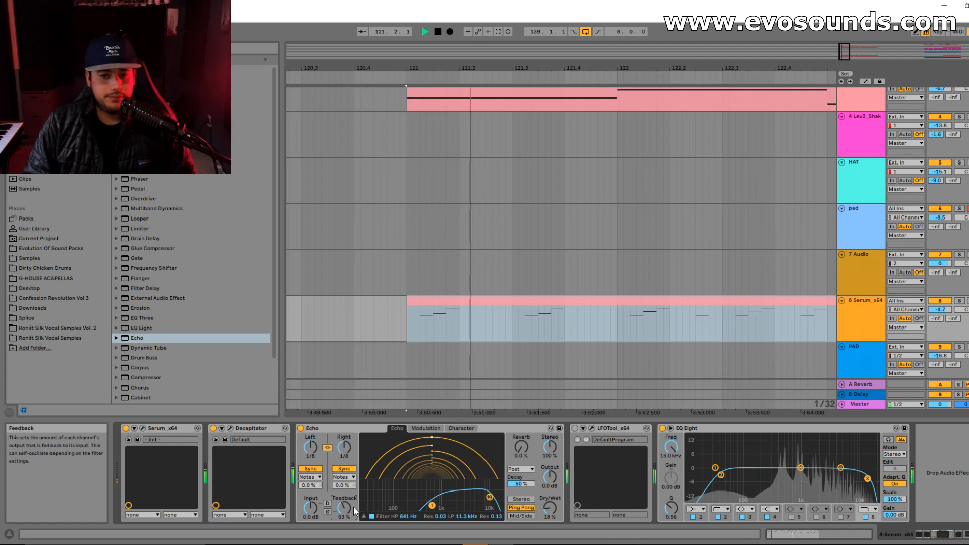
left_click_drag(538, 511, 538, 509)
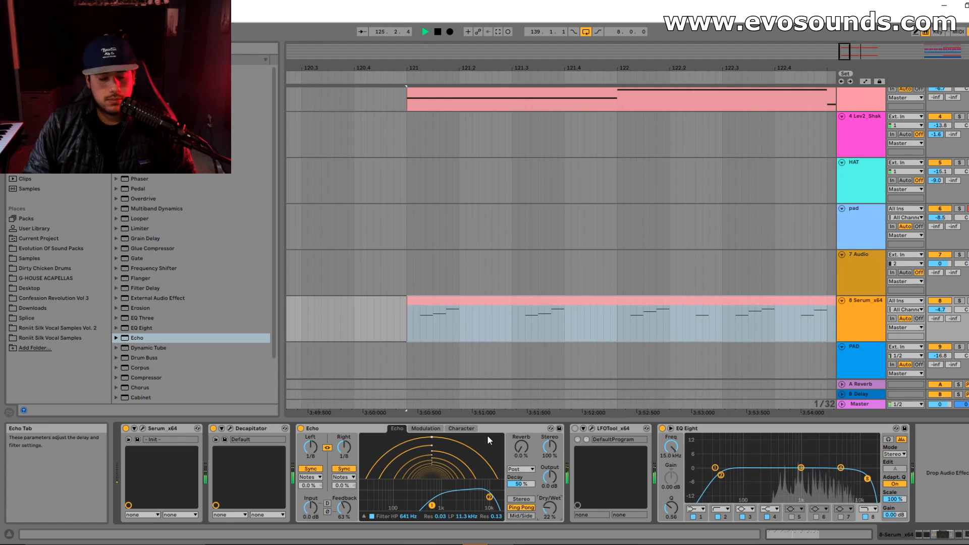
Step: Set Echo's low-pass filter to 3.06 kHz with 0.14 resonance, stop playback and show the tracks' automation lanes
left_click_drag(489, 497, 464, 496)
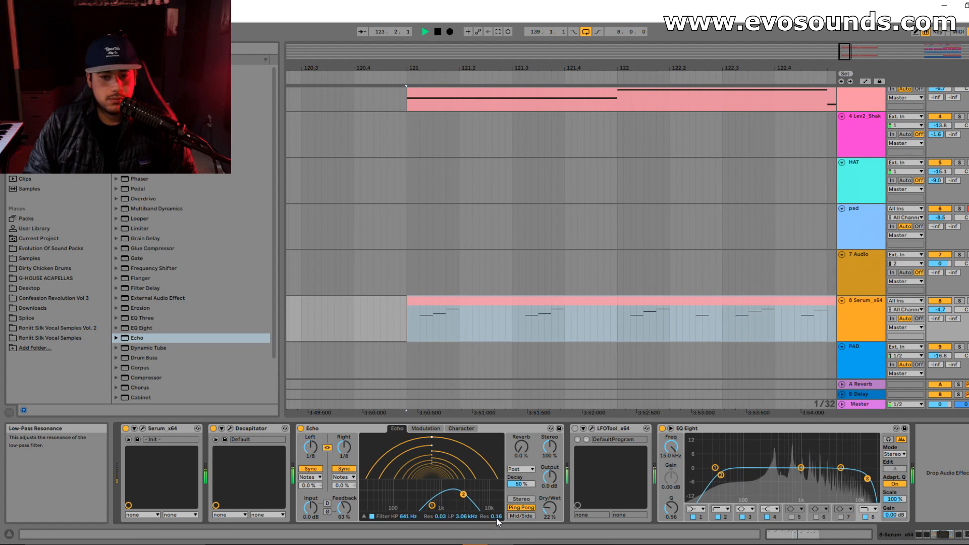
left_click_drag(496, 516, 496, 518)
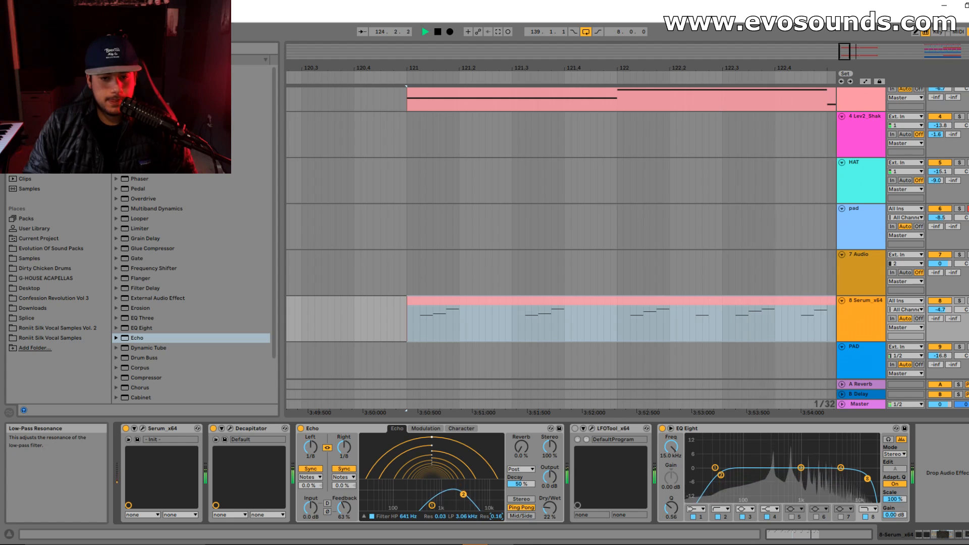
key("space")
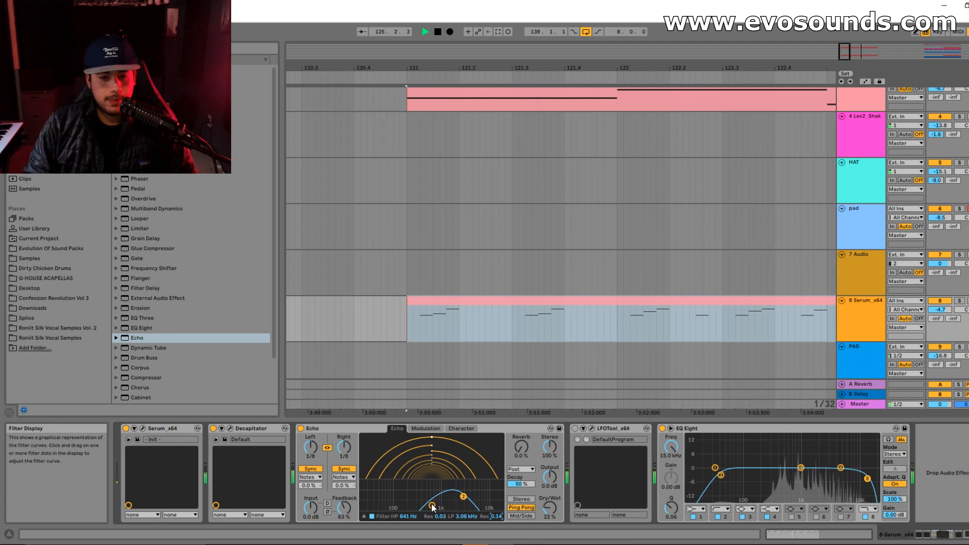
key("a")
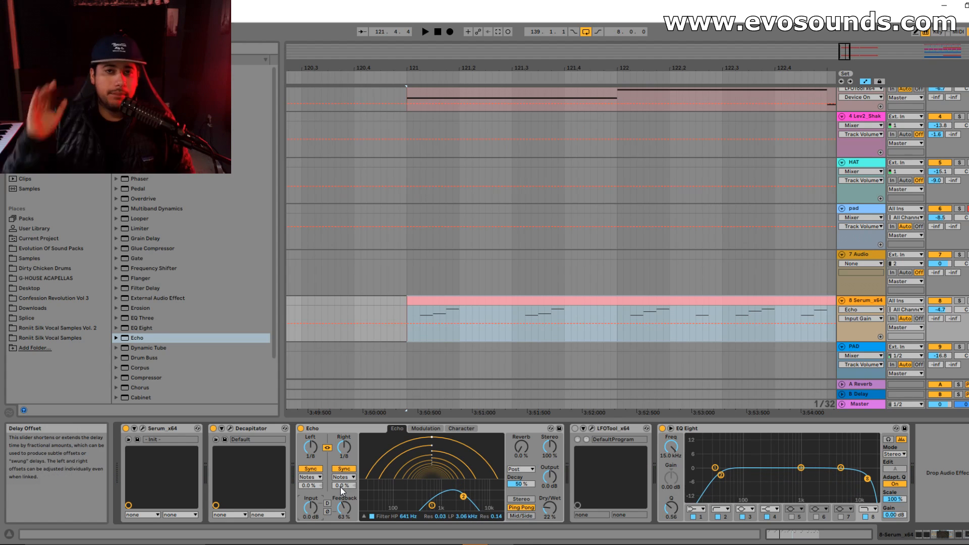
Step: Try Echo's Input gain at 11 dB and -11 dB, and return it to its default
left_click_drag(311, 506, 311, 504)
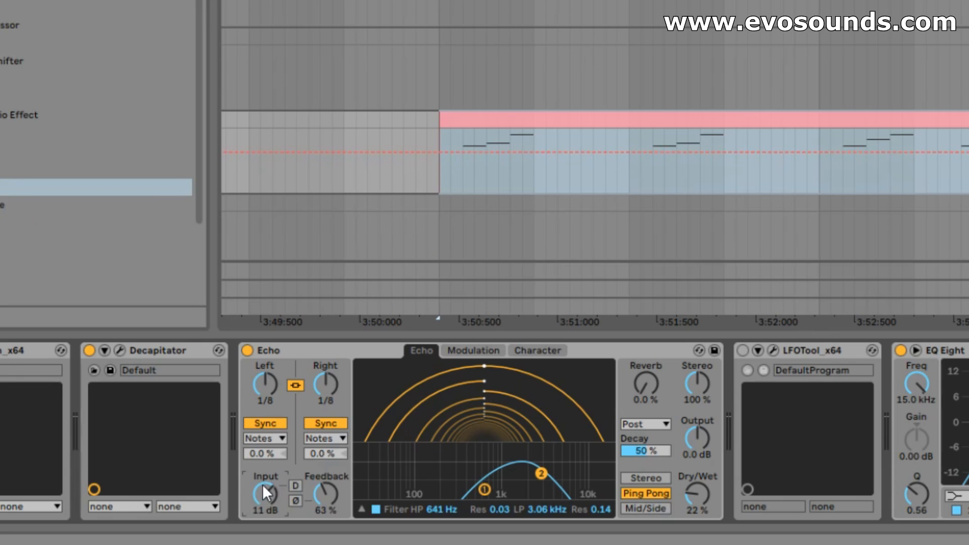
left_click_drag(279, 498, 279, 533)
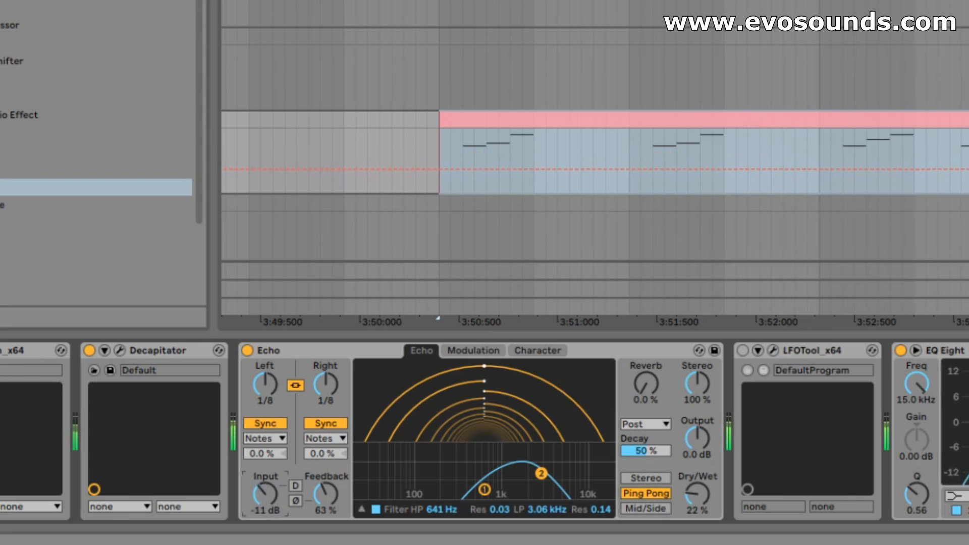
right_click(267, 489)
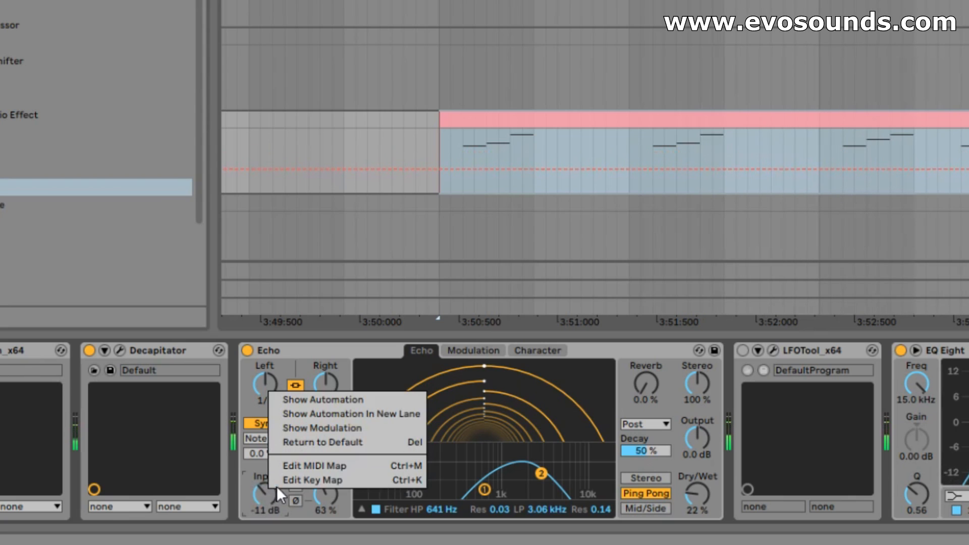
left_click(328, 442)
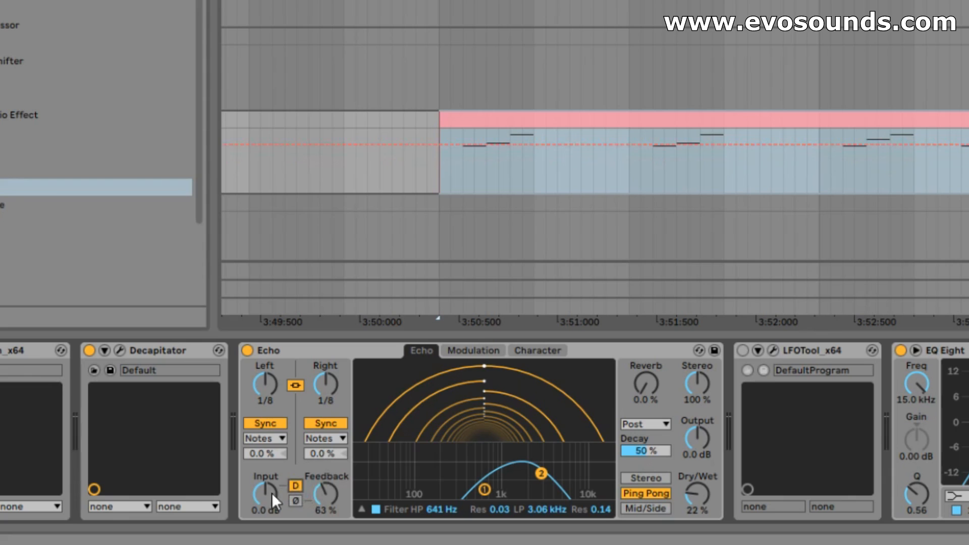
Step: Audition Echo's input distortion (D) at 5.7 dB and 35 dB Input gain, and turn D off with Input reset to default
left_click_drag(266, 495, 265, 479)
key("space")
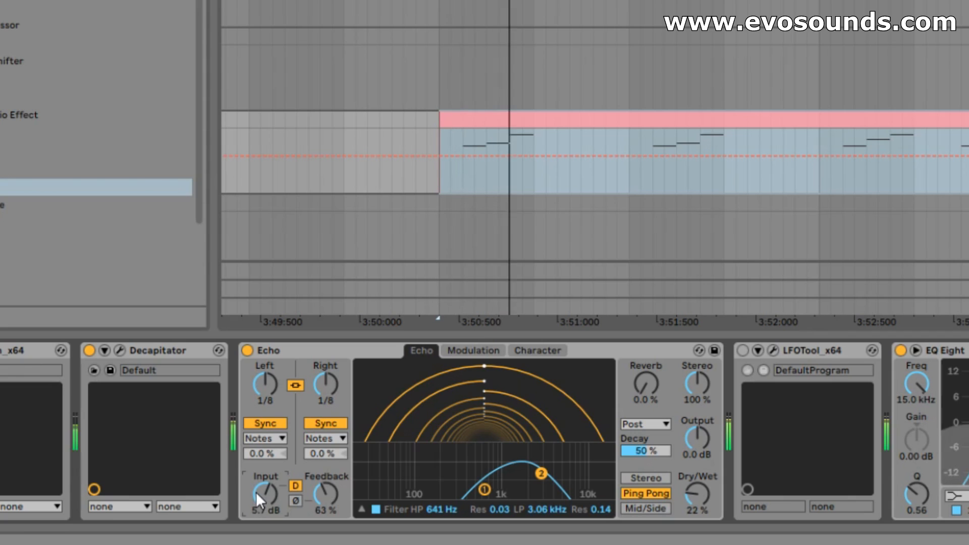
left_click_drag(266, 493, 266, 470)
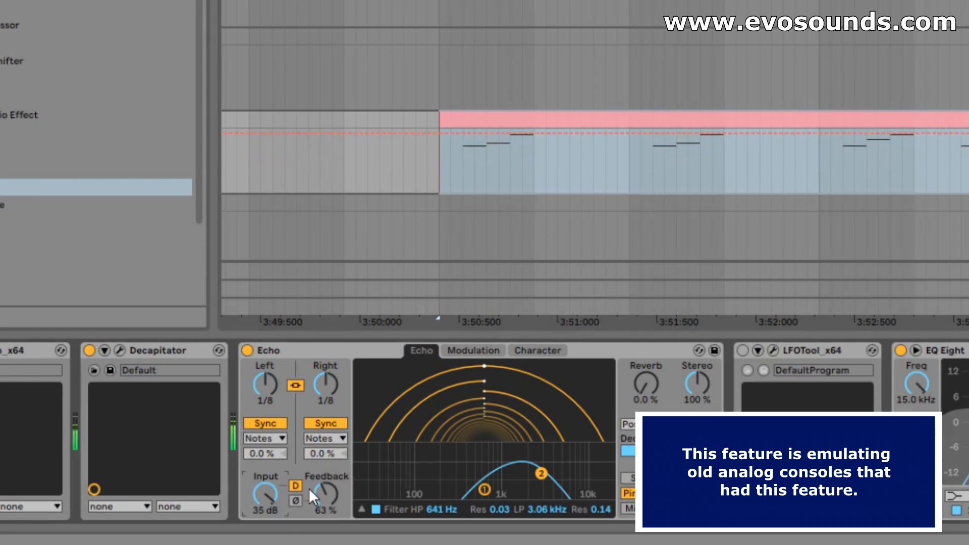
left_click(295, 486)
left_click_drag(265, 492, 265, 525)
right_click(266, 496)
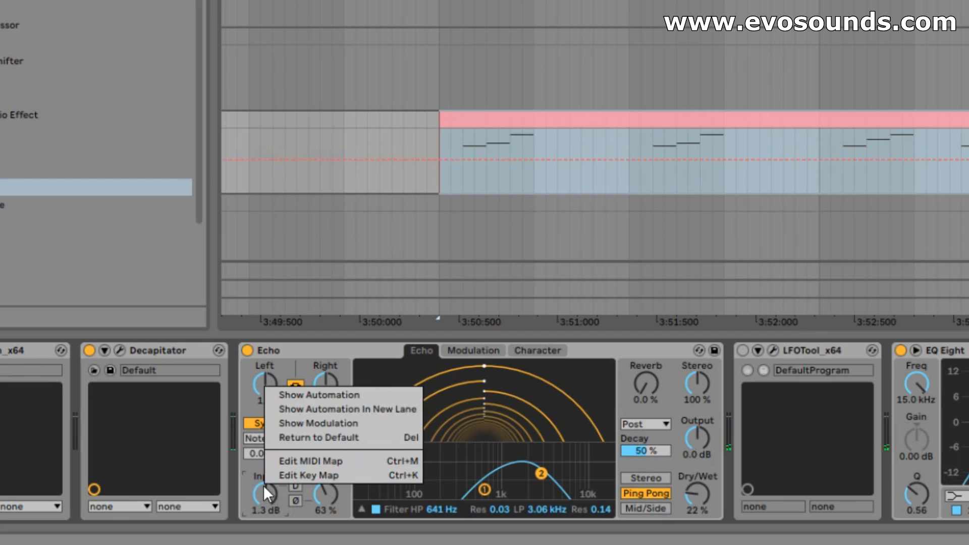
left_click(310, 436)
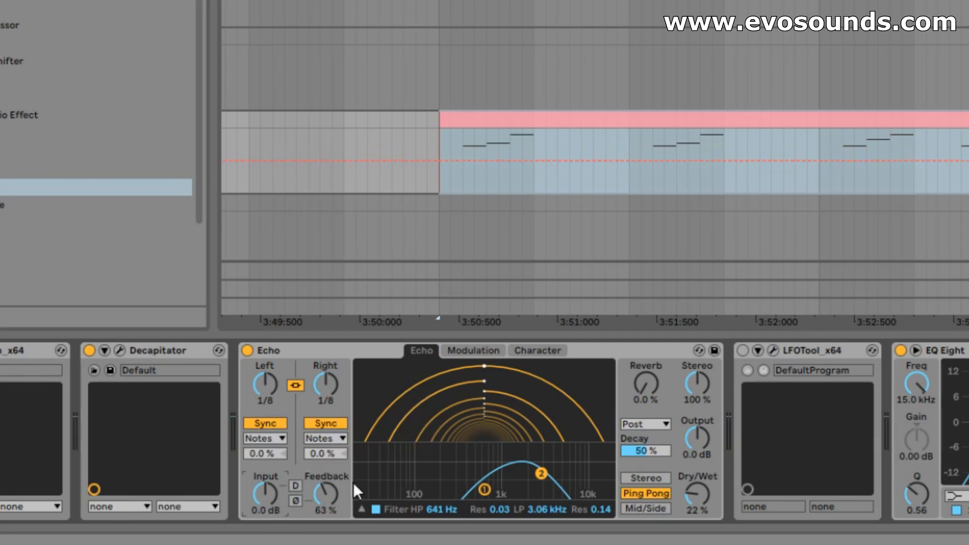
Step: Set Echo's linked delay times to 1/64 and Dry/Wet to 100 %, with the feedback phase invert (Ø) on after comparing it off
left_click(295, 501)
left_click_drag(260, 378, 260, 403)
left_click(295, 502)
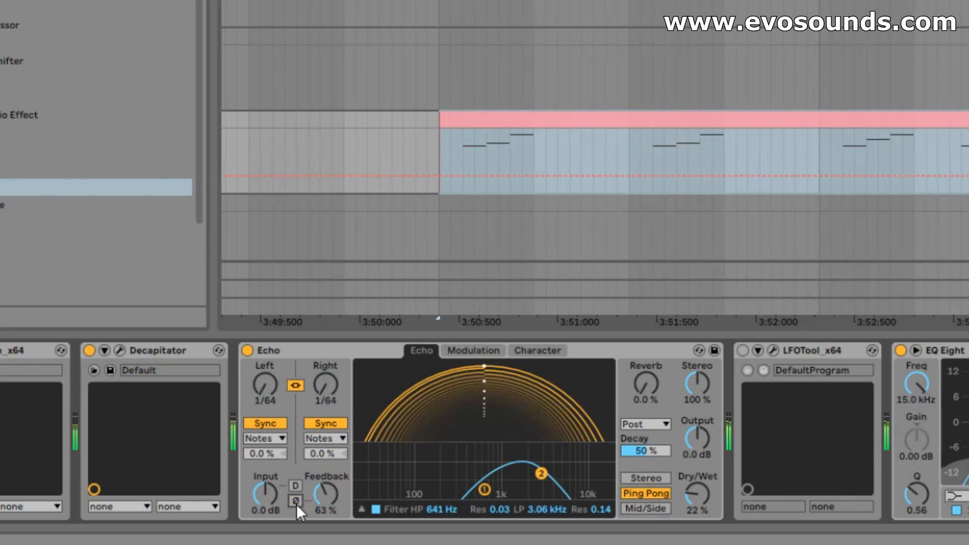
left_click(295, 502)
left_click_drag(717, 495, 717, 444)
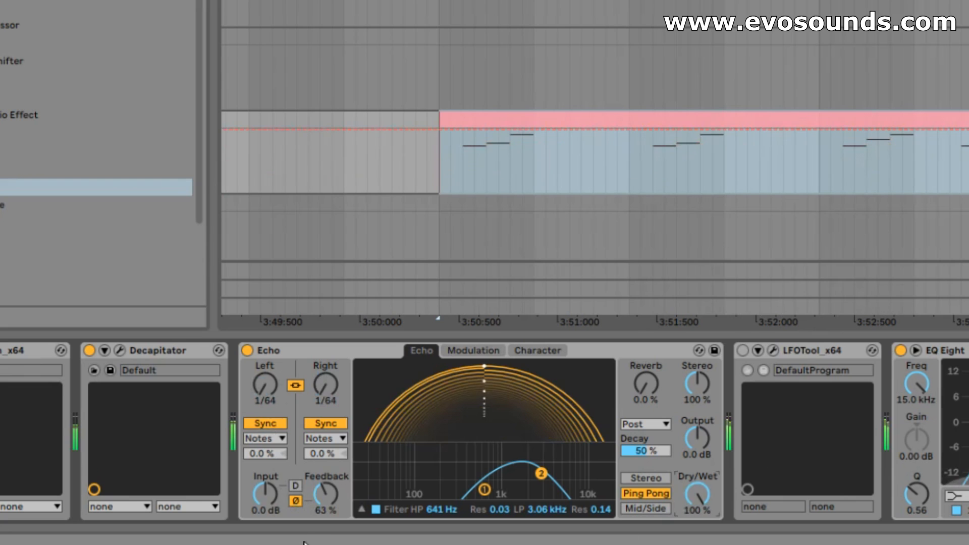
Step: Turn off Echo's feedback phase invert (Ø), and set Dry/Wet to 34 % and both linked delay times to 1/8
left_click(296, 501)
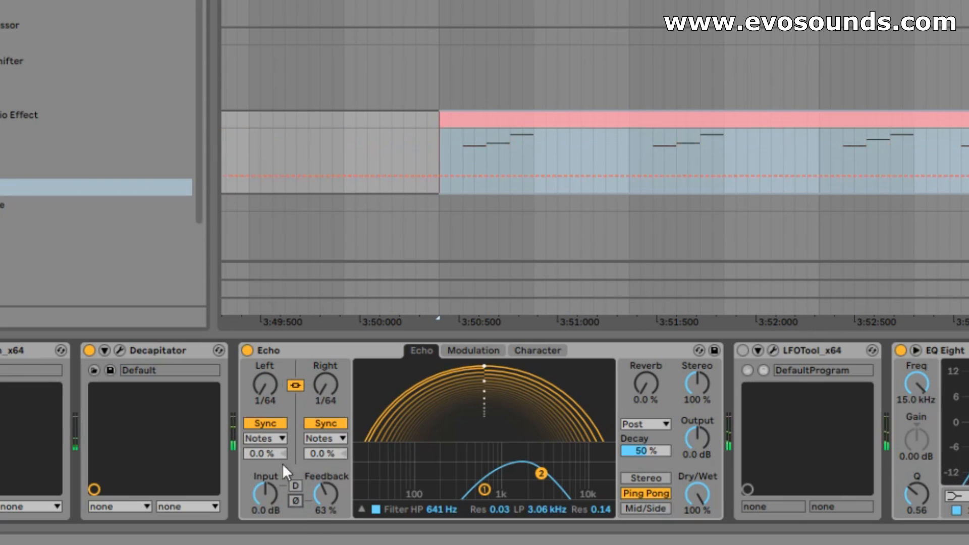
left_click(687, 502)
left_click_drag(680, 488, 680, 520)
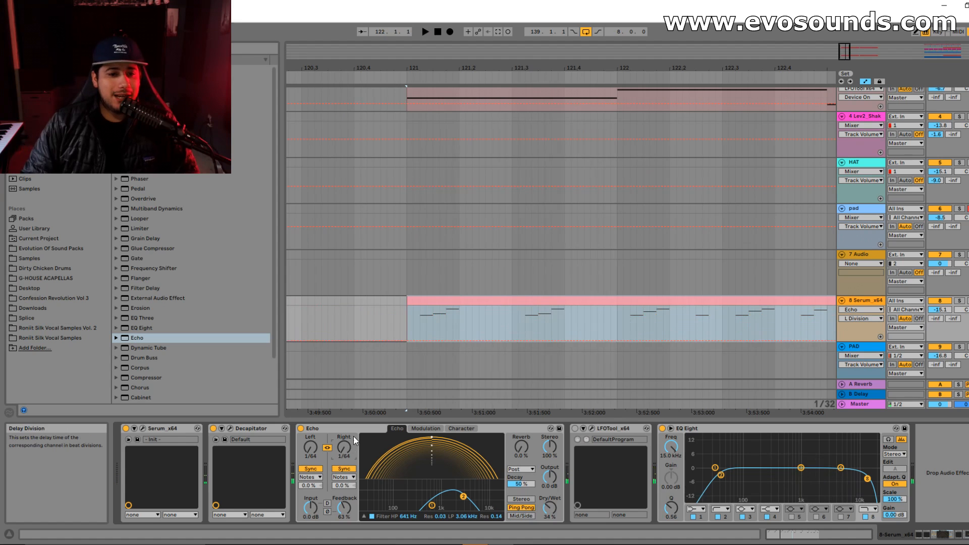
left_click_drag(344, 446, 344, 424)
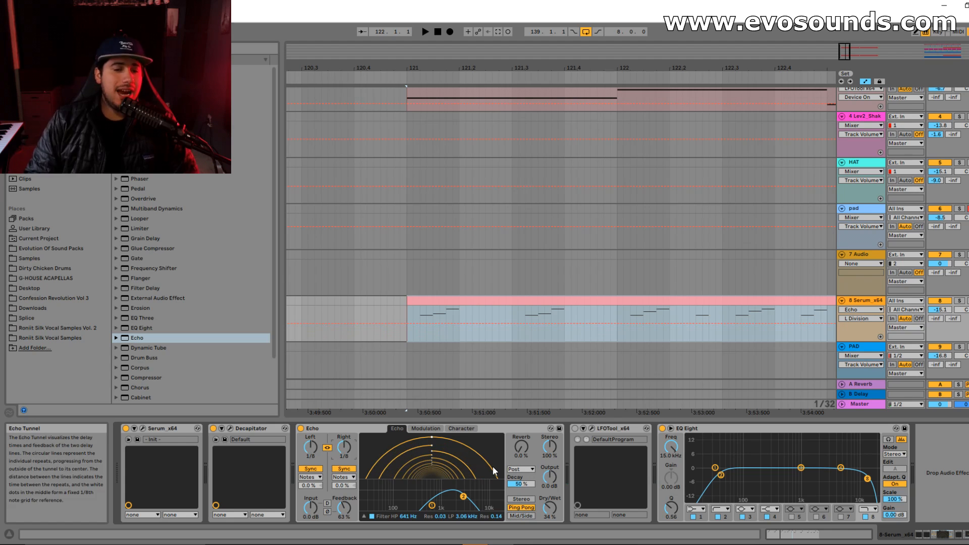
Step: Raise Echo's Reverb amount to 45 %, and try its location at Pre before setting it to Feedback
left_click(526, 441)
left_click_drag(526, 441, 525, 424)
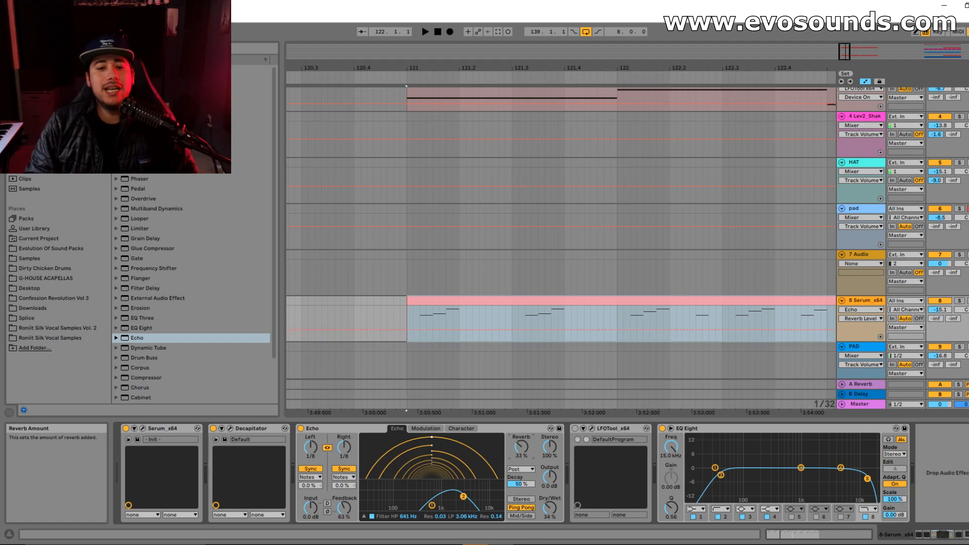
left_click(520, 469)
left_click(520, 477)
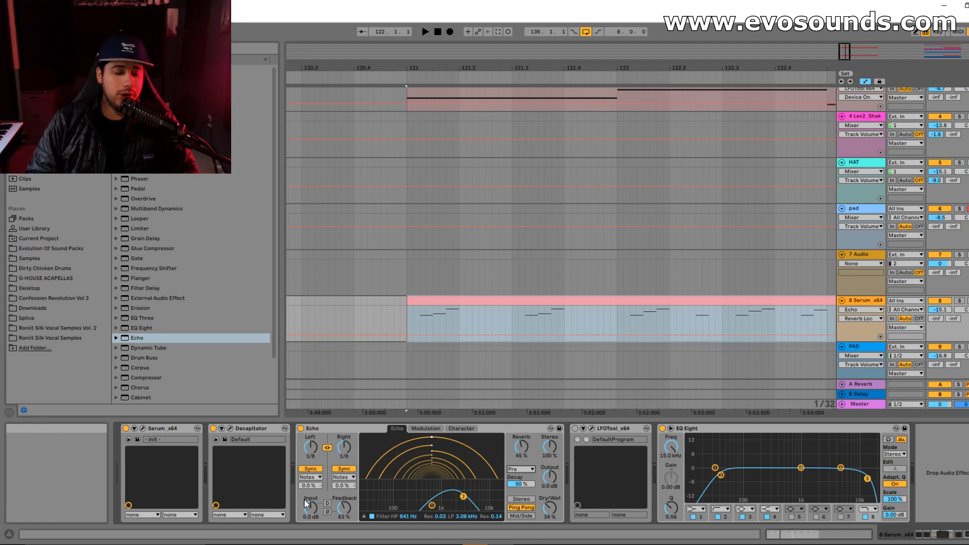
left_click(520, 470)
left_click(520, 492)
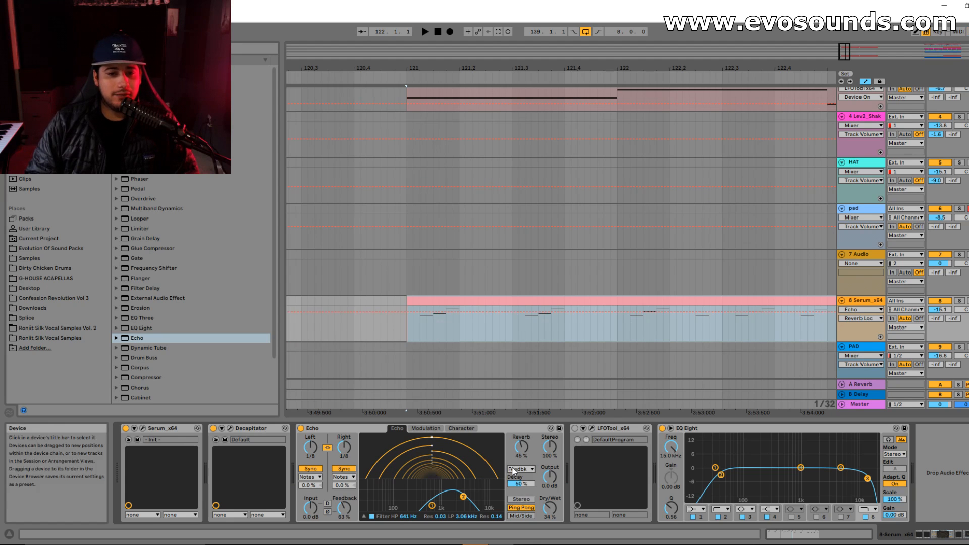
Step: Audition Echo's reverb in the feedback loop at 88 % Reverb and 96 % Decay
left_click_drag(521, 446, 521, 438)
left_click_drag(520, 480, 521, 437)
key("space")
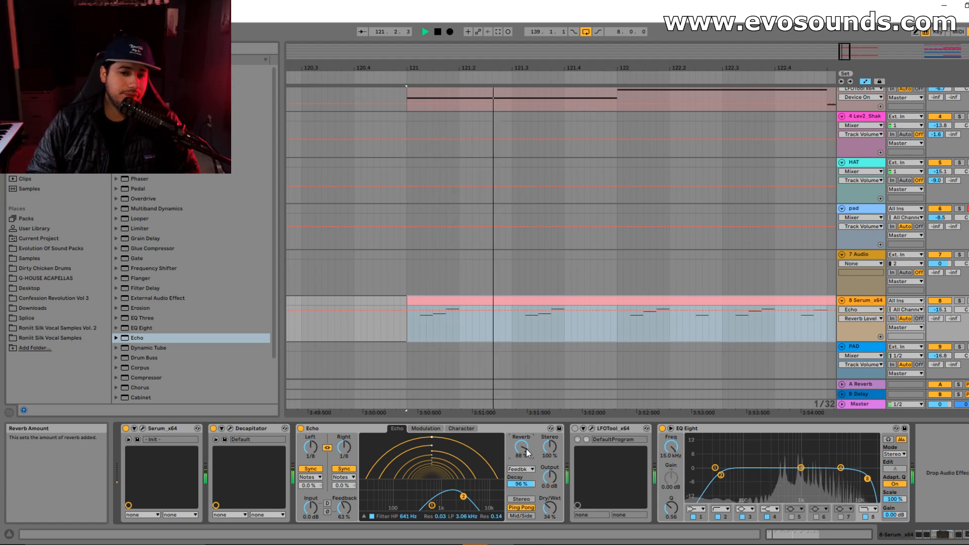
key("space")
Step: Bring Echo's reverb down to 36 % Reverb amount and 37 % Decay
left_click_drag(526, 448, 526, 494)
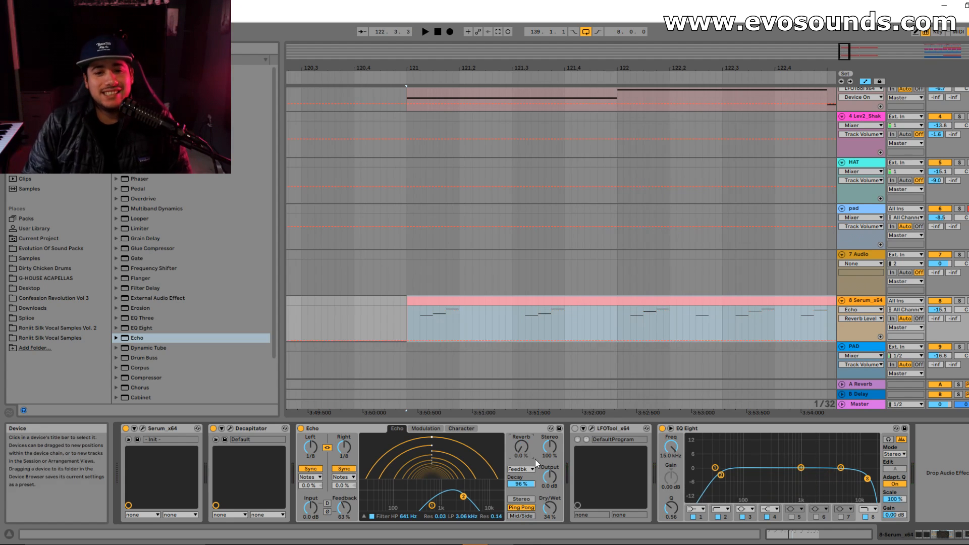
left_click_drag(526, 483, 526, 524)
left_click_drag(527, 487, 526, 474)
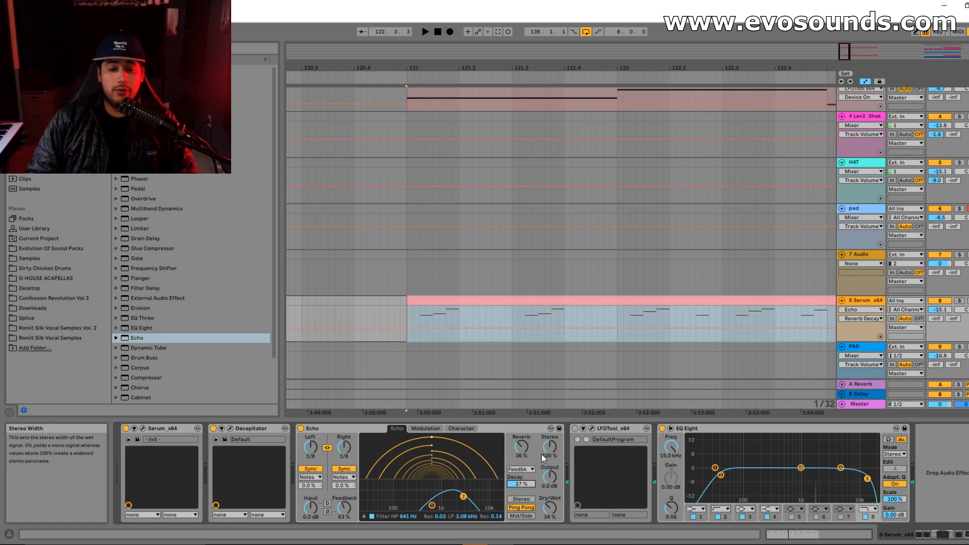
Step: Play the lead while setting Echo's Reverb to 40 % and the Serum track's volume to -6.5 dB
key("space")
left_click(522, 452)
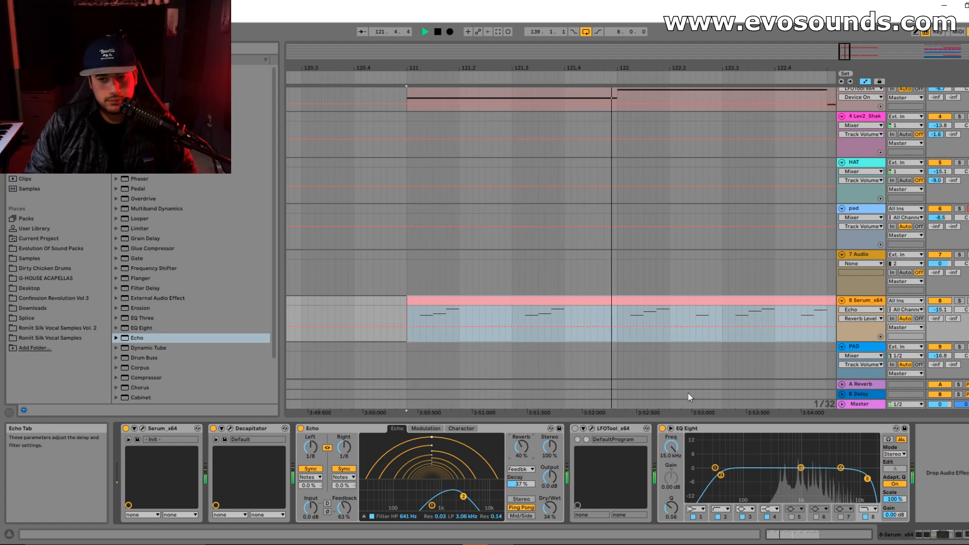
left_click_drag(940, 309, 940, 288)
key("space")
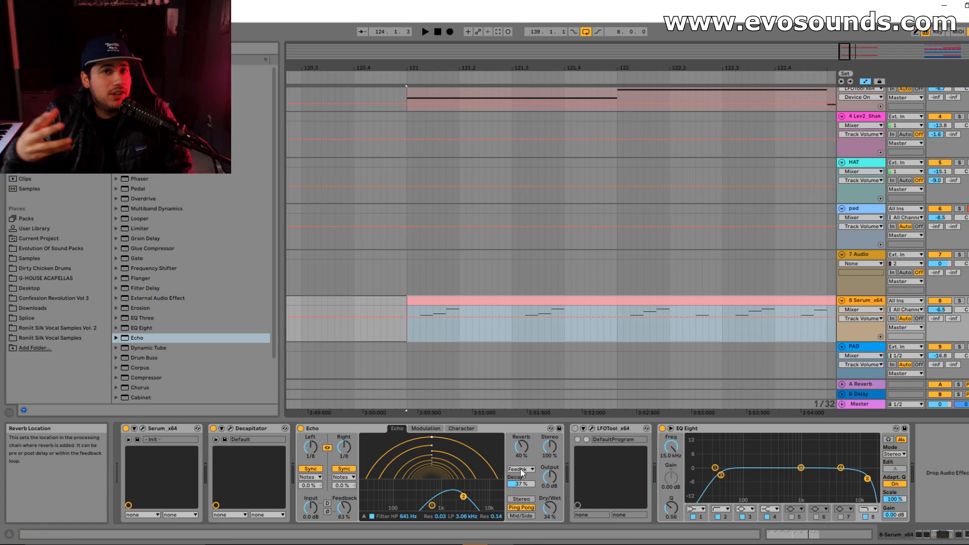
Step: Look at Echo's reverb location options and the Reverb return track in Session View, and go back to the arrangement
left_click(522, 471)
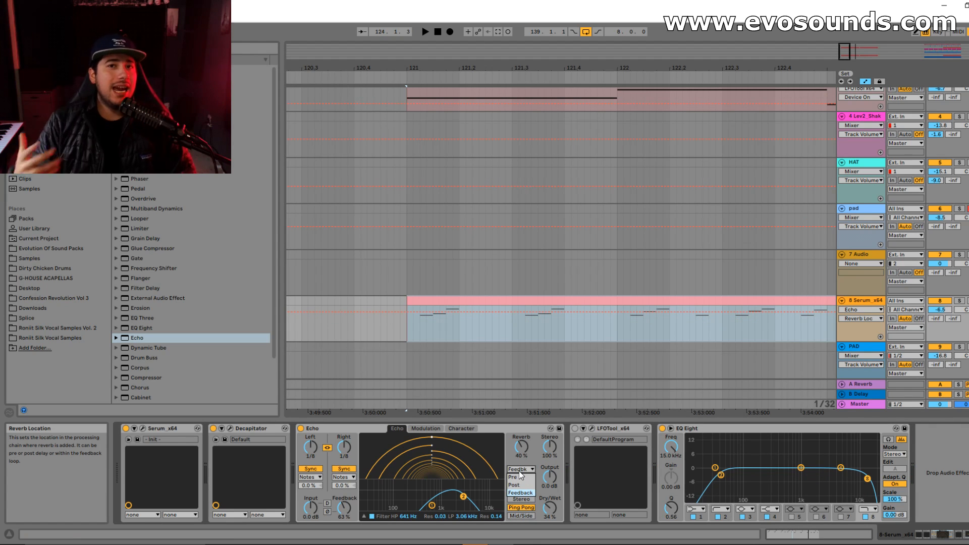
key("Tab")
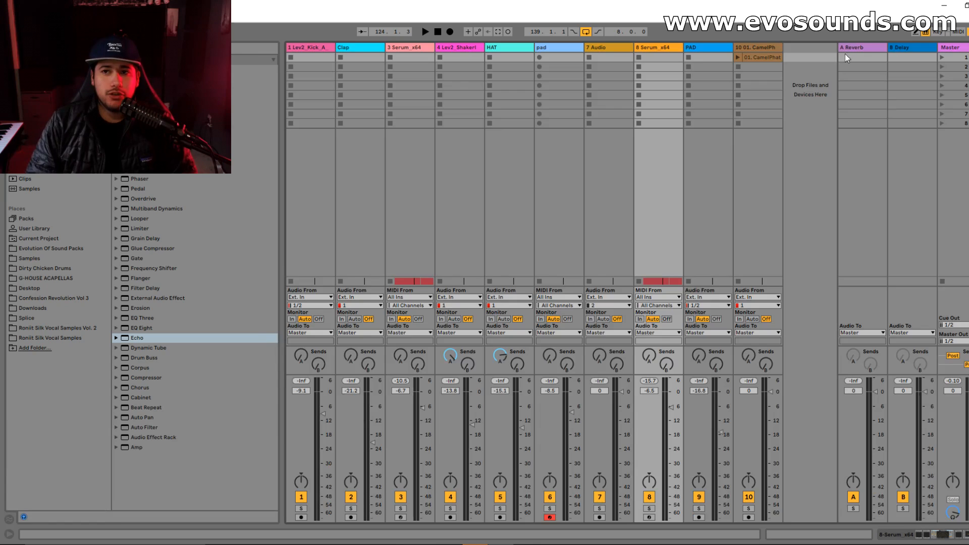
key("Tab")
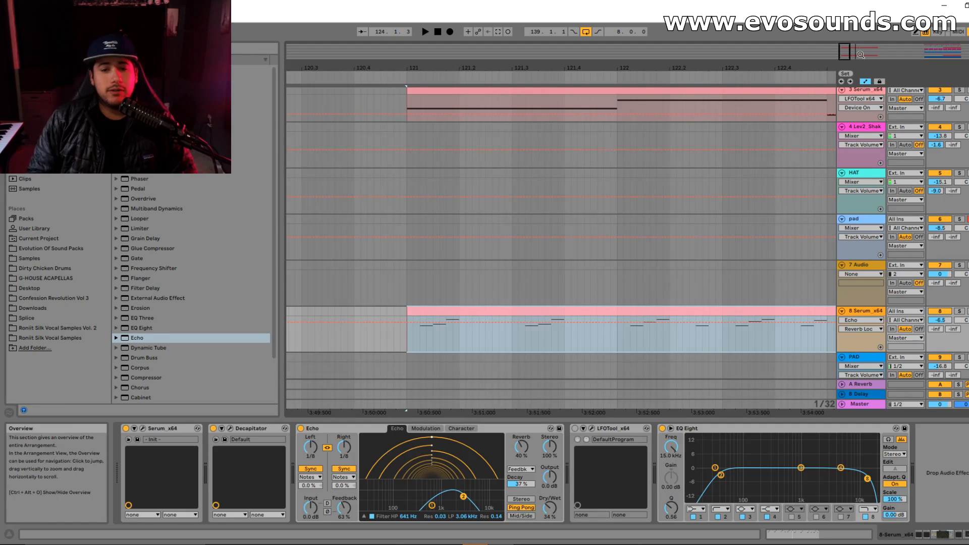
Step: Set Echo's reverb location to Post and play the lead while adjusting Reverb to 60 % and Decay to 53 %
left_click(528, 470)
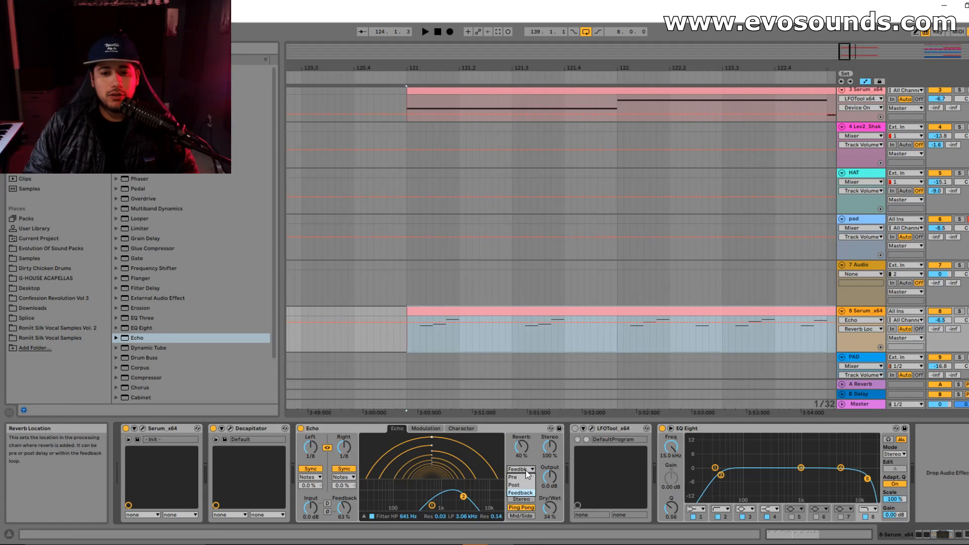
key("space")
left_click_drag(520, 446, 520, 435)
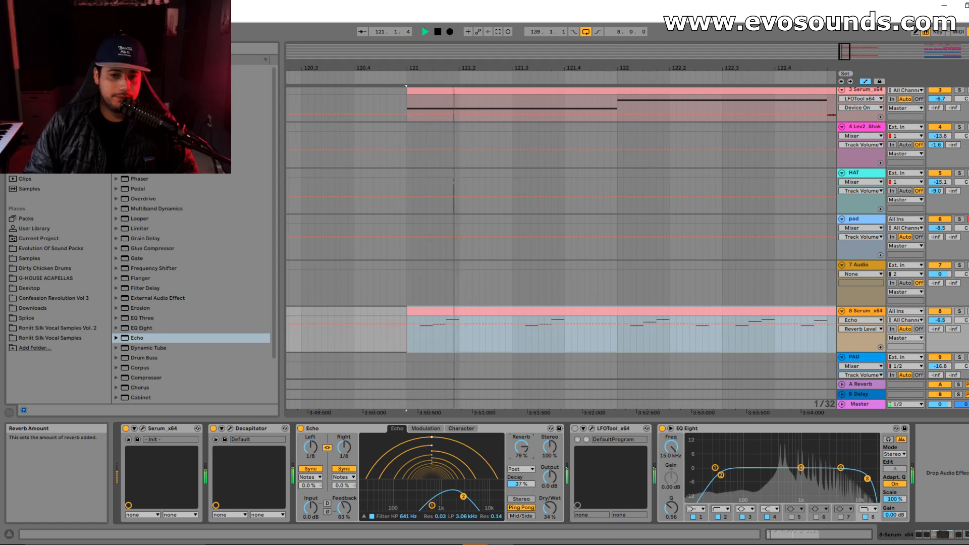
left_click_drag(524, 483, 530, 476)
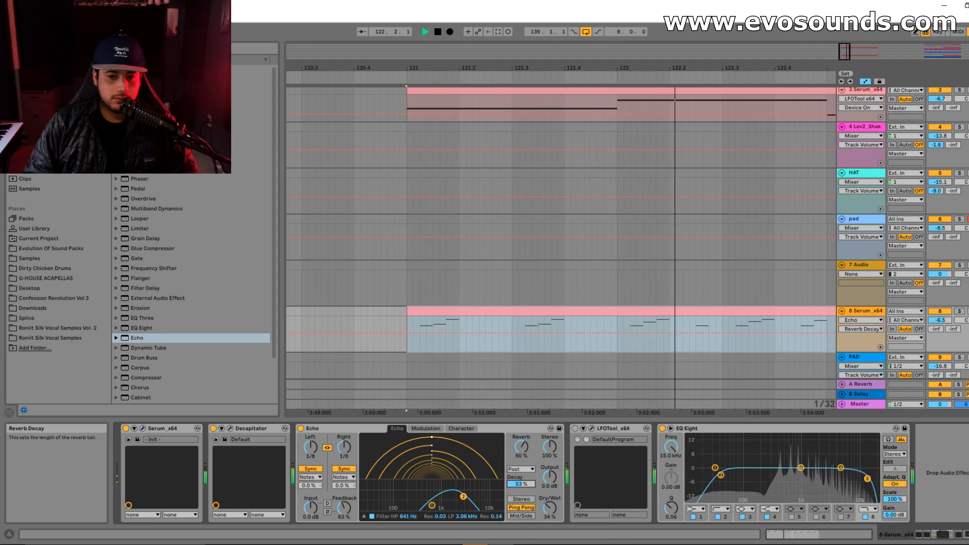
Step: Set Echo's Dry/Wet to 39 % and its reverb location to Pre, and stop playback
mouse_move(550, 508)
left_mouse_down()
mouse_move(550, 495)
mouse_move(550, 512)
left_mouse_up()
left_click(522, 469)
left_click(525, 471)
key("space")
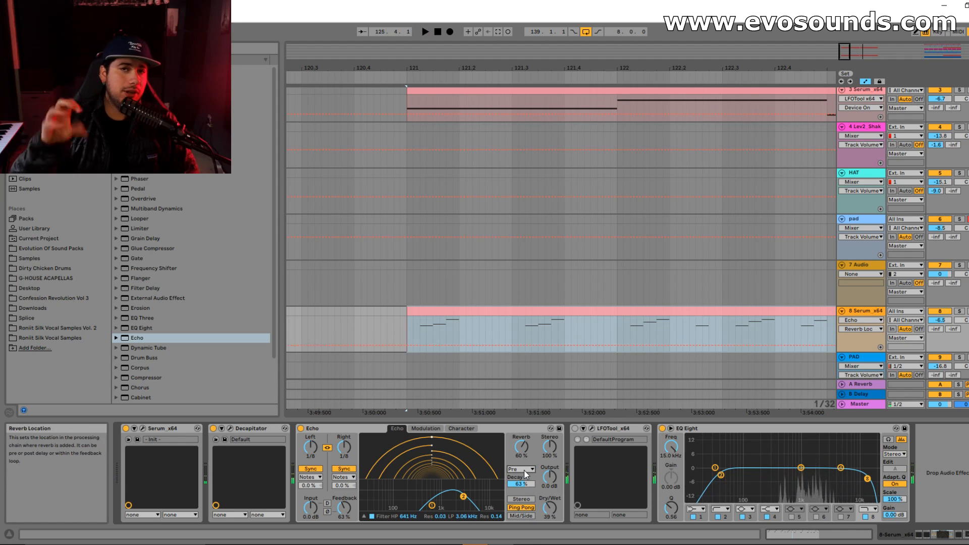
Step: Lower Echo's Reverb amount to 32 % and switch the channel mode to Stereo
left_click_drag(520, 450, 520, 465)
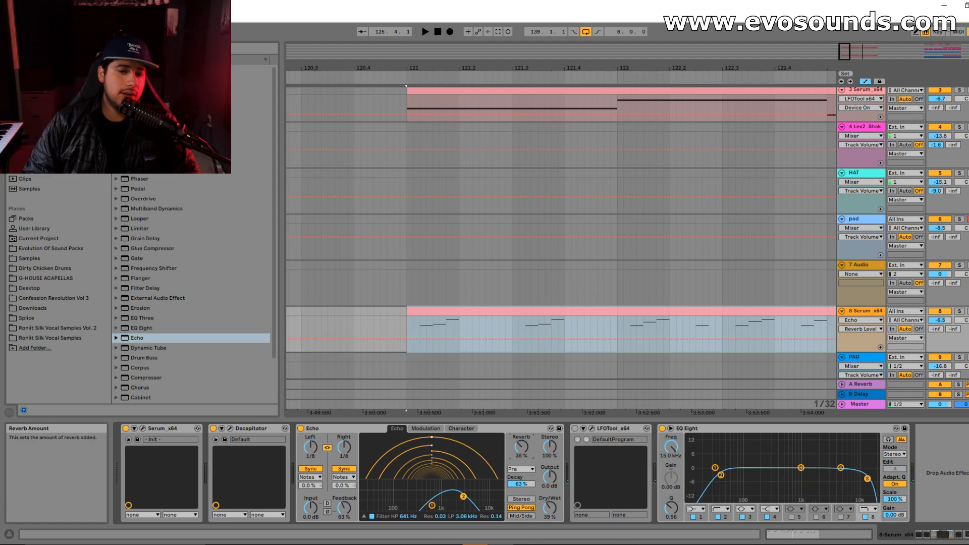
left_click_drag(519, 447, 519, 443)
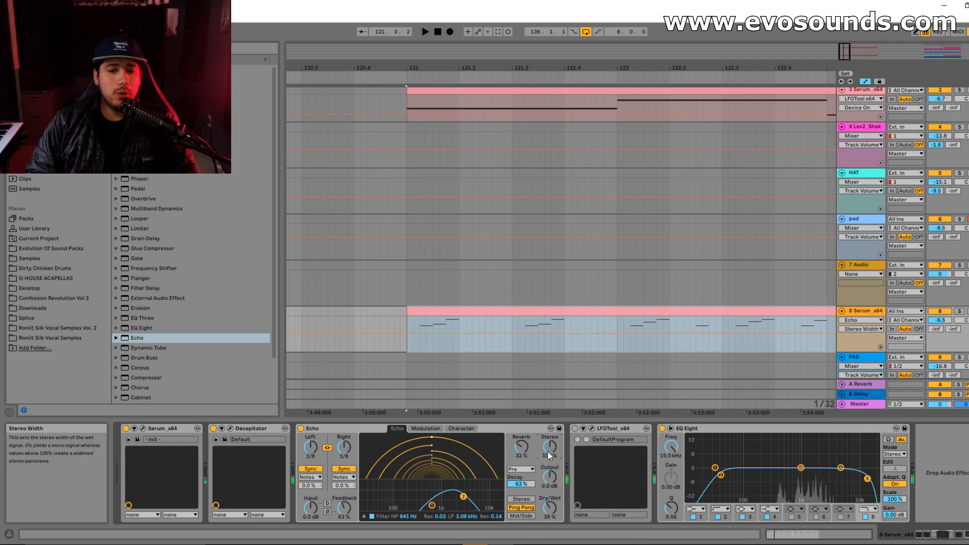
left_click(522, 498)
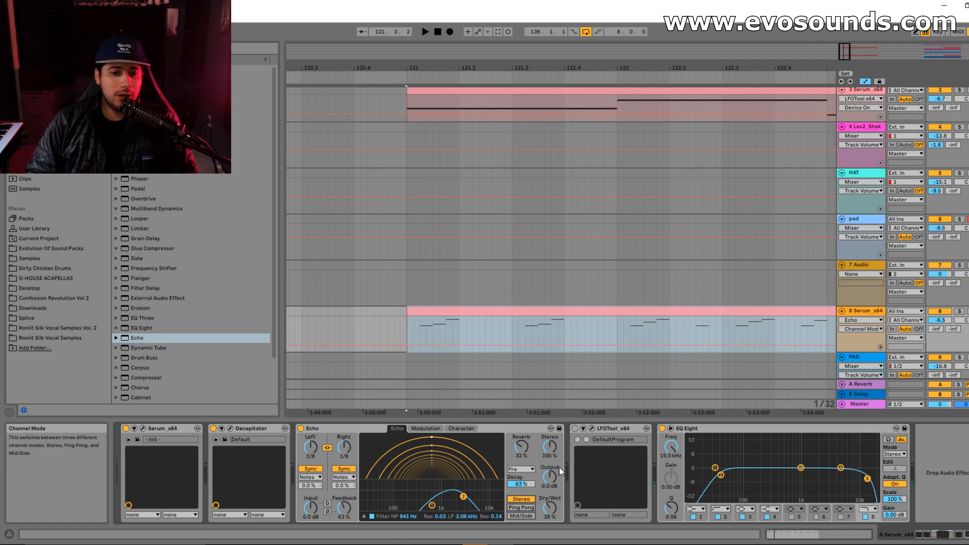
Step: Compare Echo's Stereo width at 33 % and 100 %, and set the Reverb amount to 45 %
left_click_drag(548, 447, 520, 456)
key("space")
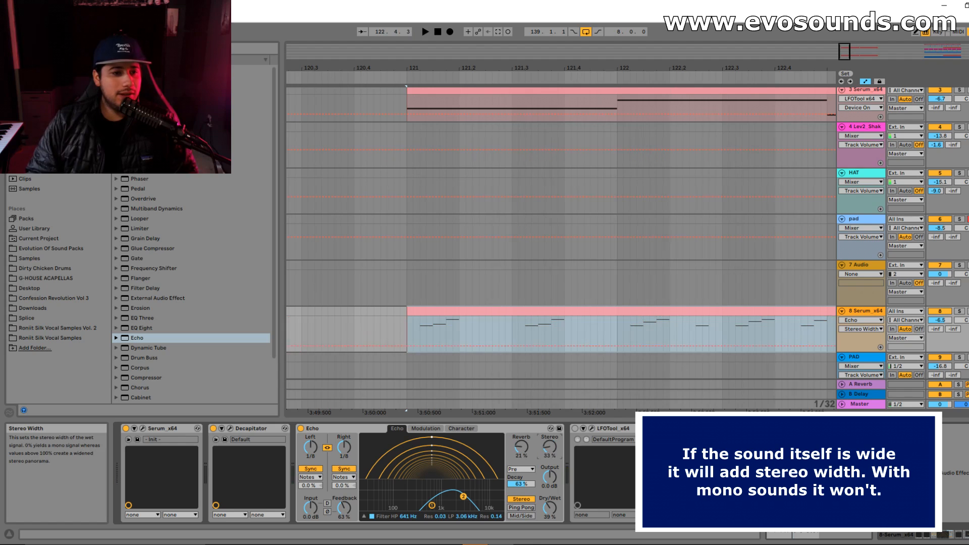
left_click_drag(548, 448, 549, 348)
key("space")
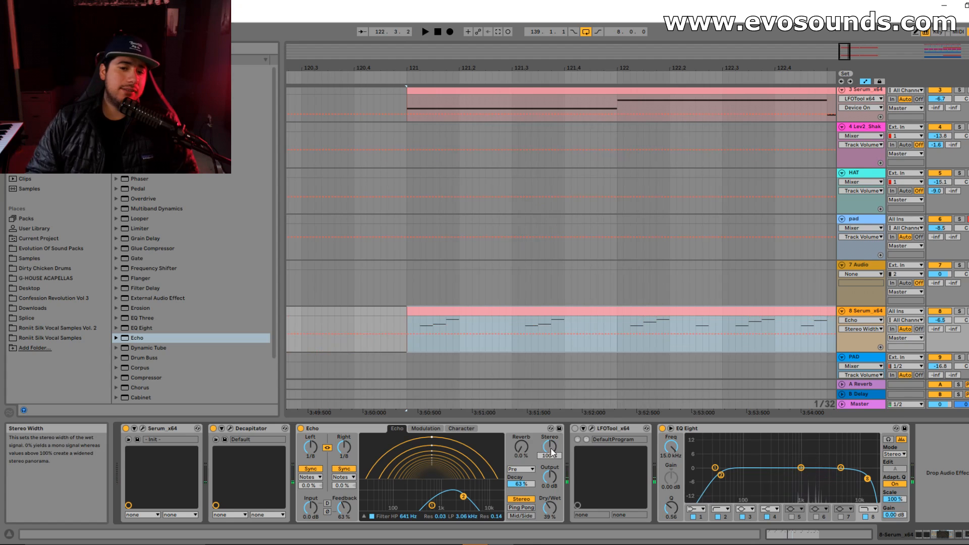
left_click_drag(521, 448, 520, 419)
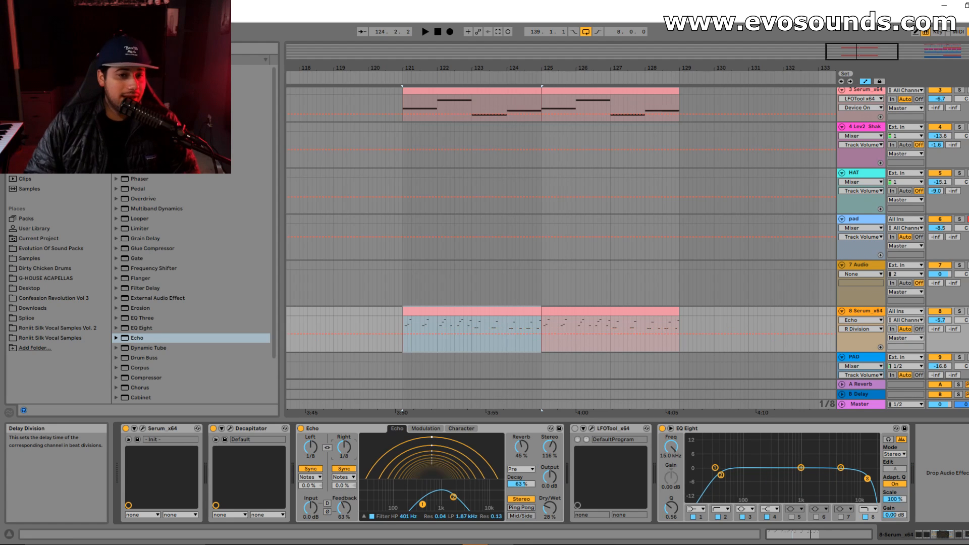
Step: Switch both Echo delay channels from Sync to Time, link them, and set the delay time to 465 ms
left_click(344, 468)
left_click(310, 468)
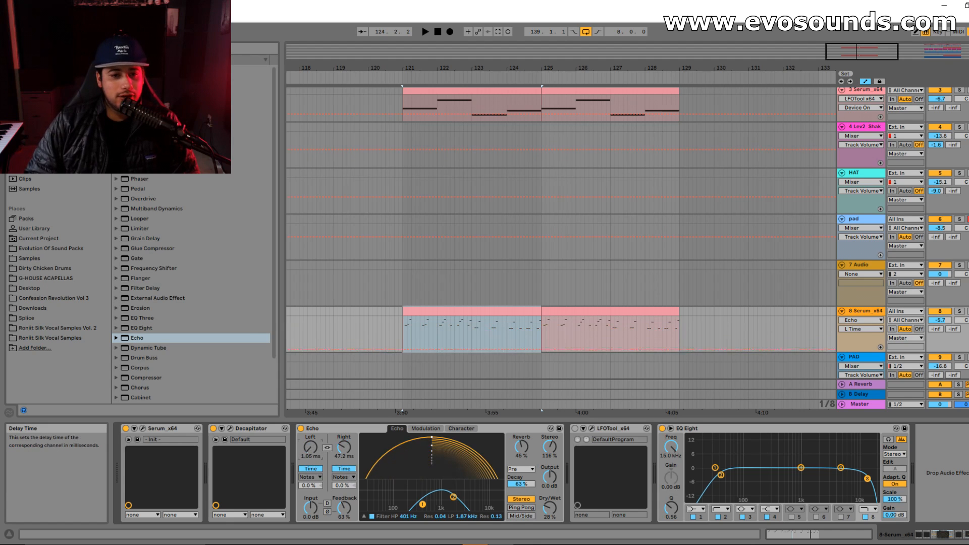
left_click(327, 448)
left_click_drag(300, 453, 299, 428)
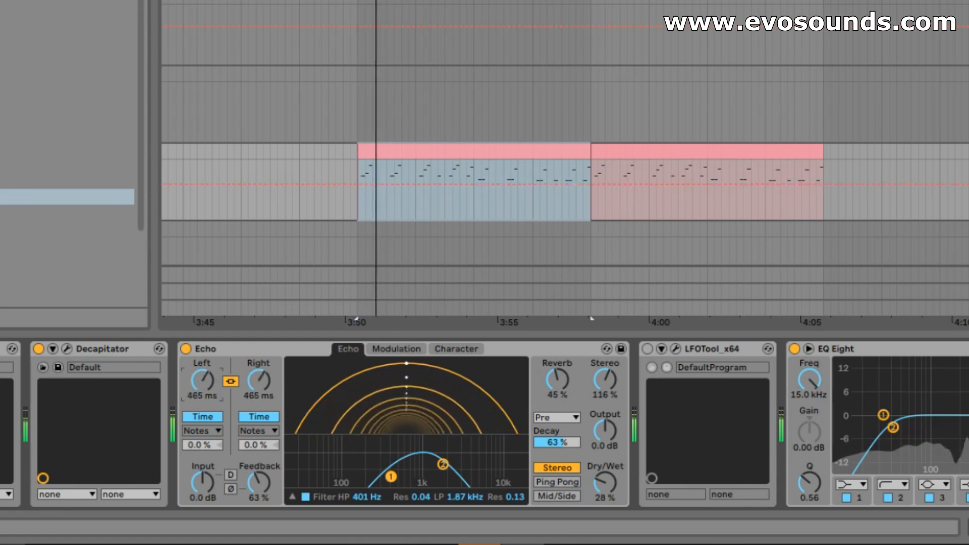
Step: Try a much shorter millisecond delay time, return it to its default, and switch both channels back to Sync
mouse_move(202, 379)
left_mouse_down()
mouse_move(202, 410)
mouse_move(201, 391)
left_mouse_up()
right_click(201, 383)
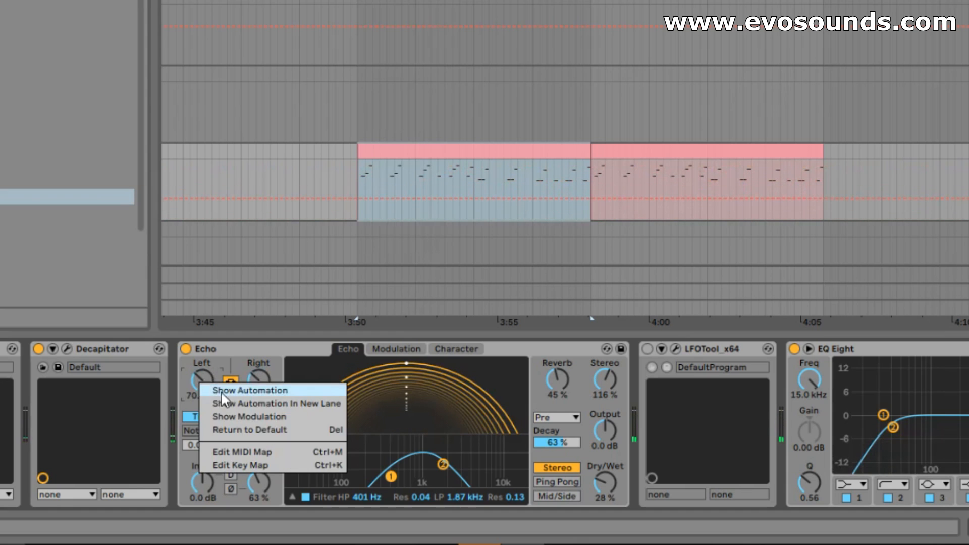
left_click(247, 430)
left_click(202, 416)
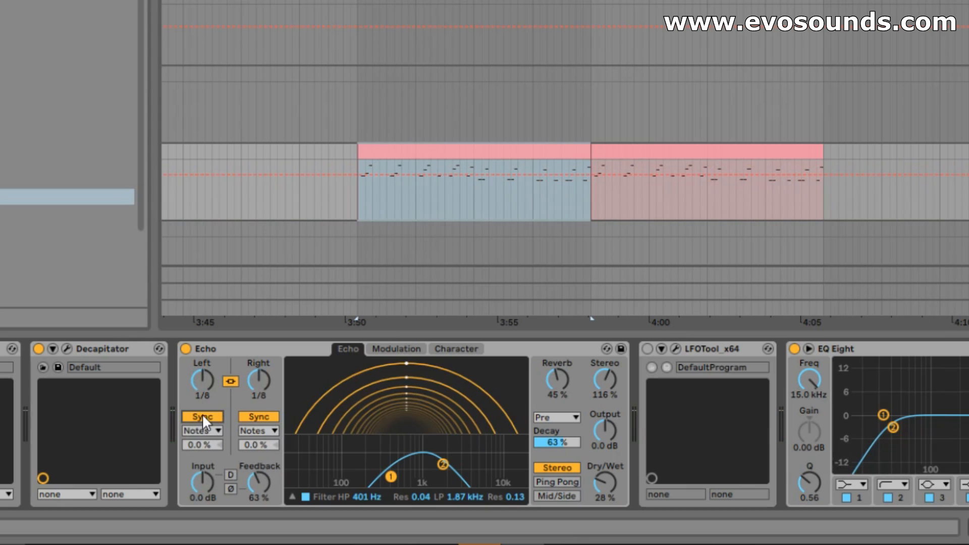
Step: Audition the linked delay channels in Triplet and Dotted sync modes, and return them to Notes
left_click(201, 456)
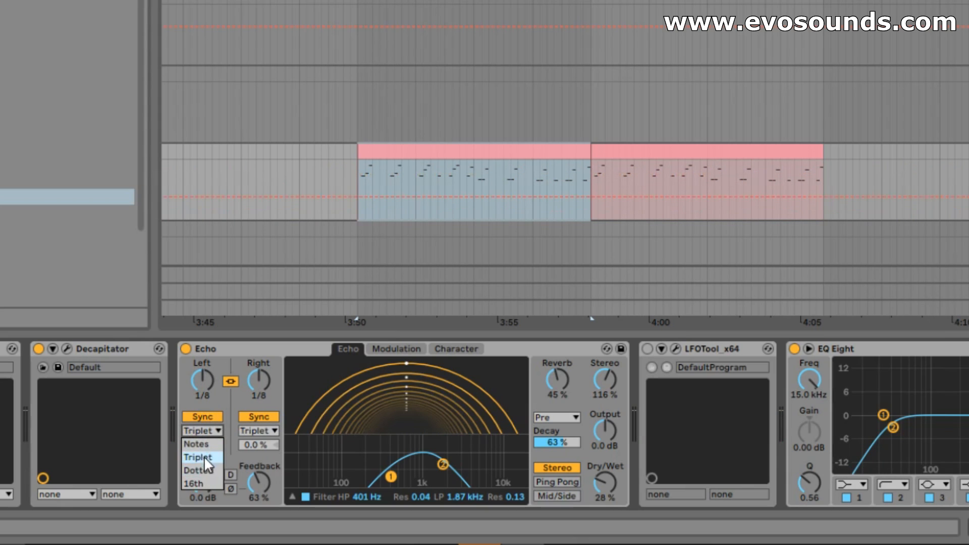
left_click(205, 470)
left_click(262, 430)
key("space")
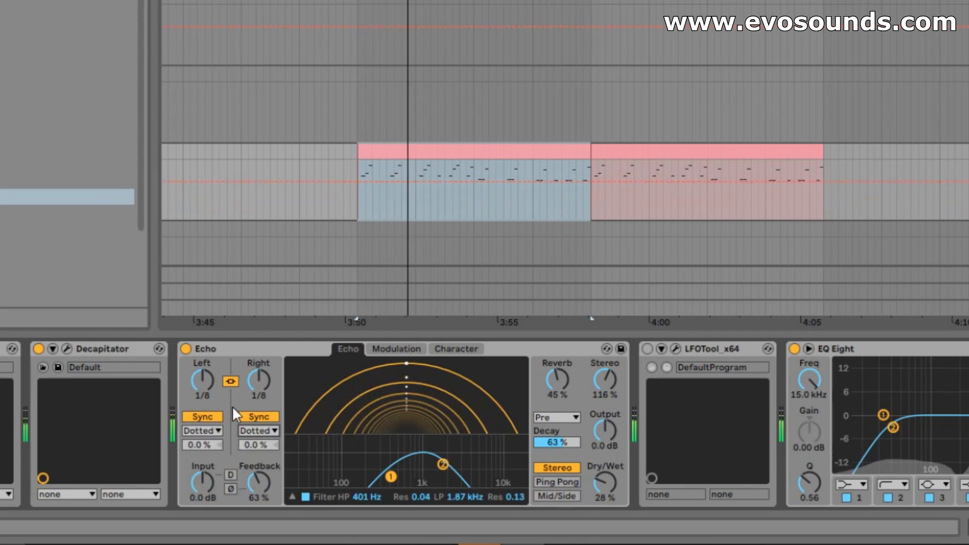
left_click(209, 431)
left_click(209, 443)
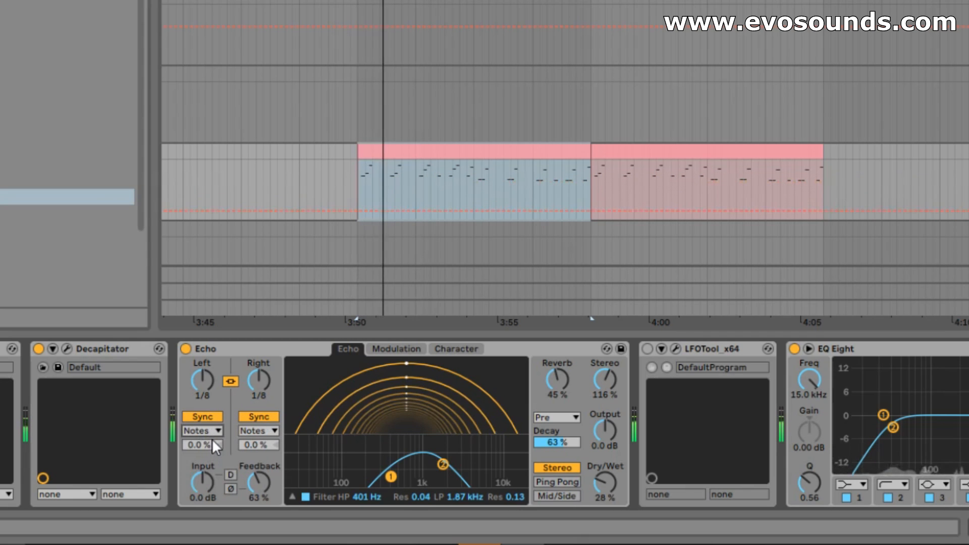
Step: Review the sync mode options, keep Notes, and return the left channel's delay offset to its default
left_click(205, 431)
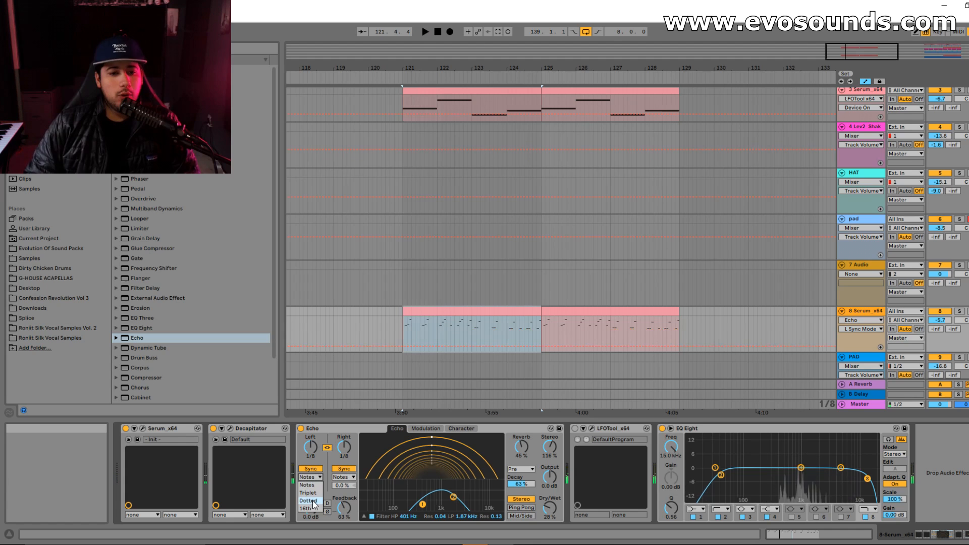
left_click(307, 484)
right_click(310, 488)
left_click(337, 517)
left_click(310, 448)
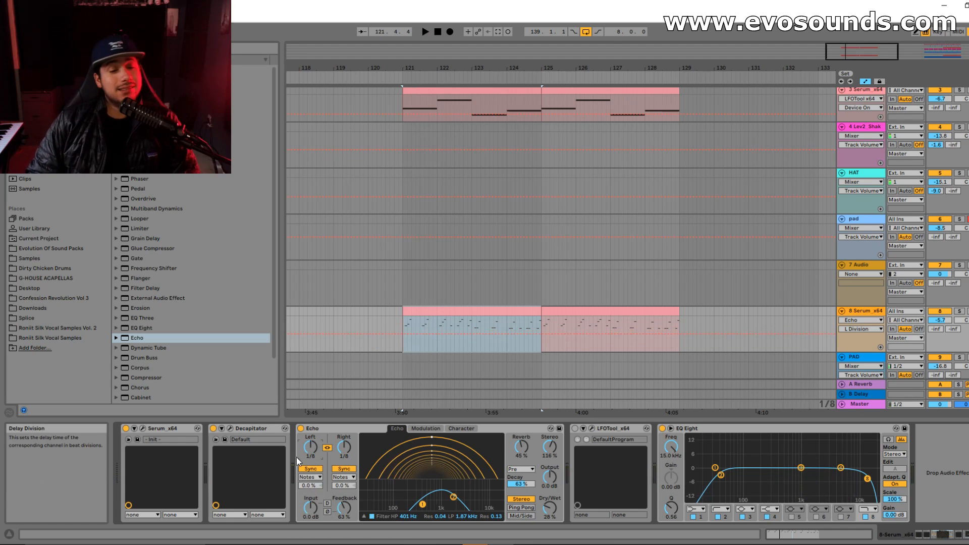
Step: Show Echo's modulation settings and set the delay modulation amount to 100 %
left_click(425, 428)
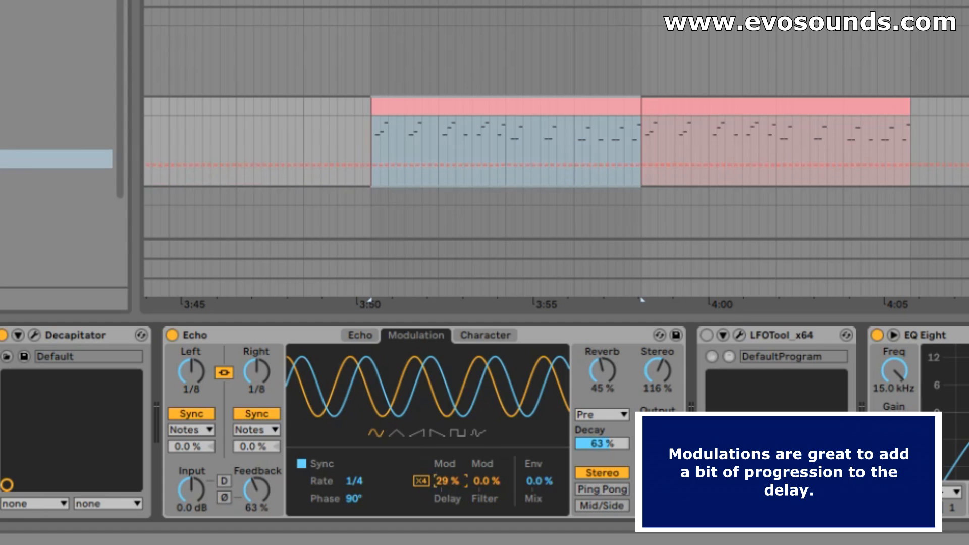
left_click_drag(447, 481, 447, 492)
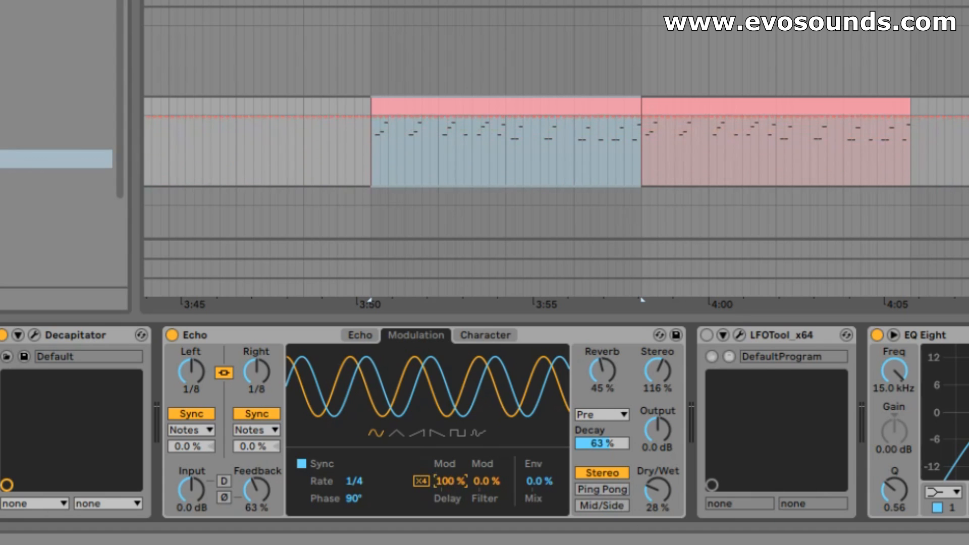
Step: Audition Echo's delay modulation on the fully wet signal, and set Dry/Wet to 25 % and delay modulation to 0 %
key("space")
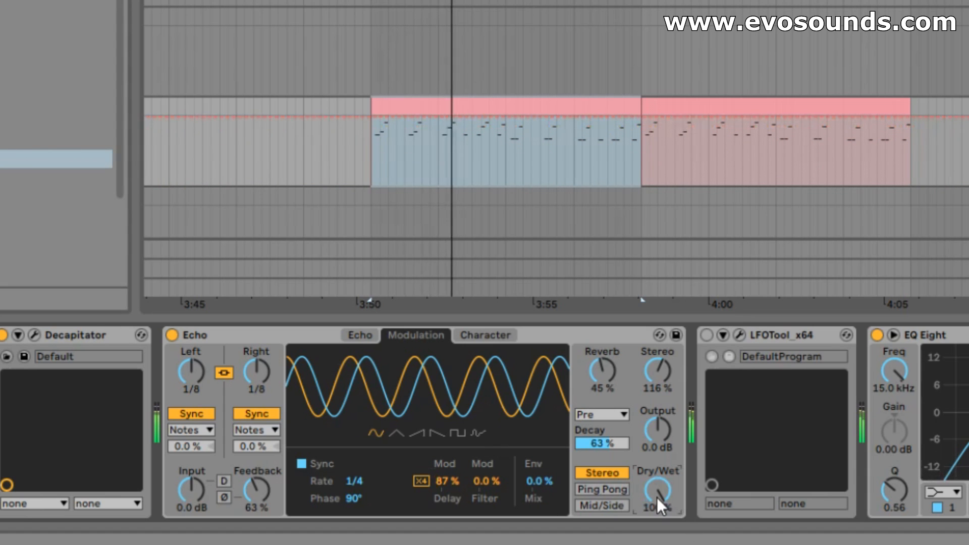
left_click_drag(656, 498, 610, 511)
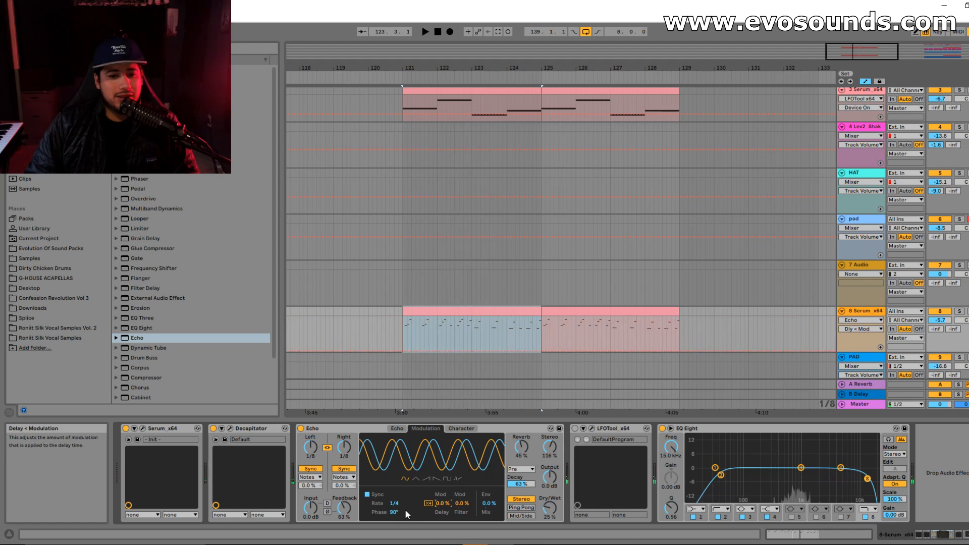
Step: Set Echo's modulation rate to 1, delay modulation to 20 % and modulation phase to 104° while auditioning the lead
mouse_move(394, 503)
left_mouse_down()
mouse_move(394, 495)
mouse_move(394, 510)
left_mouse_up()
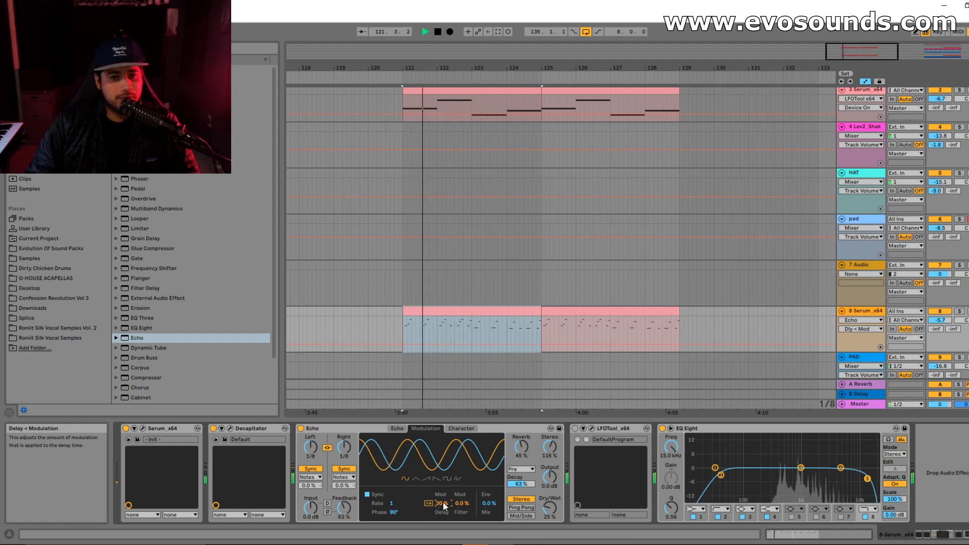
left_click_drag(408, 507, 408, 497)
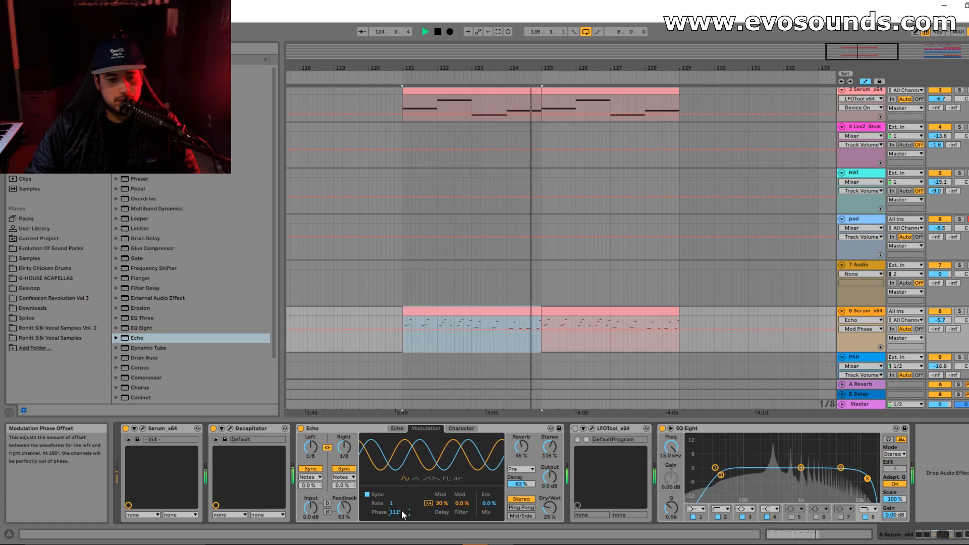
key("space")
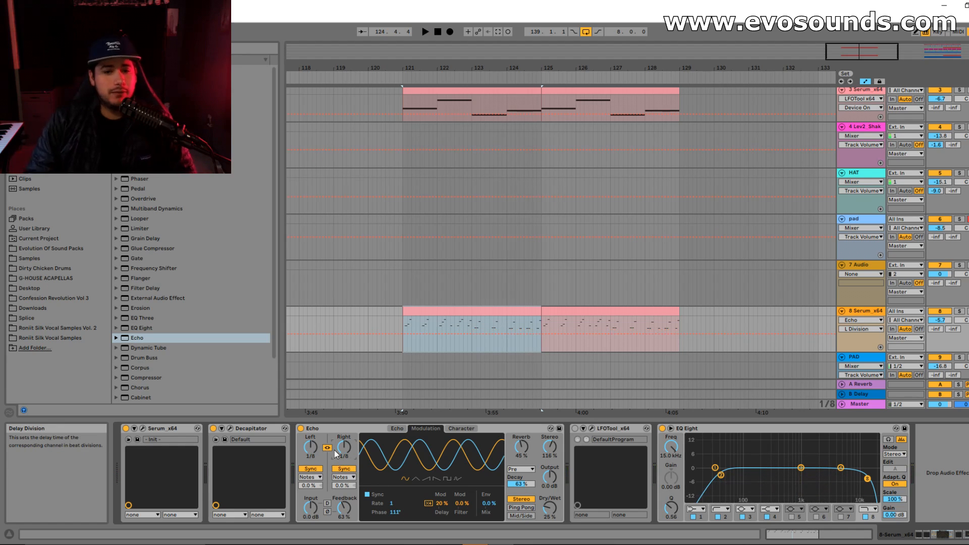
left_click_drag(395, 512, 394, 510)
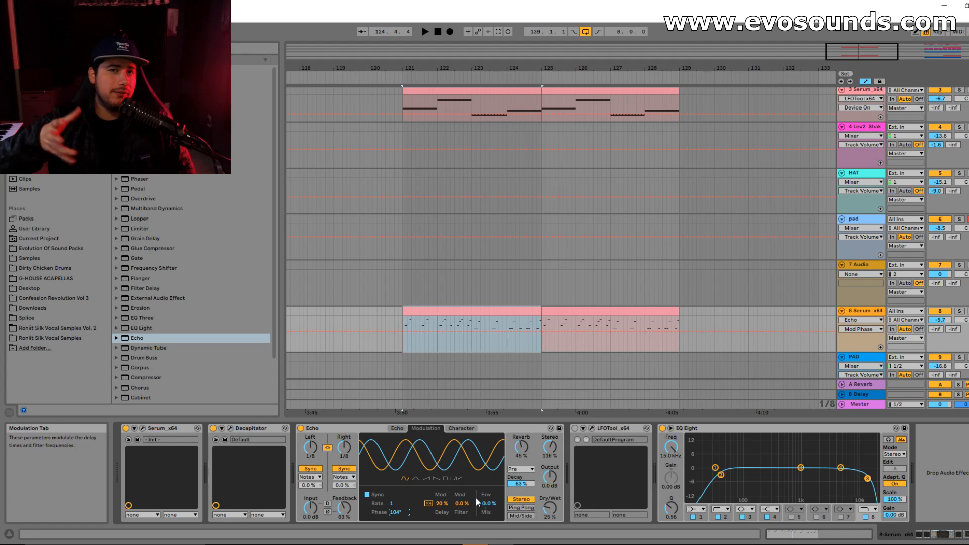
Step: Audition the lead with delay modulation raised to 29 %, and return the amount to 0 %
key("space")
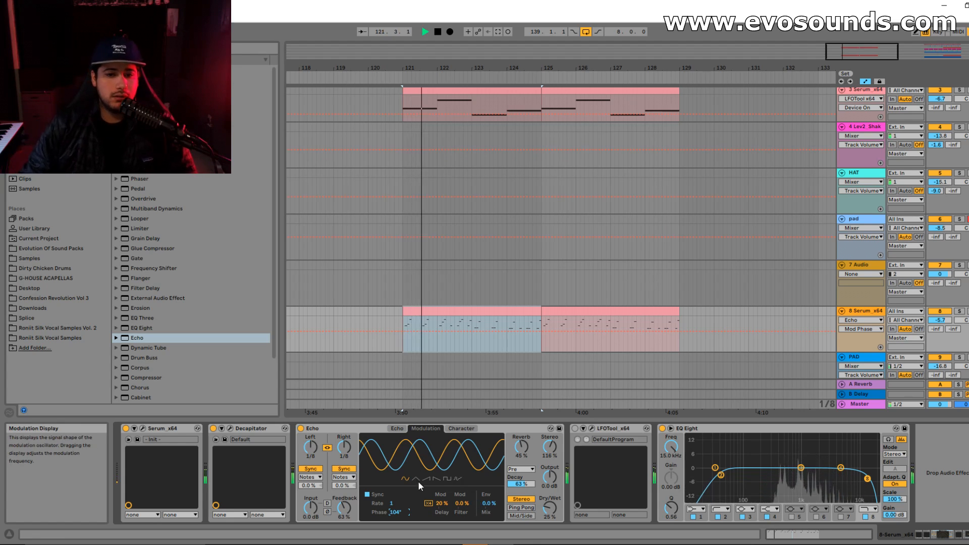
left_click(440, 503)
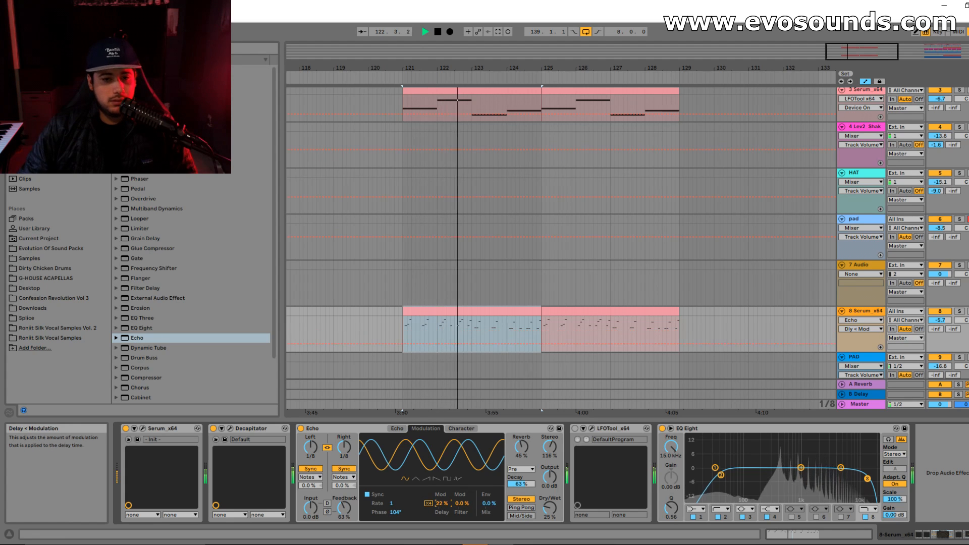
key("space")
key("space")
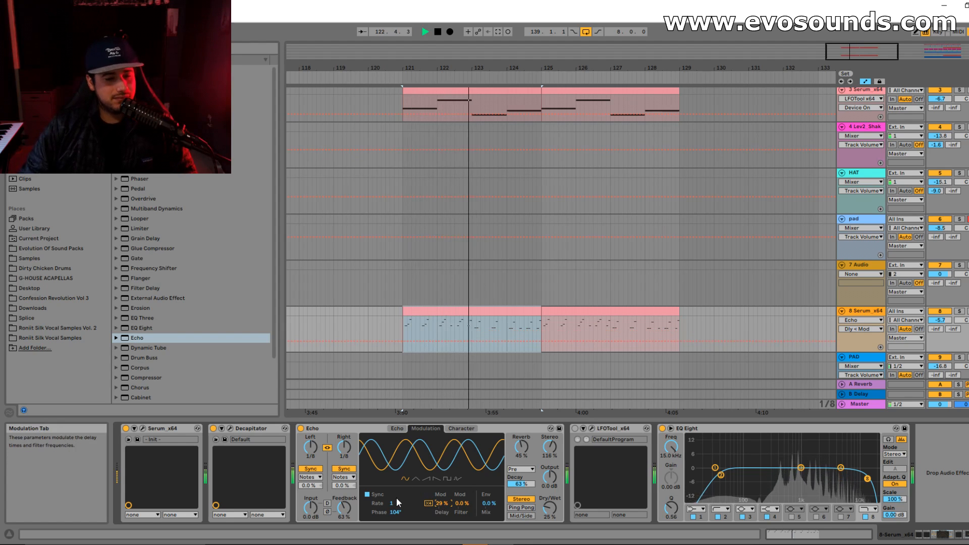
key("space")
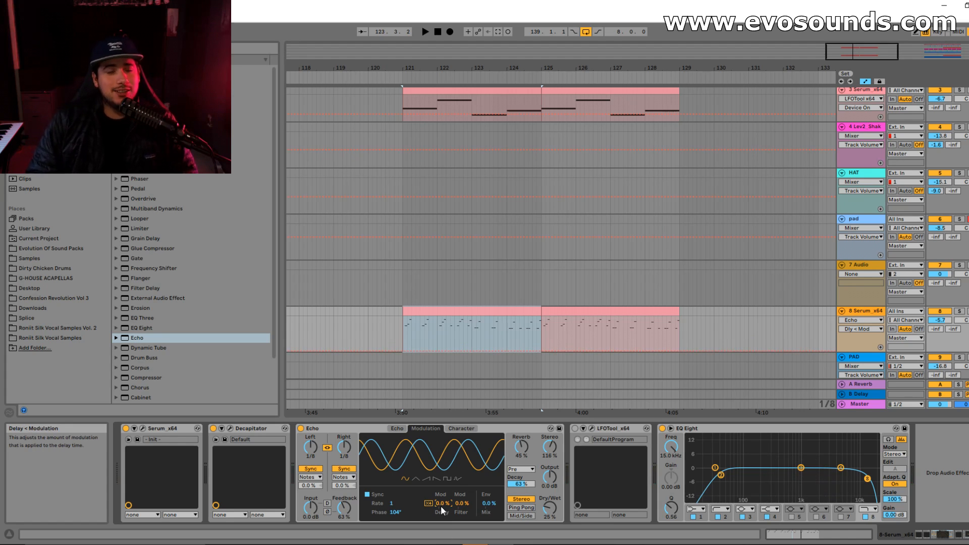
Step: Check Echo's filter curve, and set filter modulation to 53 %, modulation rate to 1/16 and phase to 0°
left_click_drag(383, 500, 382, 510)
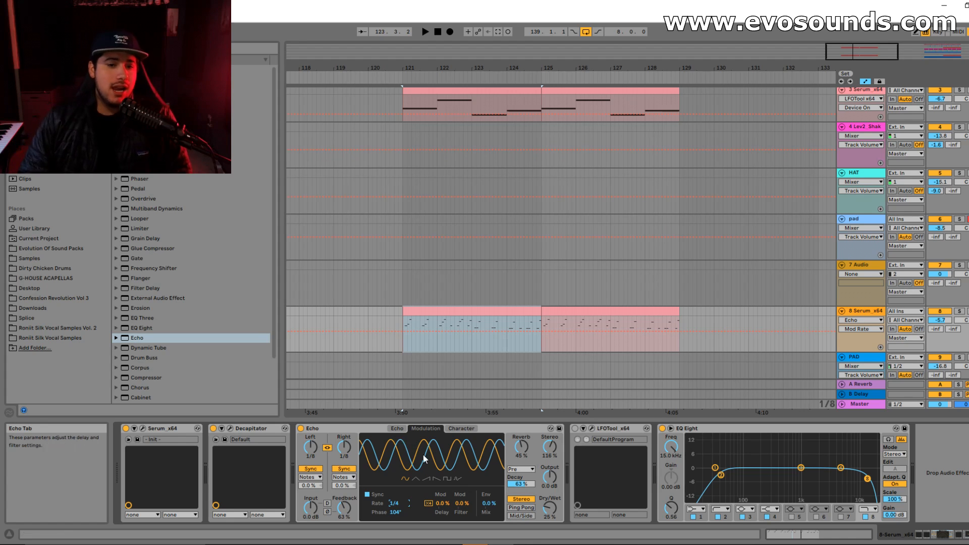
left_click(397, 428)
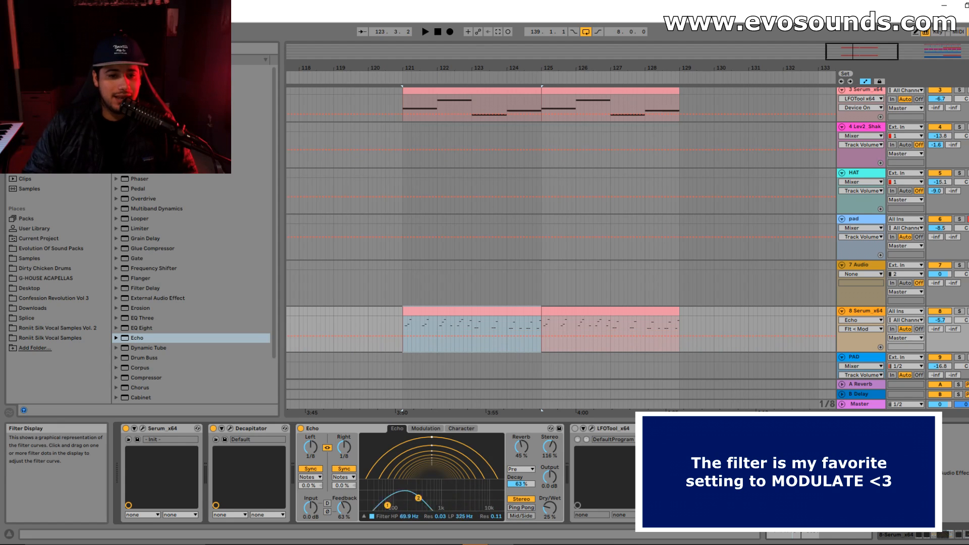
left_click(416, 428)
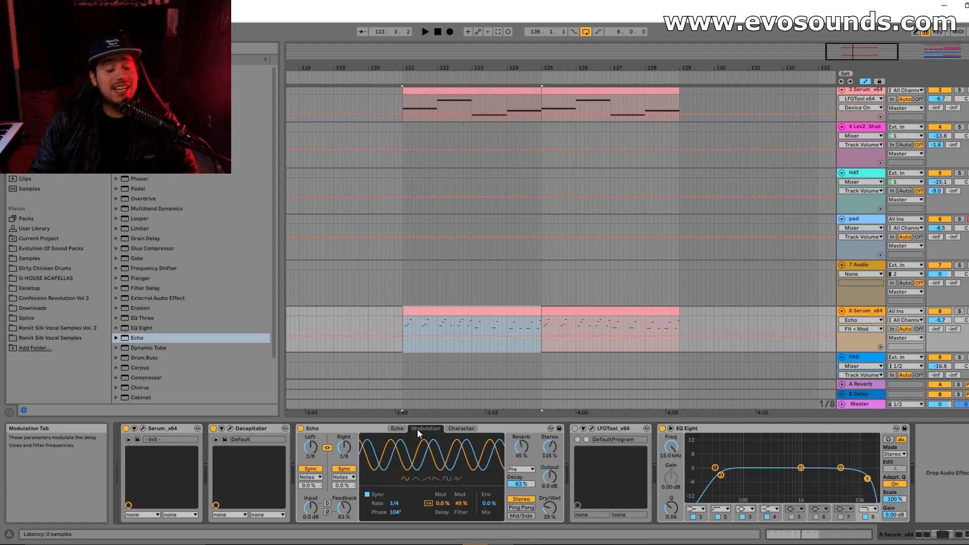
mouse_move(396, 512)
left_mouse_down()
mouse_move(396, 535)
mouse_move(395, 515)
left_mouse_up()
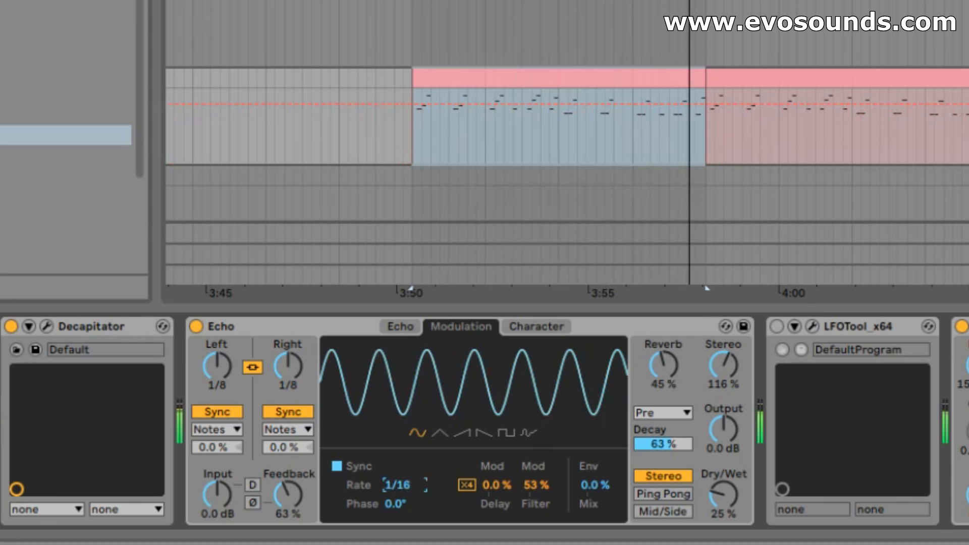
Step: Raise Echo's Dry/Wet to 42 % and switch the channel mode to Ping Pong
left_click_drag(550, 509, 551, 502)
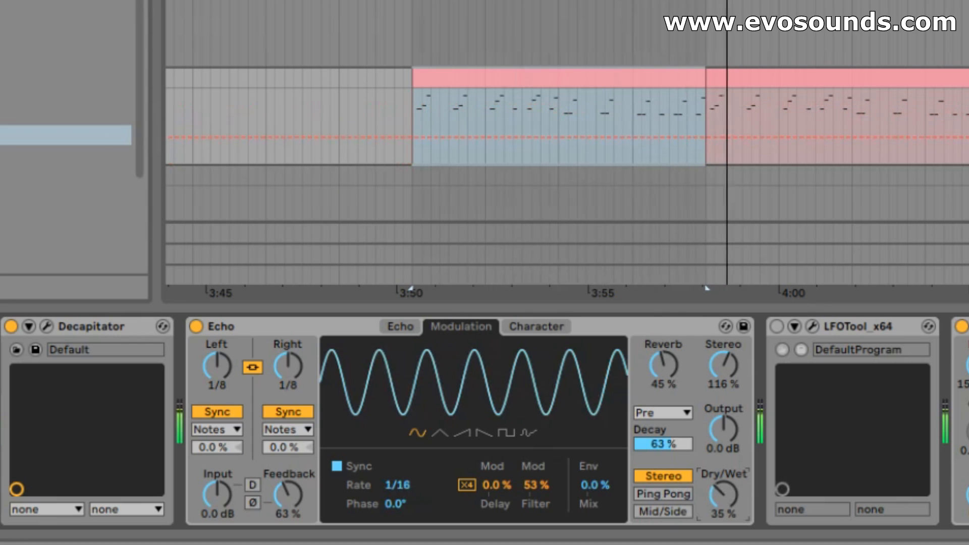
left_click_drag(723, 495, 723, 488)
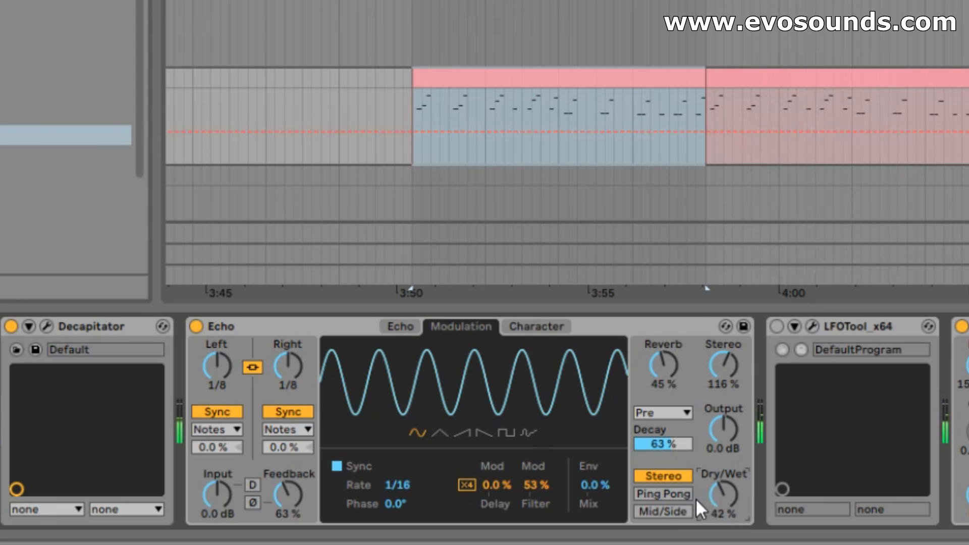
left_click(677, 495)
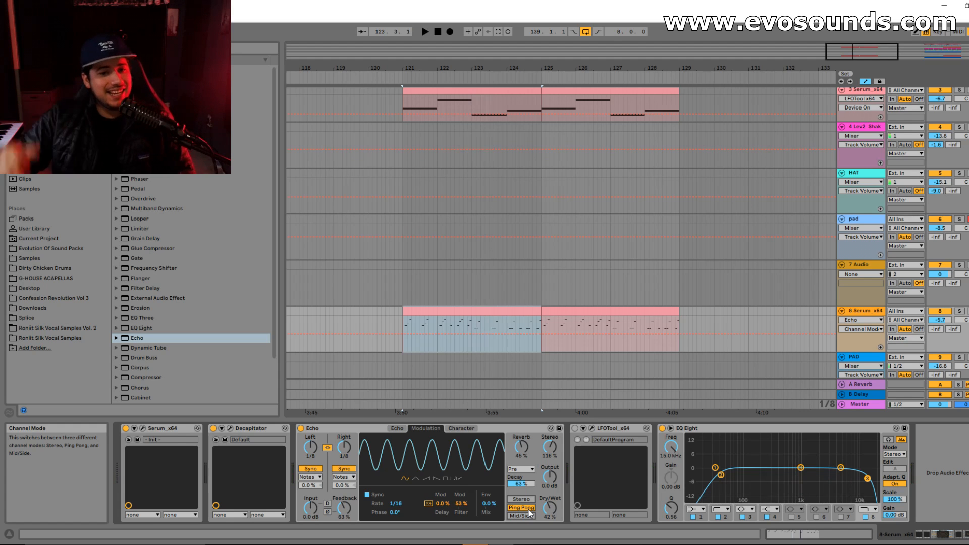
Step: Audition the filter modulation with the sawtooth down waveform
left_click(435, 478)
key("space")
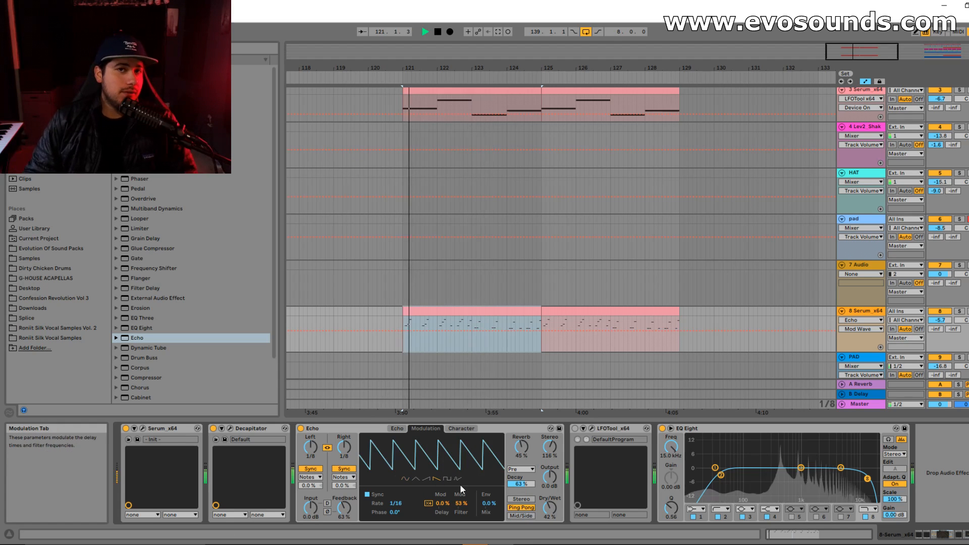
key("space")
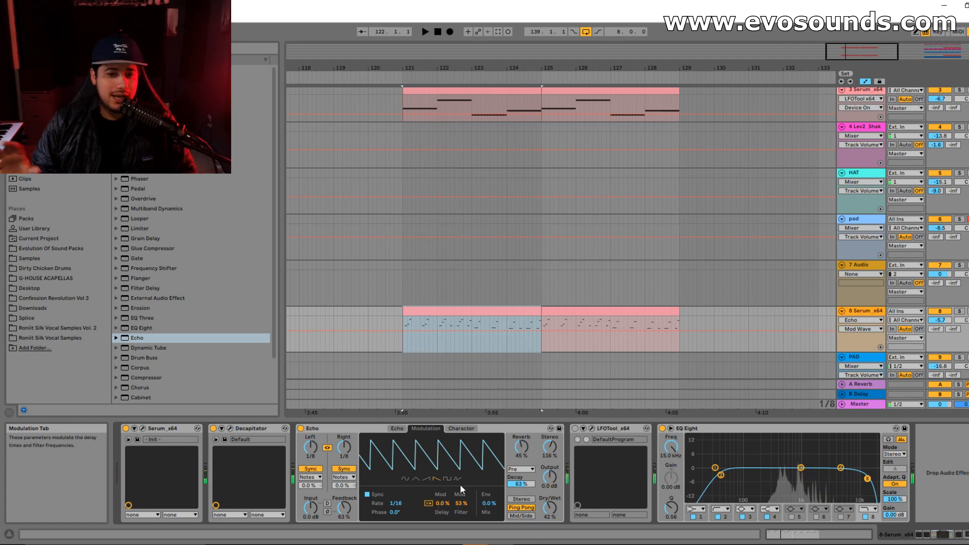
Step: Step through Echo's modulation waveforms and audition the noise waveform
left_click(408, 478)
left_click(425, 479)
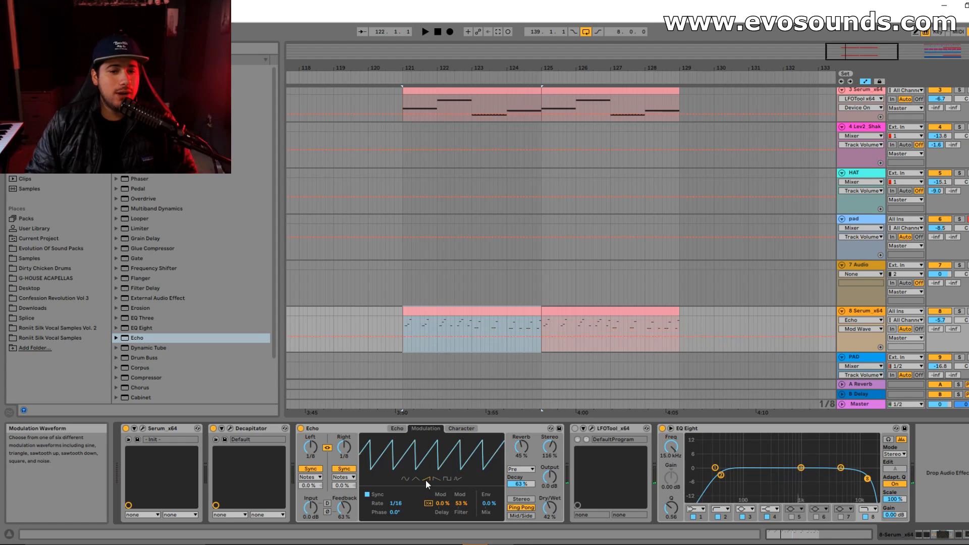
left_click(434, 479)
left_click(446, 479)
left_click(455, 480)
key("space")
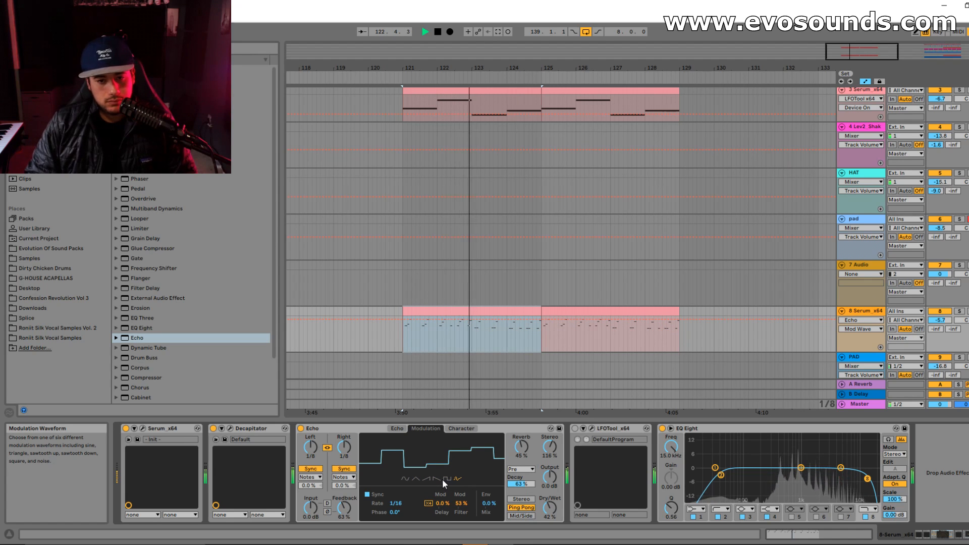
Step: Audition Echo at 100 % Dry/Wet, and bring the mix down to 33 %
left_click_drag(551, 510, 551, 474)
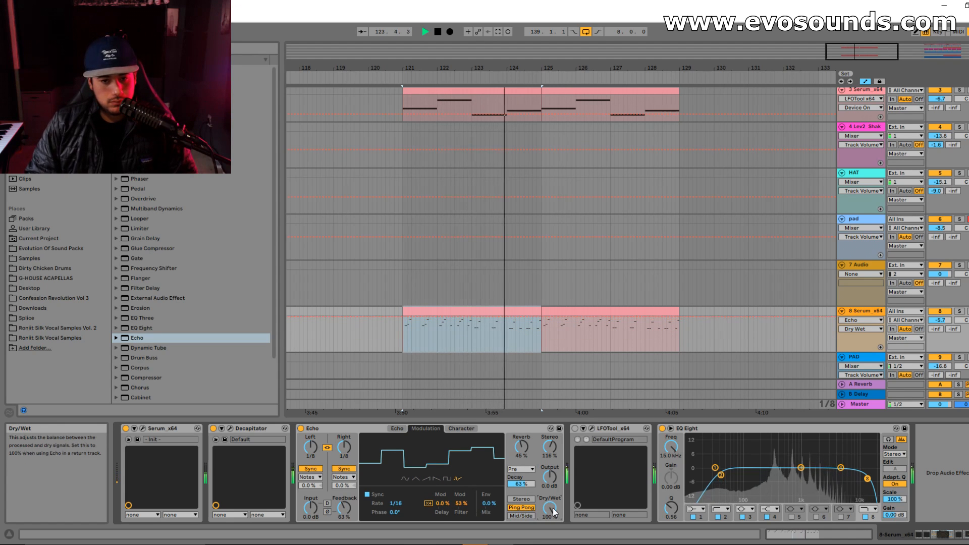
key("space")
mouse_move(554, 512)
left_mouse_down()
mouse_move(554, 542)
mouse_move(551, 513)
left_mouse_up()
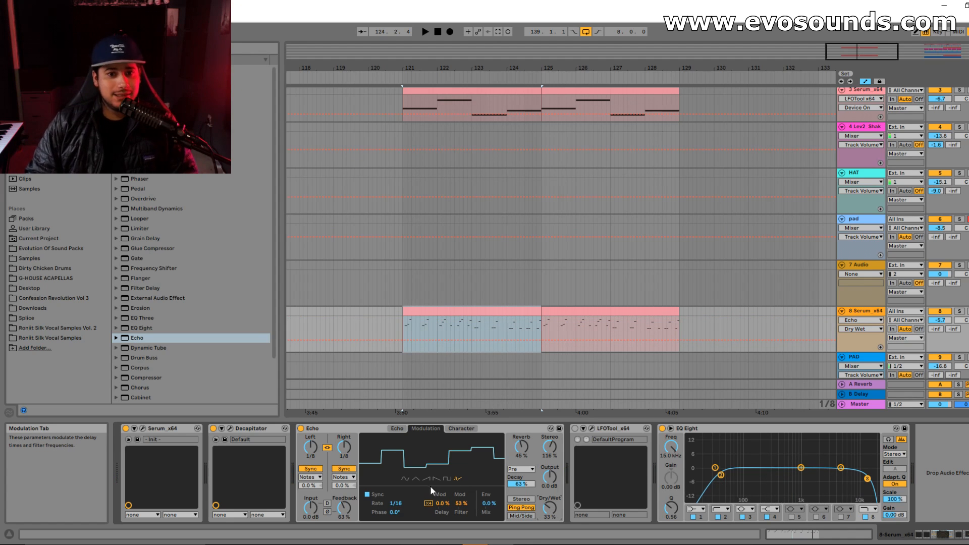
Step: Switch the modulation waveform to sine, and set filter modulation to 80 % and Env Mix to 100 %
left_click(404, 478)
left_click_drag(461, 503, 461, 490)
left_click(489, 503)
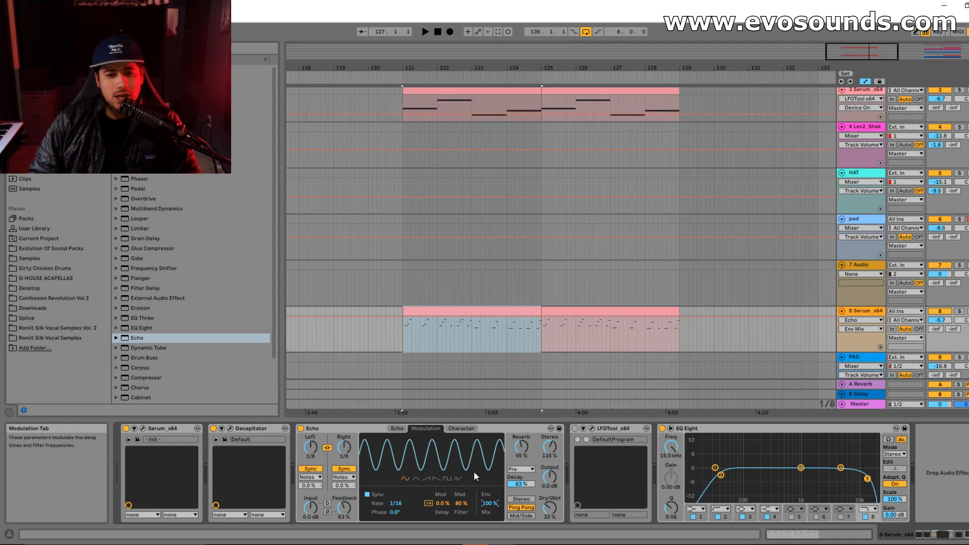
Step: Review Echo's filter, modulation and character settings, ending on the modulation settings
left_click(452, 428)
left_click(439, 428)
left_click(399, 428)
left_click(434, 429)
left_click(452, 429)
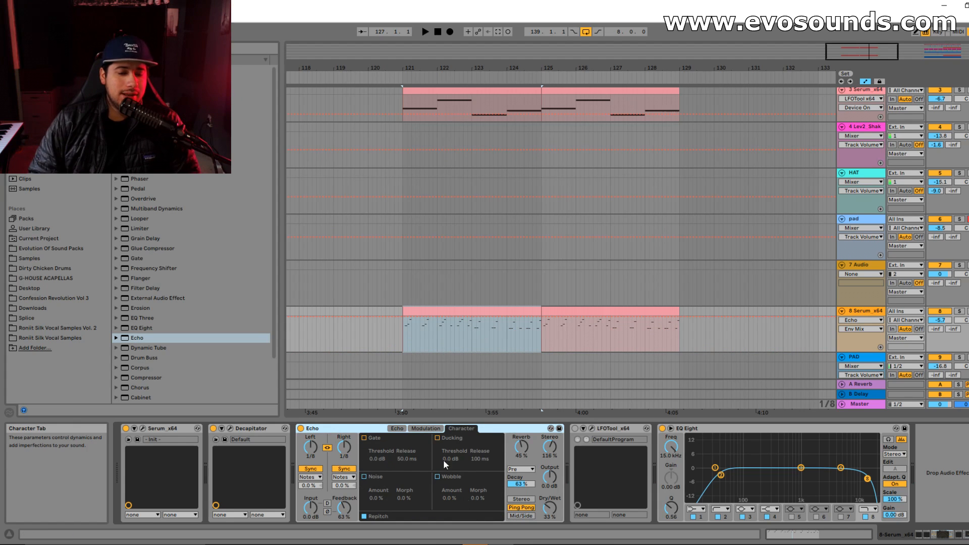
left_click(426, 428)
Step: Audition the modulation with Sync switched off and on again, and set Env Mix to 0 % and filter modulation to 23 %
key("space")
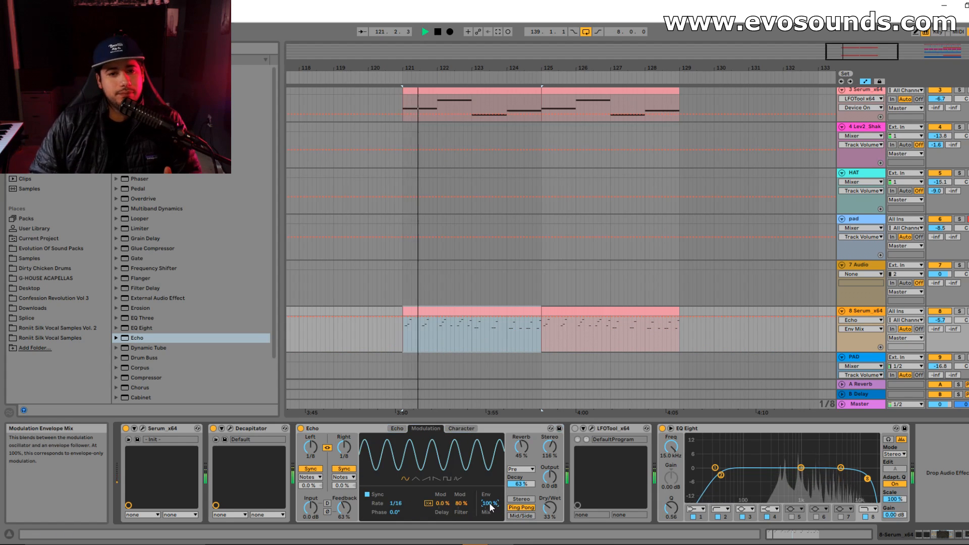
left_click(367, 494)
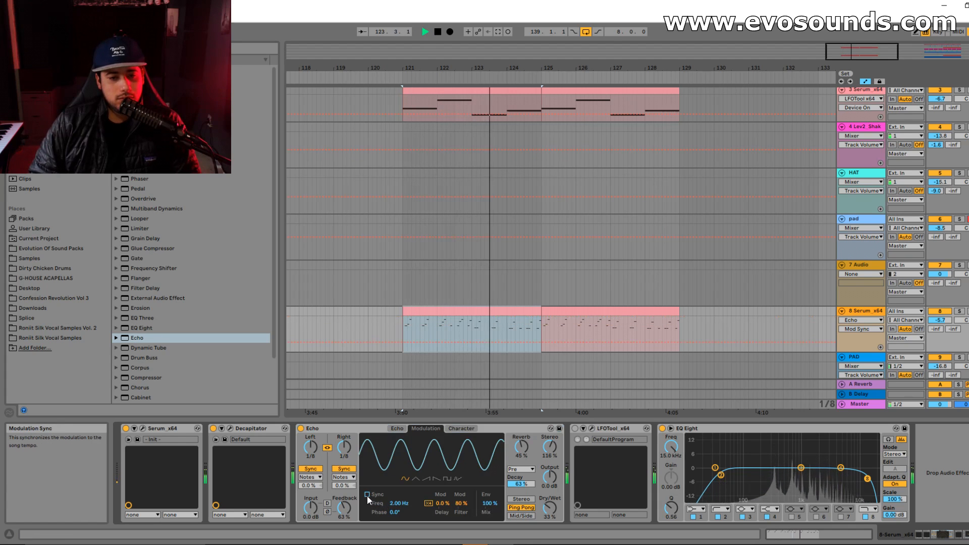
left_click(489, 503)
key("Delete")
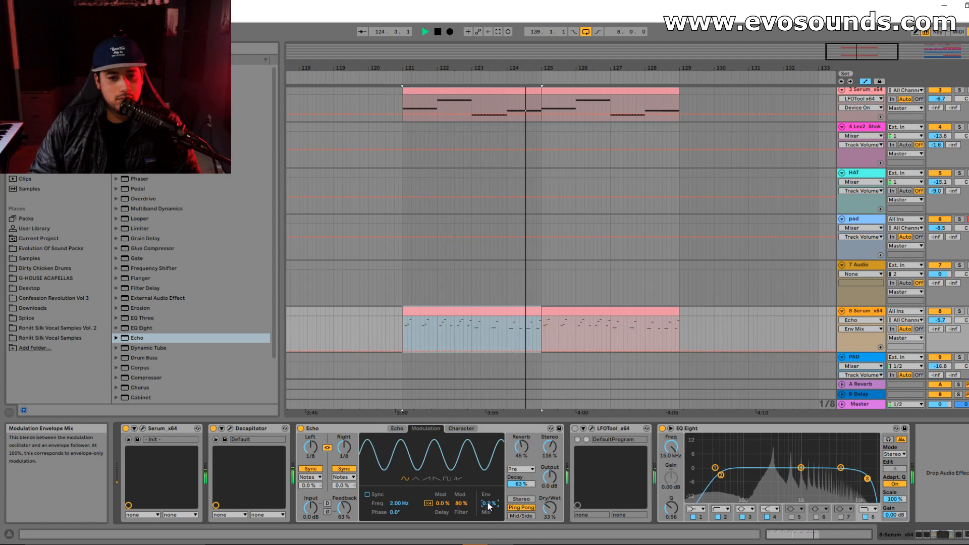
left_click(367, 494)
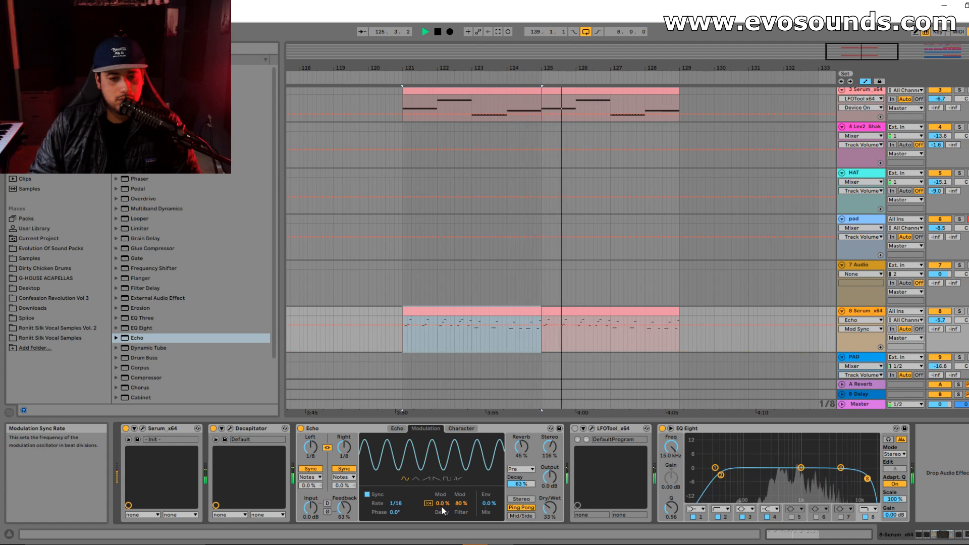
left_click_drag(461, 503, 461, 525)
left_click(489, 503)
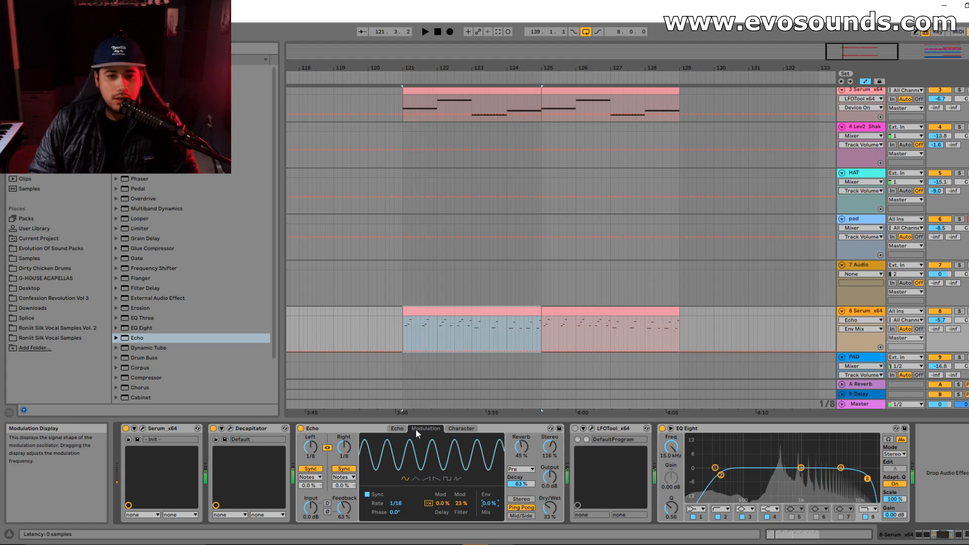
Step: Enable the Gate in Echo's character settings, set its threshold to -7.5 dB, and audition the result
left_click(459, 428)
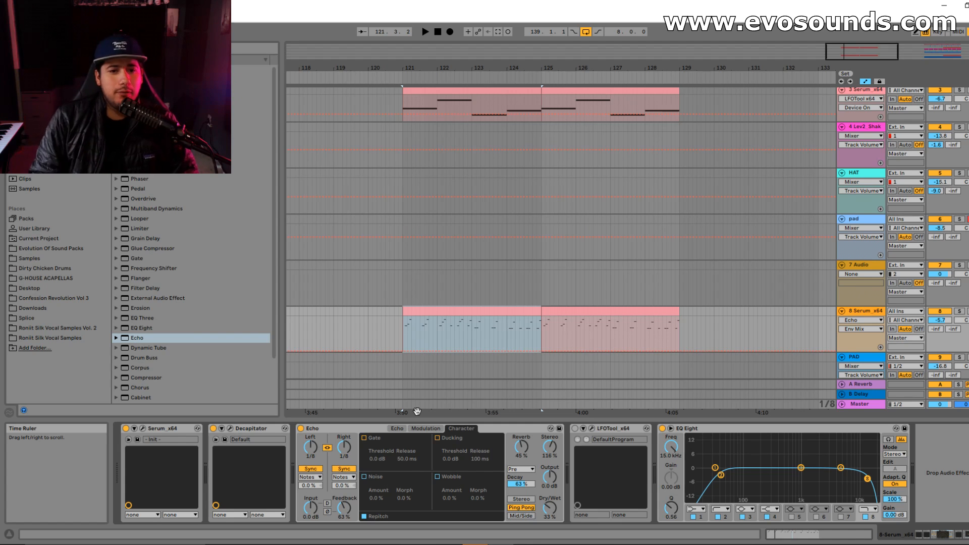
left_click(363, 438)
left_click_drag(374, 459, 374, 460)
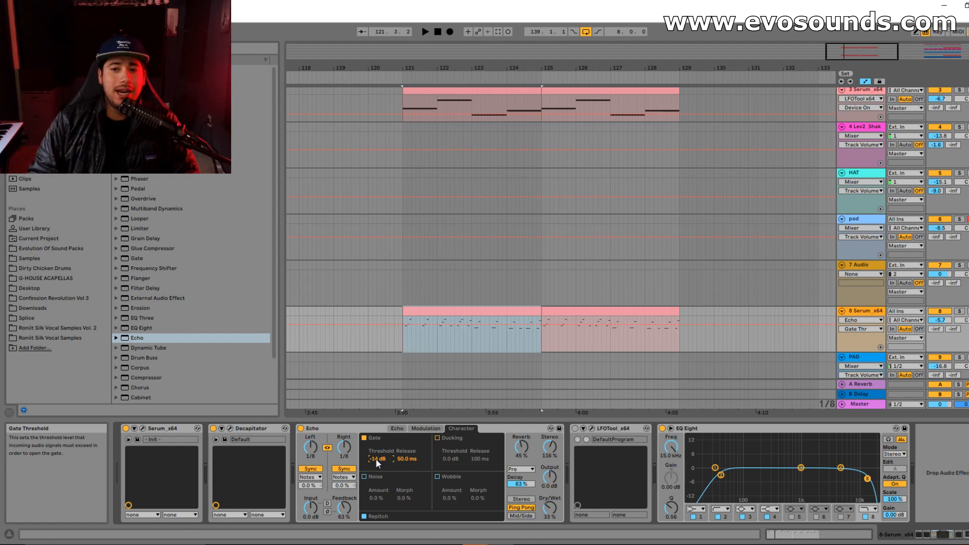
key("space")
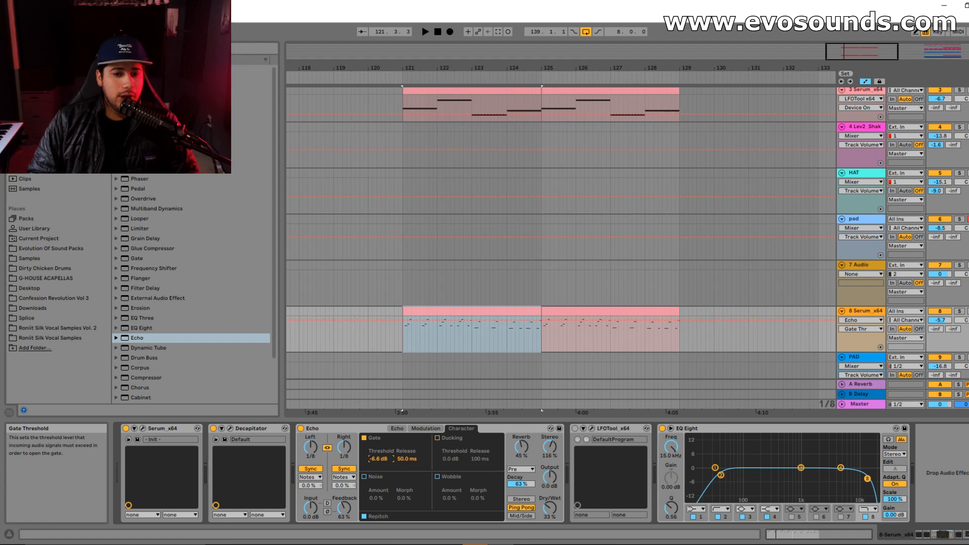
key("space")
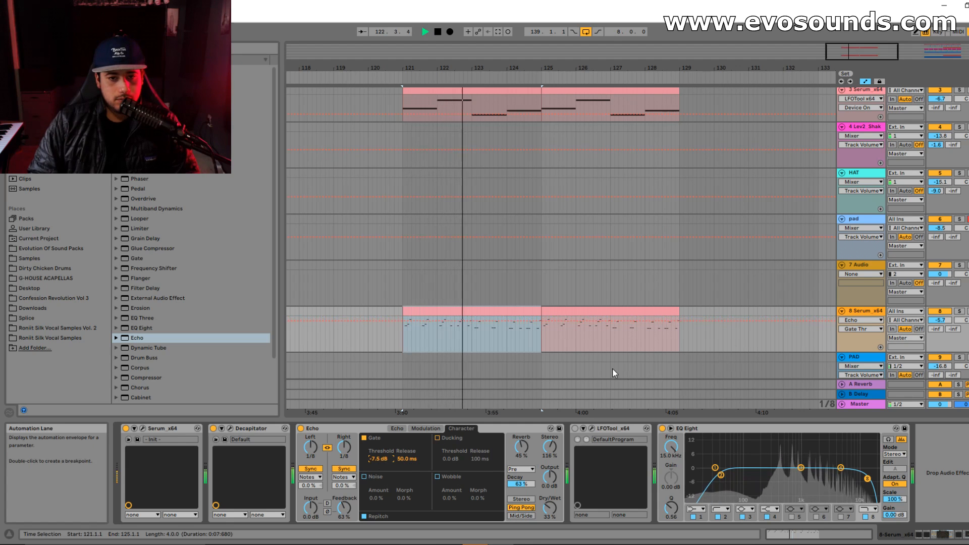
key("space")
Step: Open the Serum plug-in window on the lead track
left_click(142, 428)
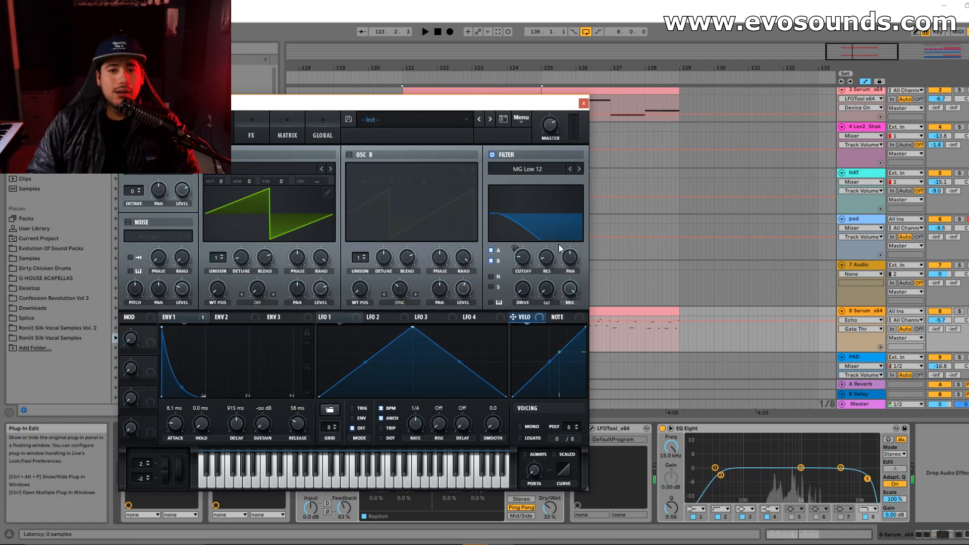
Step: Remove all modulators from oscillator A's level in Serum and close the plug-in window
left_click_drag(312, 278, 313, 289)
right_click(317, 285)
left_click(353, 305)
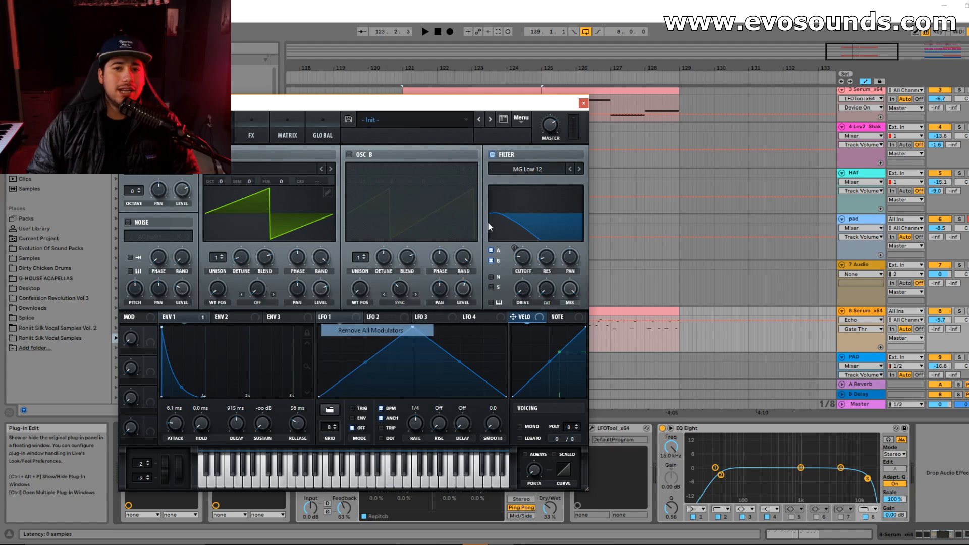
left_click(583, 103)
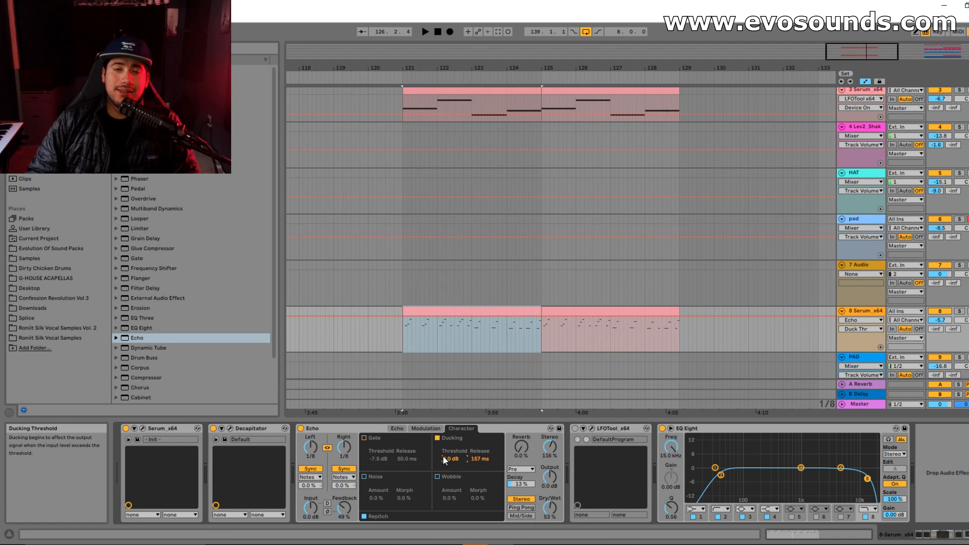
Step: Set Echo's feedback to 95 %, and set the Ducking threshold to -60 dB with a 120 ms release
left_click_drag(345, 507, 344, 506)
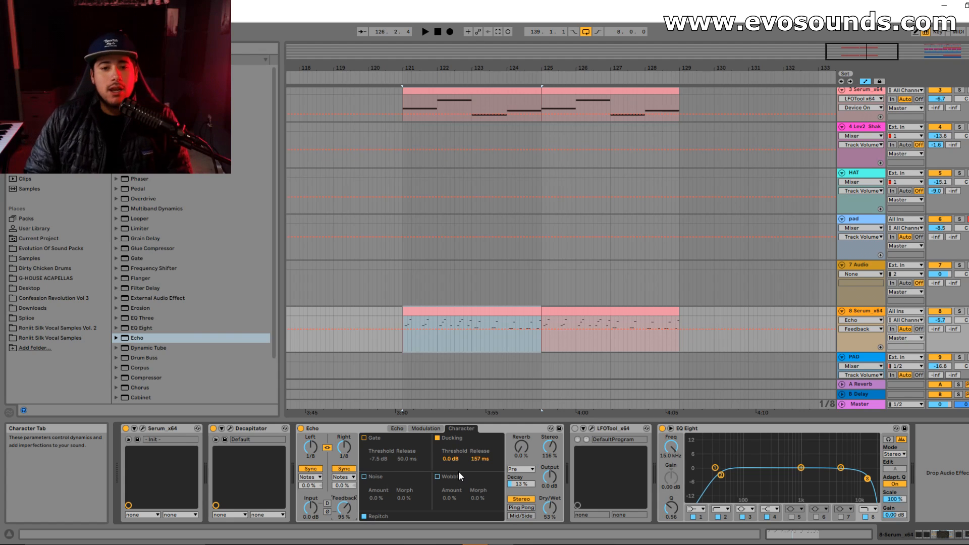
left_click_drag(455, 461, 455, 472)
left_click(336, 433)
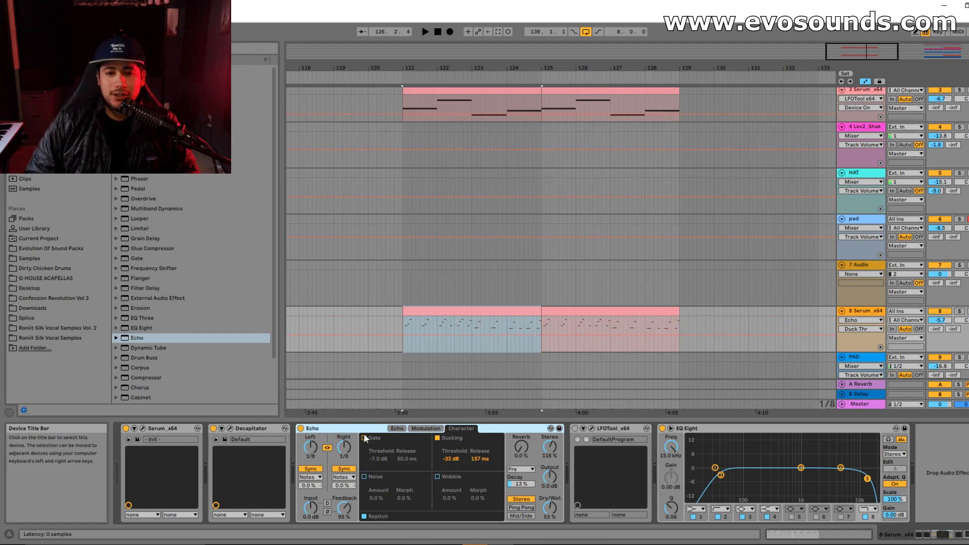
left_click_drag(452, 459, 449, 455)
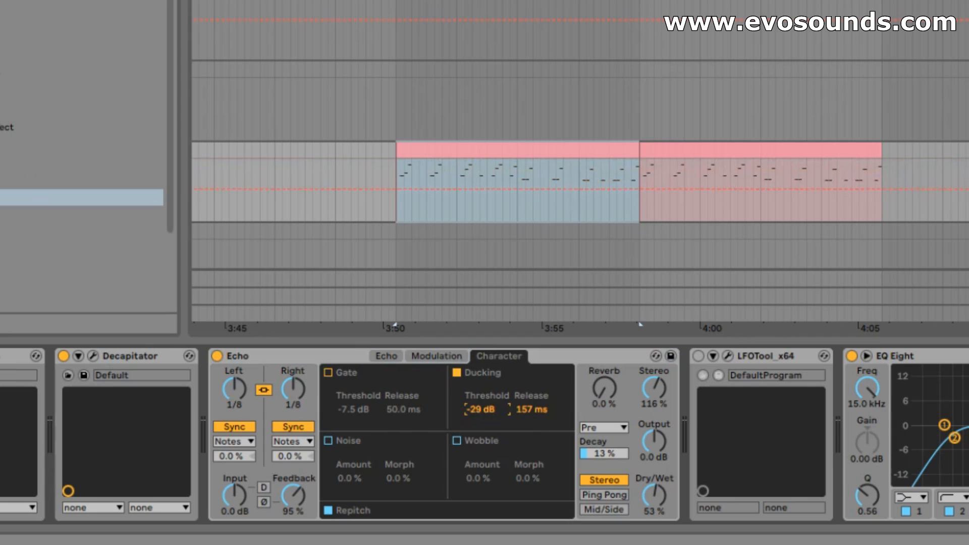
left_click_drag(479, 410, 479, 418)
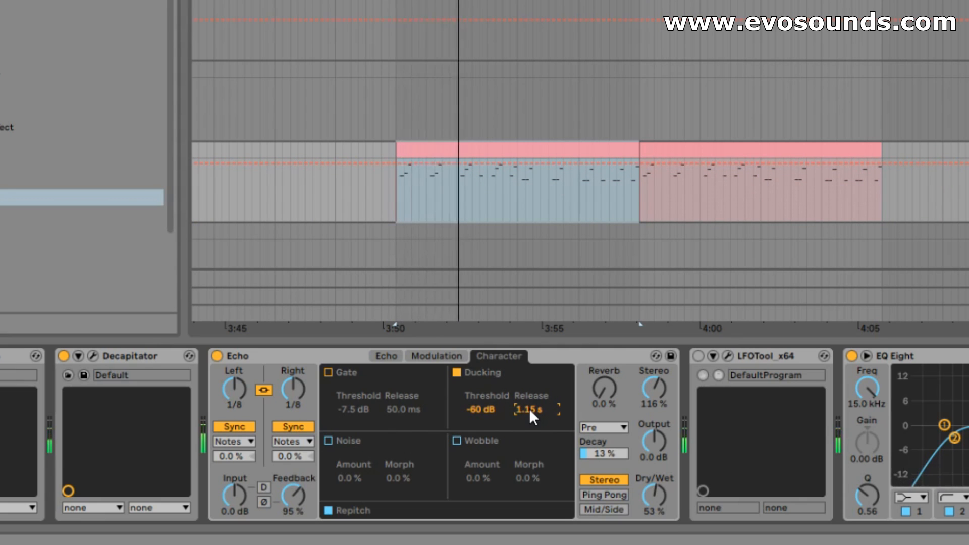
left_click_drag(529, 408, 528, 434)
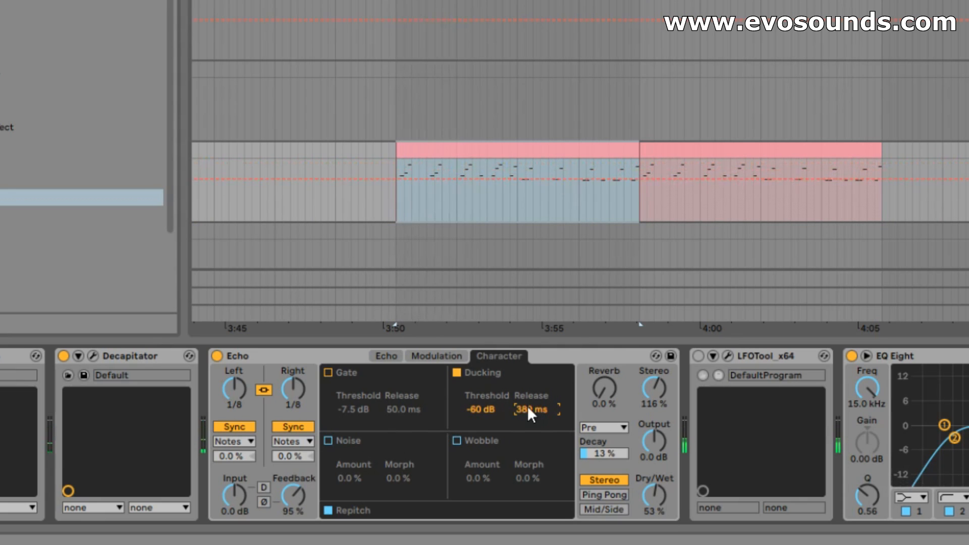
mouse_move(529, 410)
left_mouse_down()
mouse_move(531, 439)
mouse_move(530, 407)
left_mouse_up()
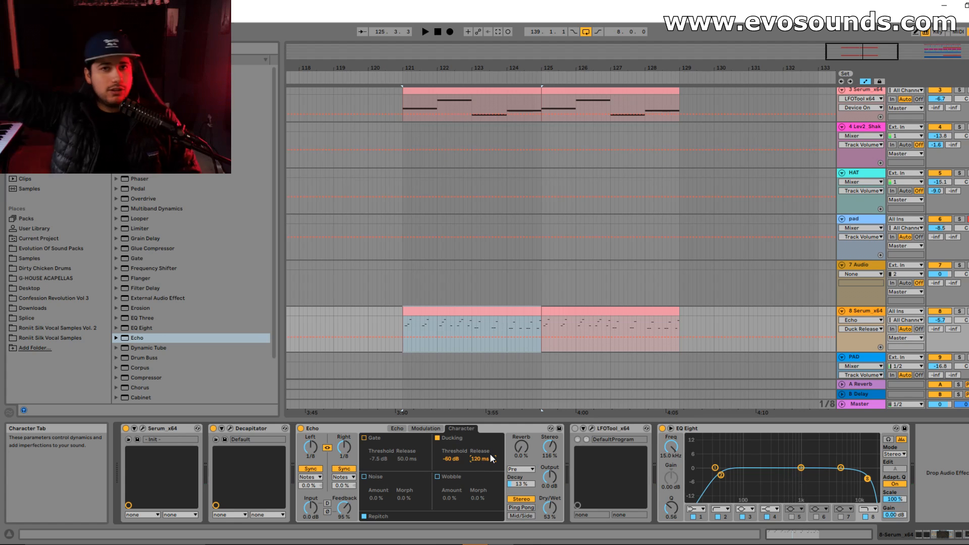
Step: Audition Echo with reverb at 83 % in the Feedback position, decay 34 %, feedback 56 % and Ducking release 157 ms
left_click_drag(521, 447, 522, 444)
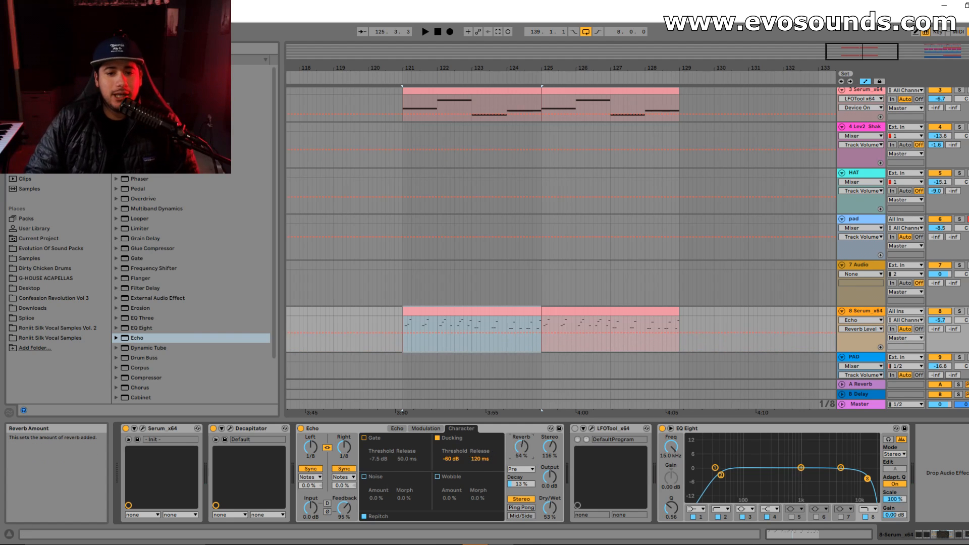
left_click(517, 474)
left_click(526, 486)
left_click_drag(343, 507, 343, 530)
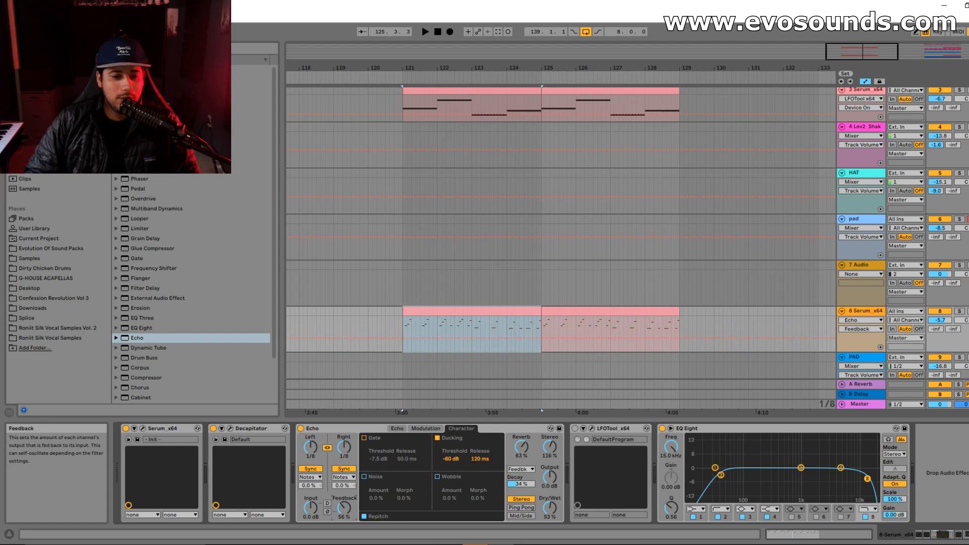
key("space")
left_click_drag(522, 448, 522, 436)
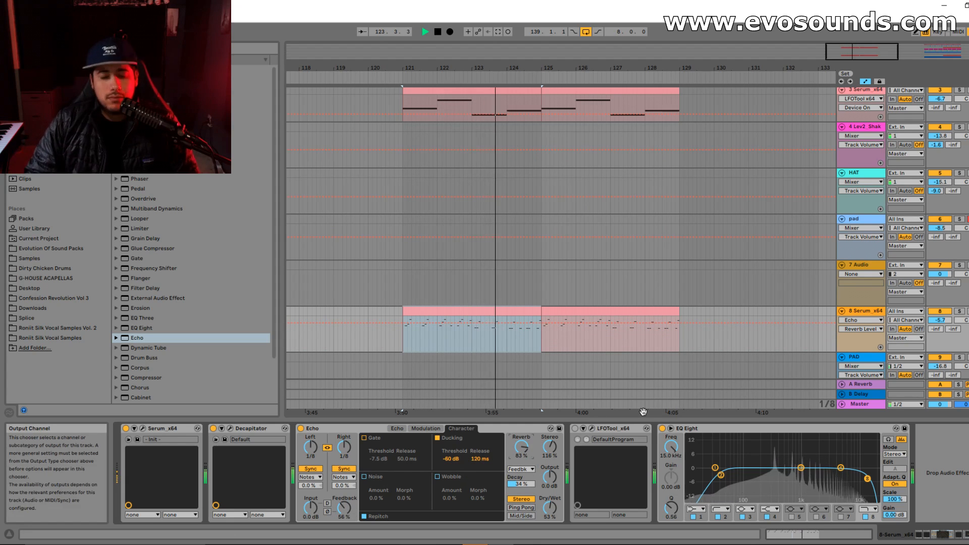
left_click_drag(480, 459, 479, 446)
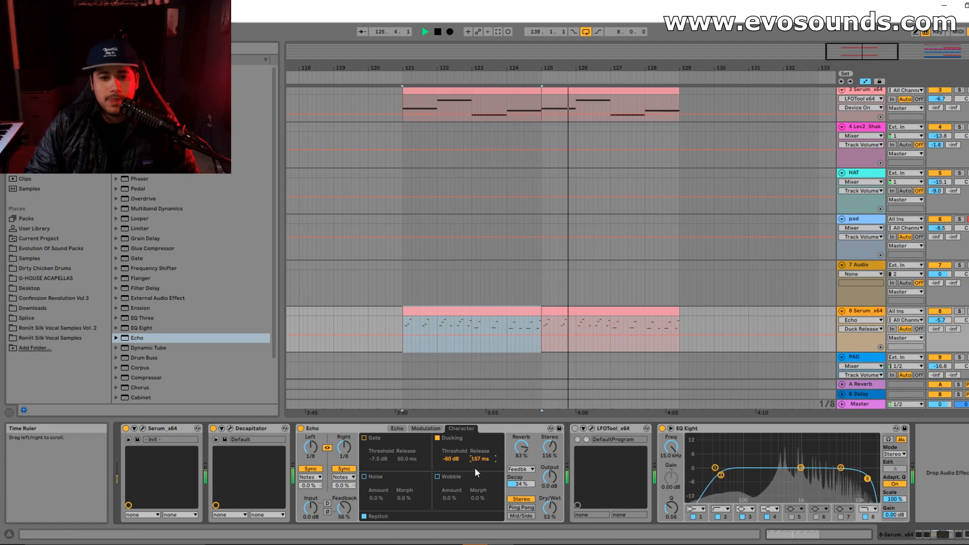
Step: Widen Echo's filter to HP 22.8 Hz and LP 20.0 kHz, and audition it with reverb at 76 %
left_click(397, 428)
key("space")
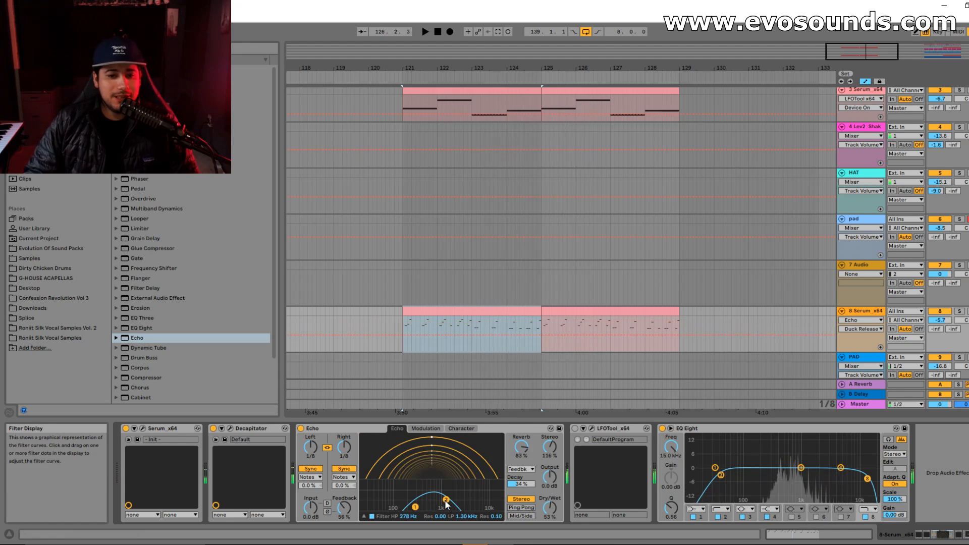
left_click_drag(459, 507, 365, 502)
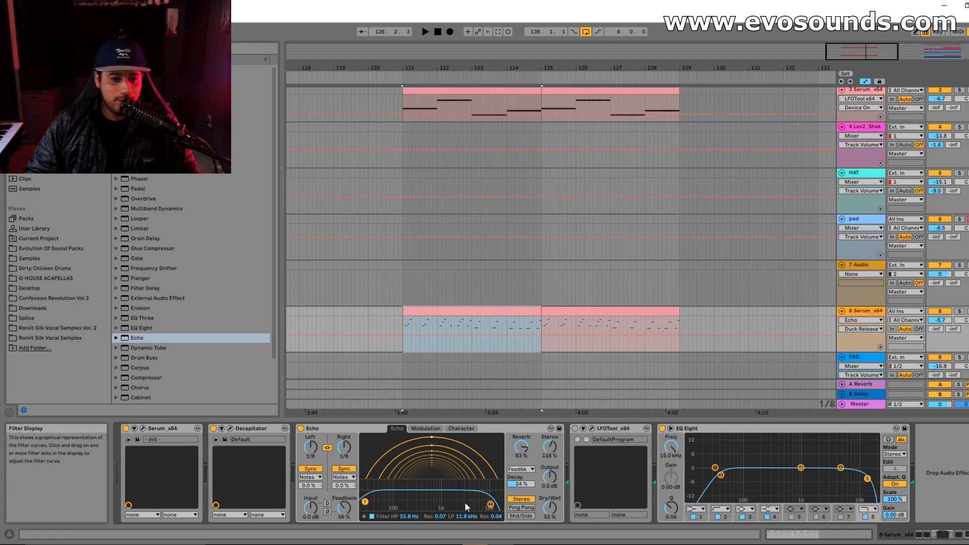
key("space")
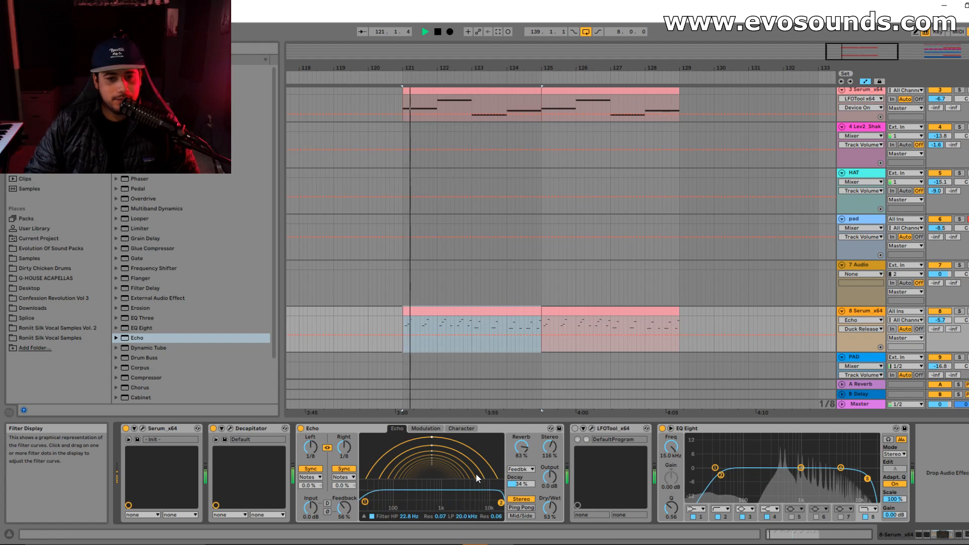
left_click_drag(519, 449, 520, 453)
left_click(437, 429)
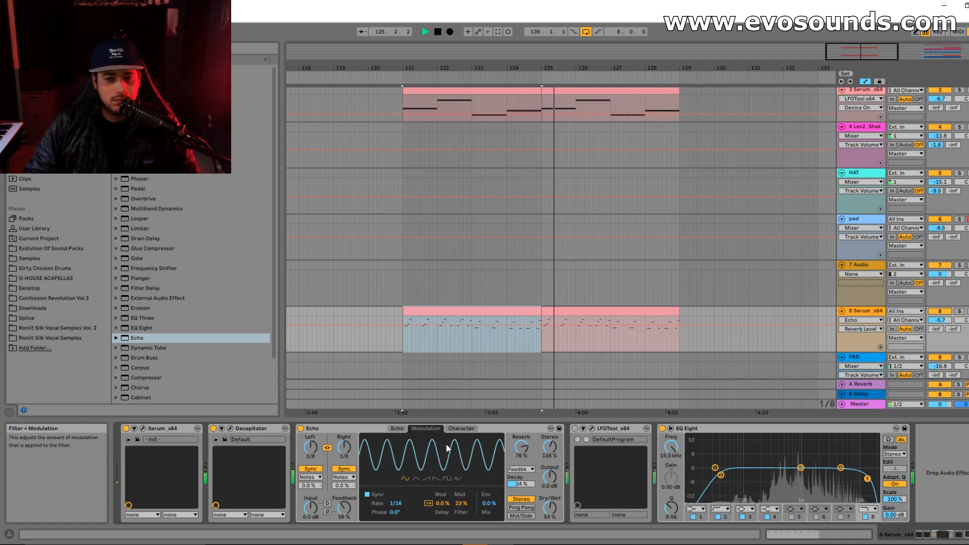
left_click(397, 428)
key("space")
Step: Set Echo's reverb to 0.0 % with 4.7 % decay in the Pre position, and set feedback to 42 %
left_click_drag(519, 485, 518, 497)
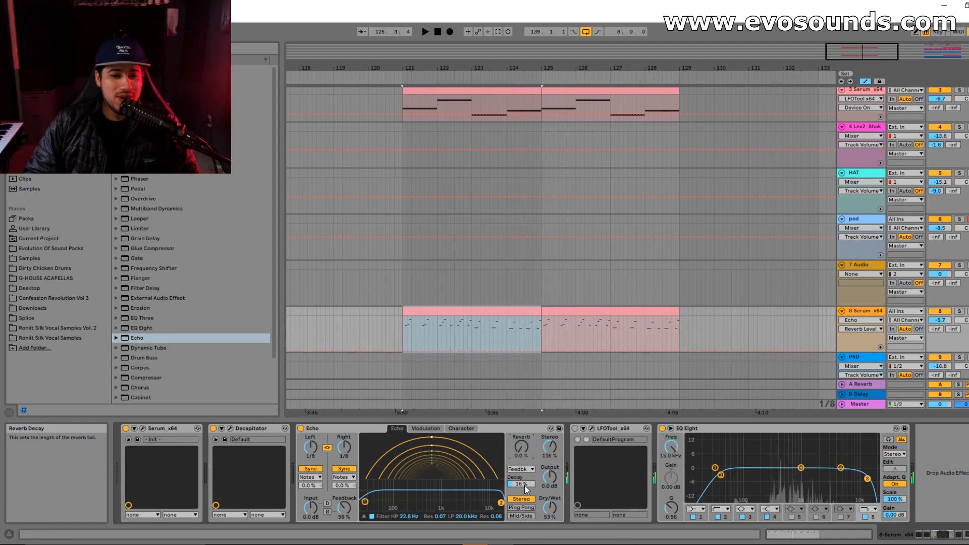
left_click_drag(345, 507, 344, 527)
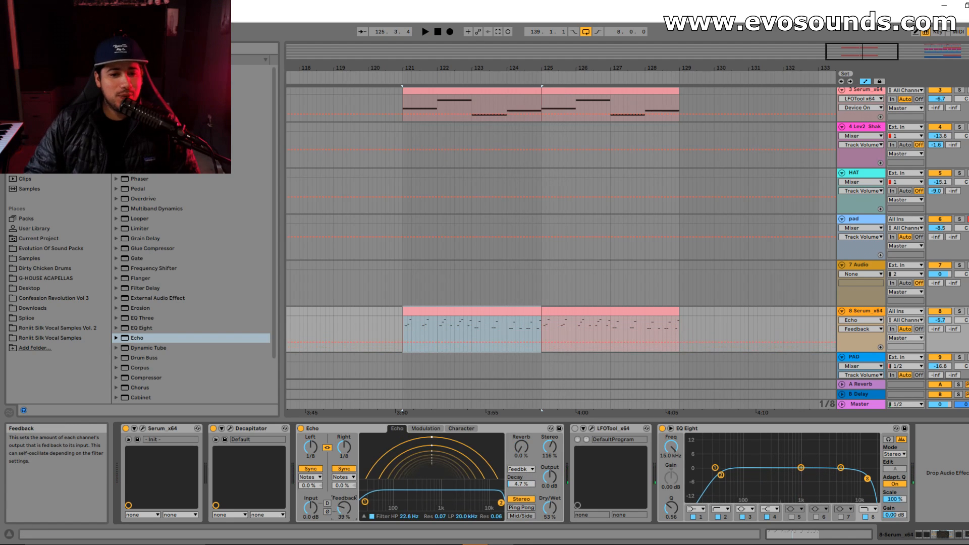
left_click(521, 469)
left_click(526, 479)
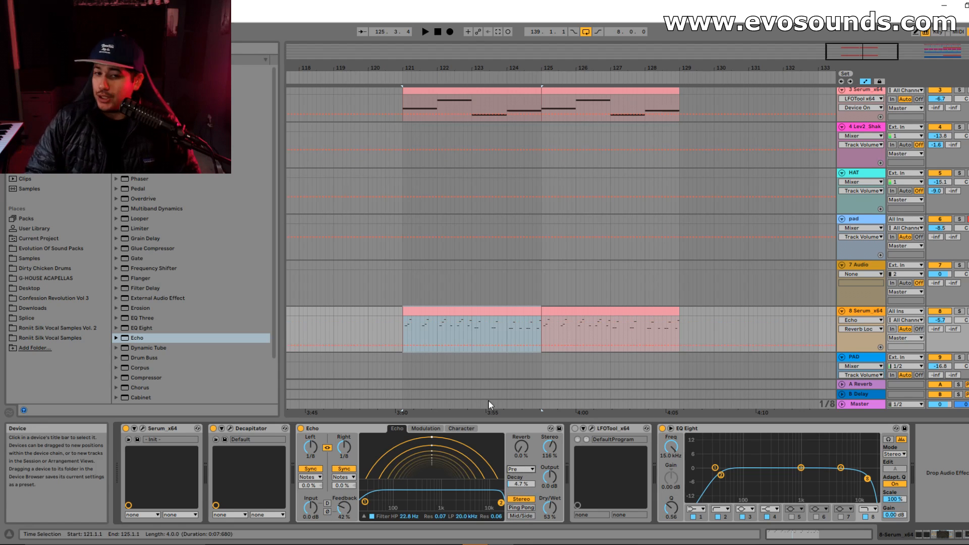
Step: Switch Echo to Ping Pong mode, disable Ducking in the character settings, and start playback
left_click(431, 430)
left_click(462, 428)
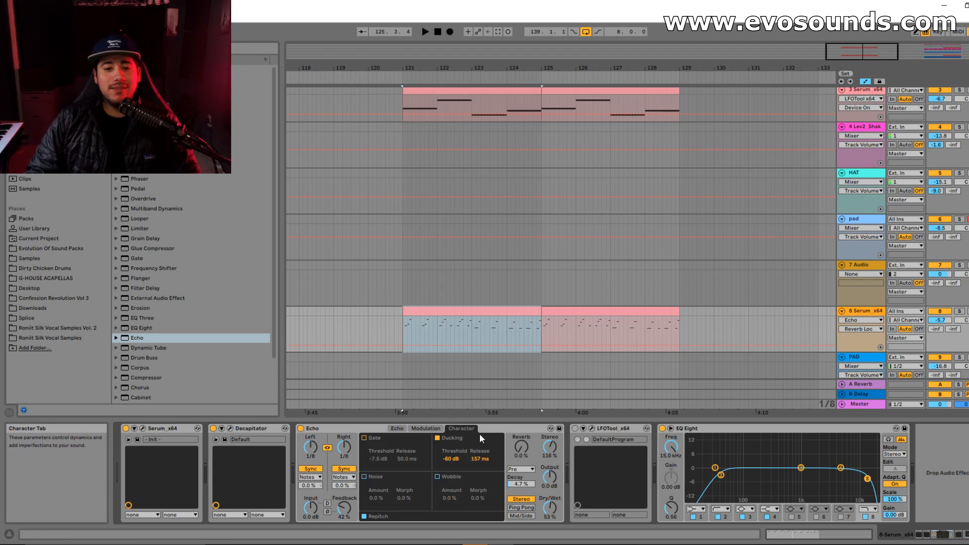
left_click(534, 506)
left_click(438, 437)
key("space")
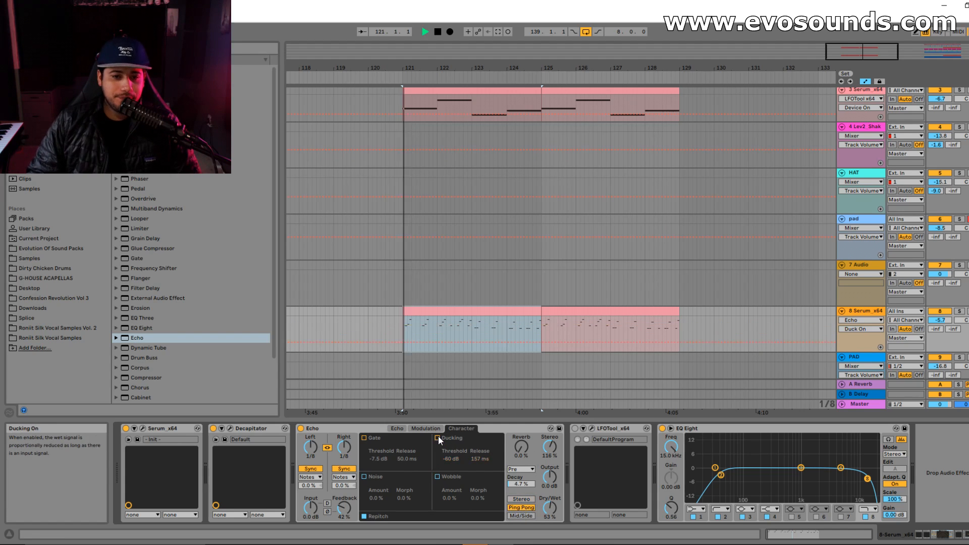
Step: Set Echo's Dry/Wet to 21 % and feedback to 31 % during playback, and stop the loop
left_click_drag(549, 507, 549, 529)
left_click_drag(358, 505, 358, 520)
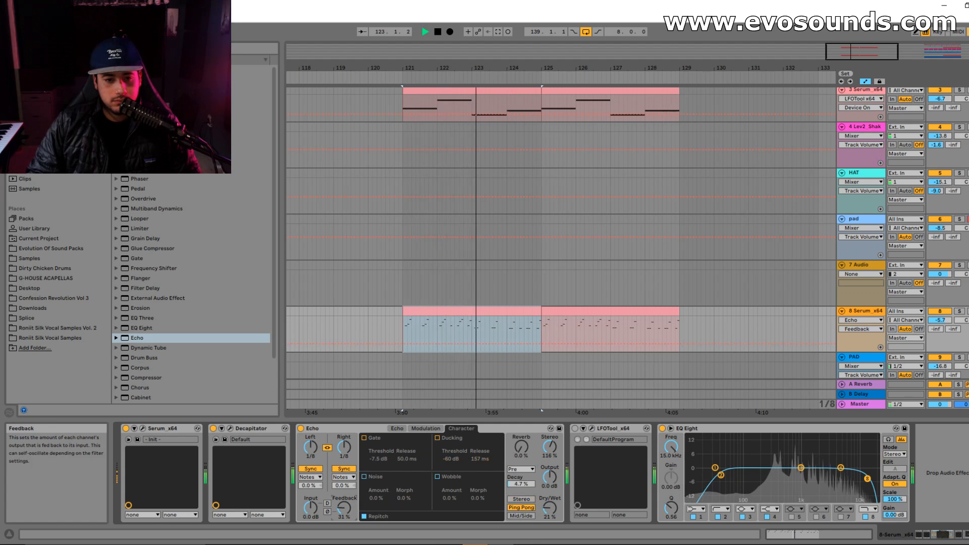
key("space")
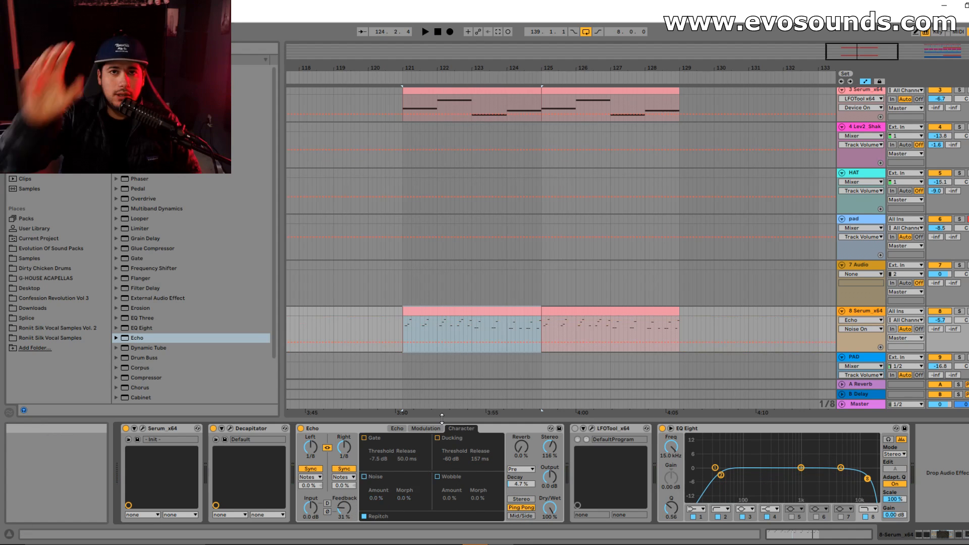
Step: Enable Noise in Echo's character settings, demonstrate its Amount at 50 % and its Morph, and switch Noise off
left_click(377, 475)
left_click(371, 477)
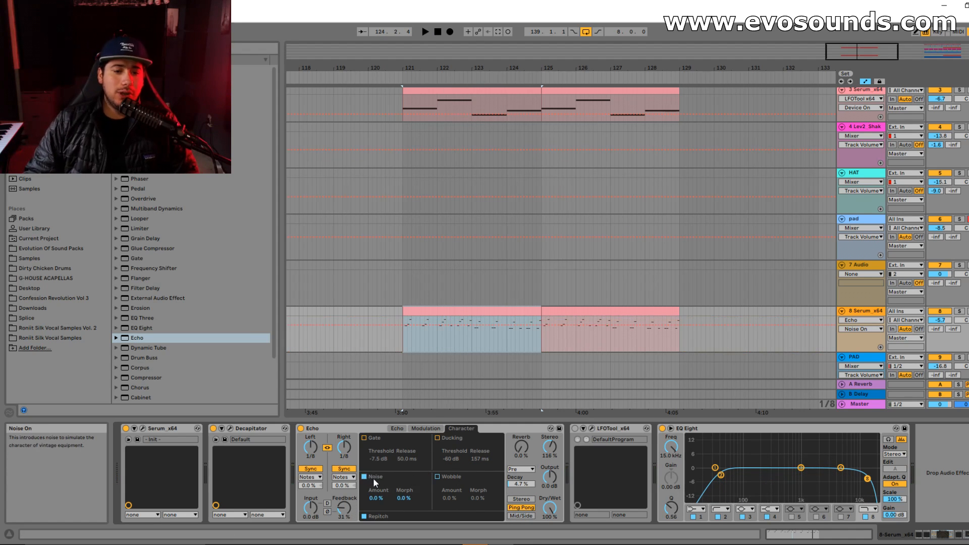
left_click_drag(376, 498, 376, 494)
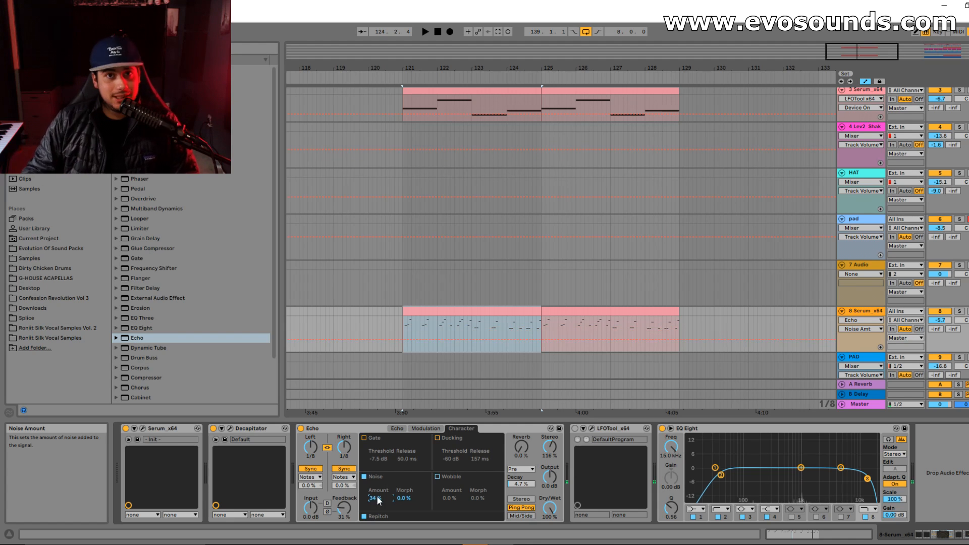
mouse_move(398, 503)
left_mouse_down()
mouse_move(399, 490)
mouse_move(375, 491)
mouse_move(399, 487)
mouse_move(399, 472)
mouse_move(403, 520)
left_mouse_up()
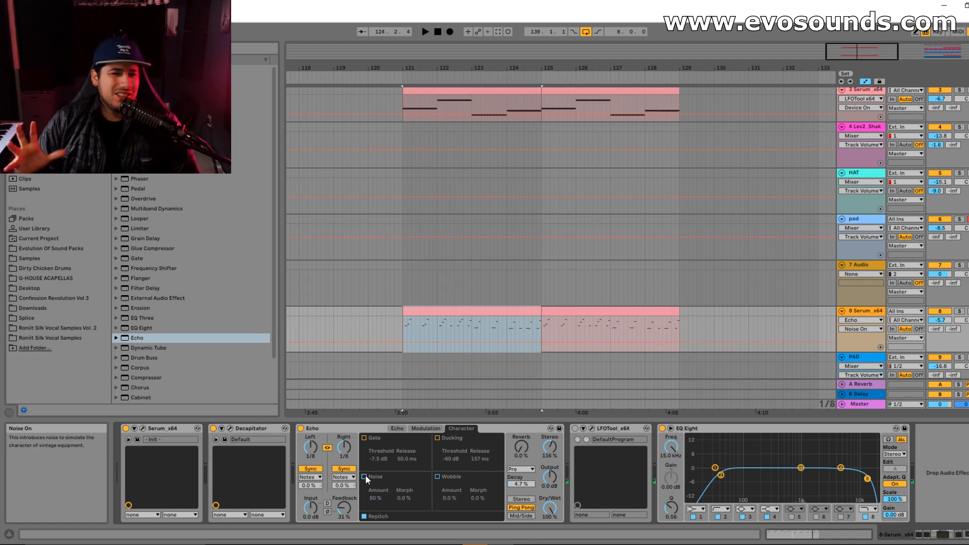
Step: Enable Wobble in Echo's character settings and set the filter and delay modulation amounts to 0.0 %
left_click(448, 480)
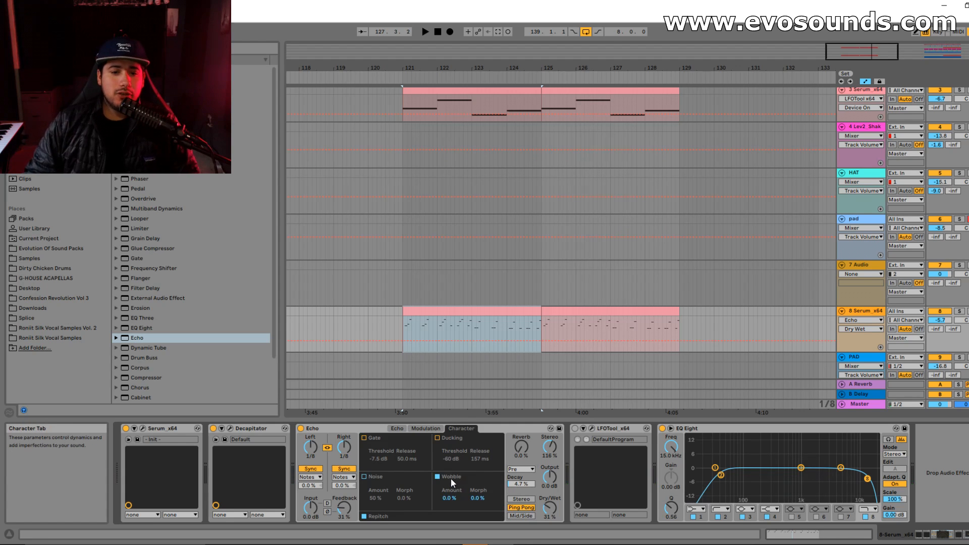
left_click(425, 428)
left_click(463, 503)
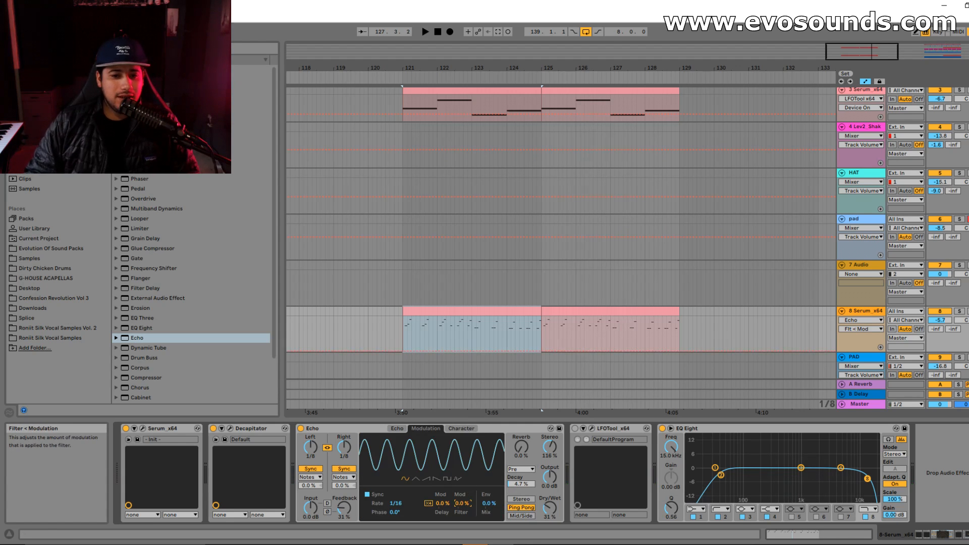
left_click(443, 503)
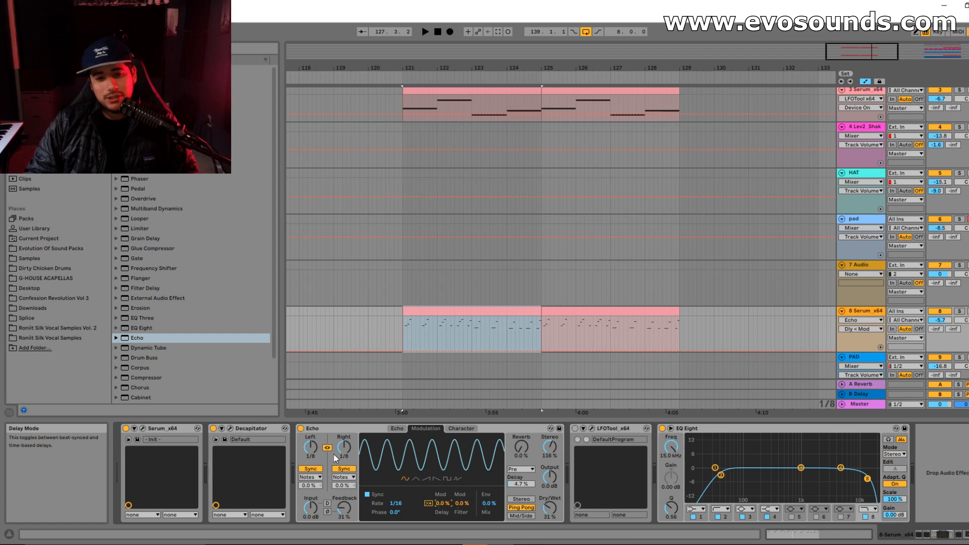
Step: Audition Wobble in the character settings while adjusting its Amount from 30 % to 19 %
left_click(461, 428)
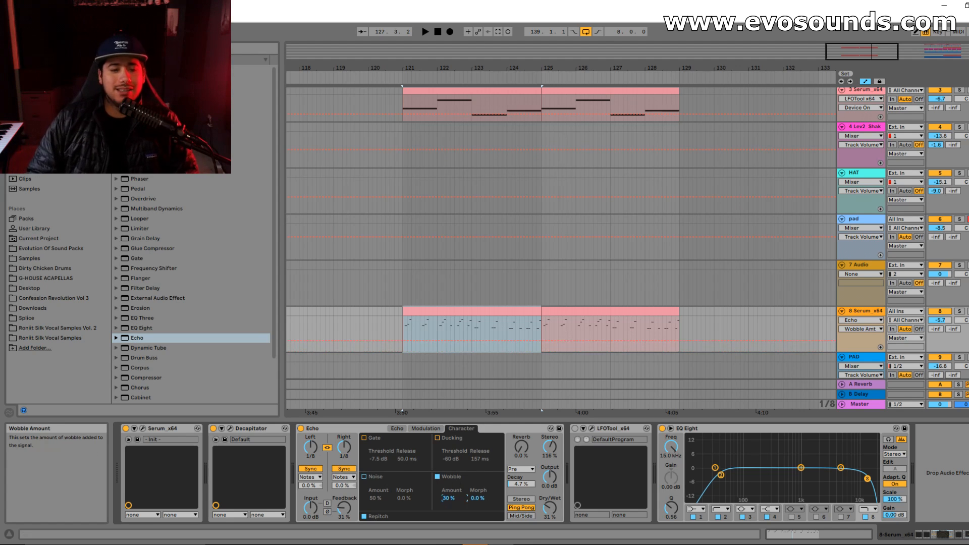
key("space")
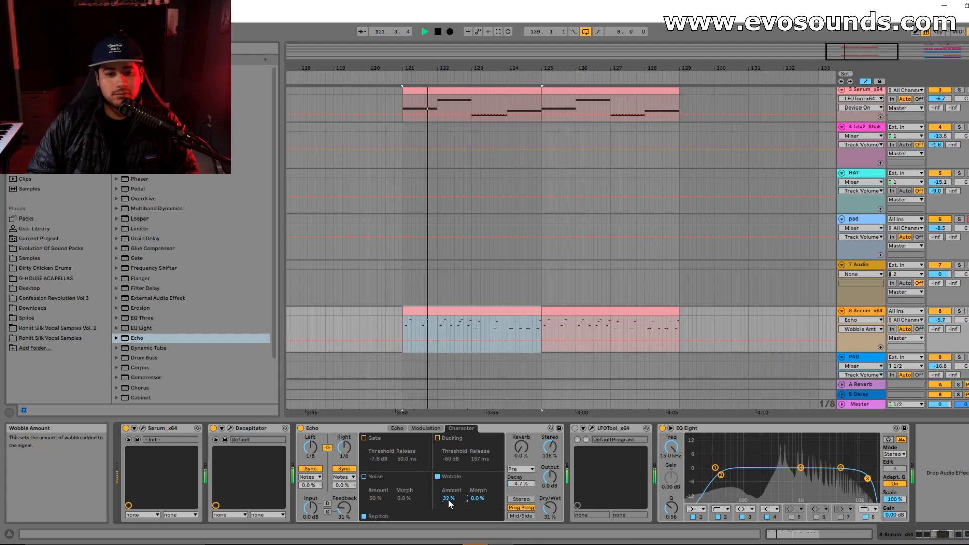
left_click_drag(447, 499, 477, 454)
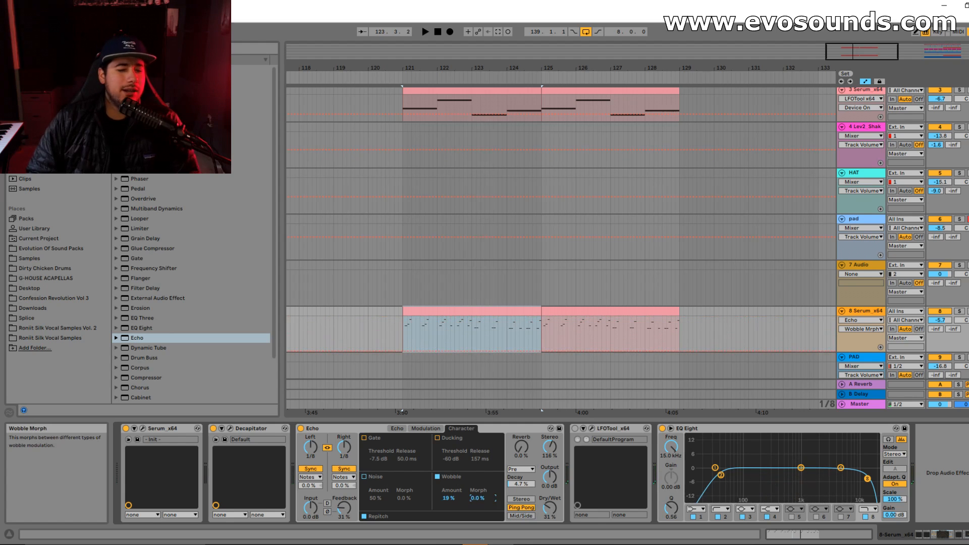
Step: Audition Wobble with Morph at 100 % and 36 %, and set its Amount to 42 %
left_click_drag(477, 498, 477, 454)
key("space")
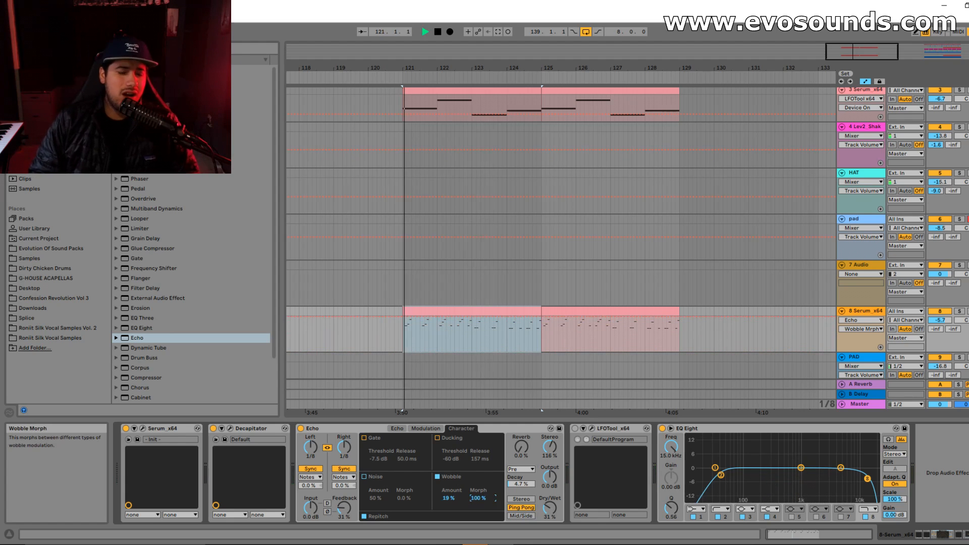
left_click_drag(476, 498, 477, 534)
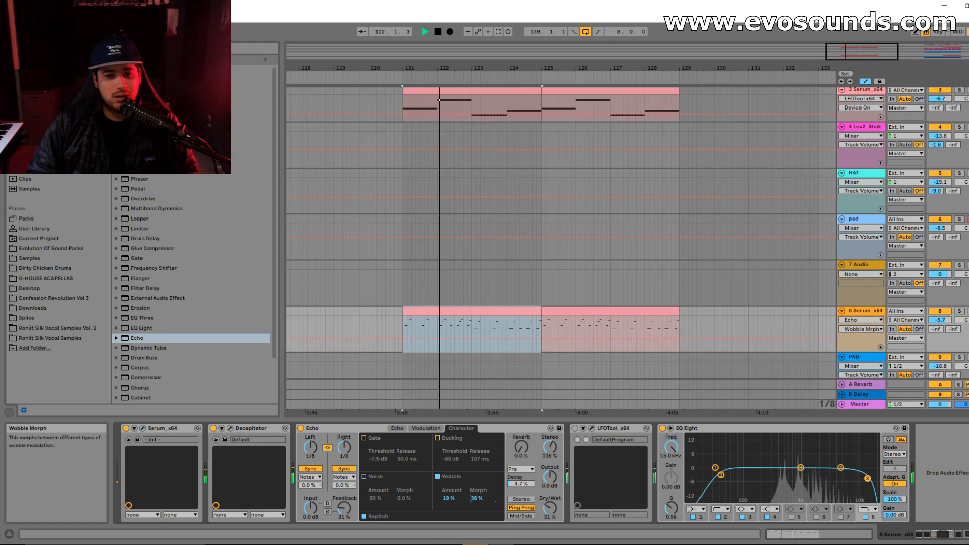
left_click_drag(477, 498, 477, 457)
left_click_drag(449, 498, 470, 540)
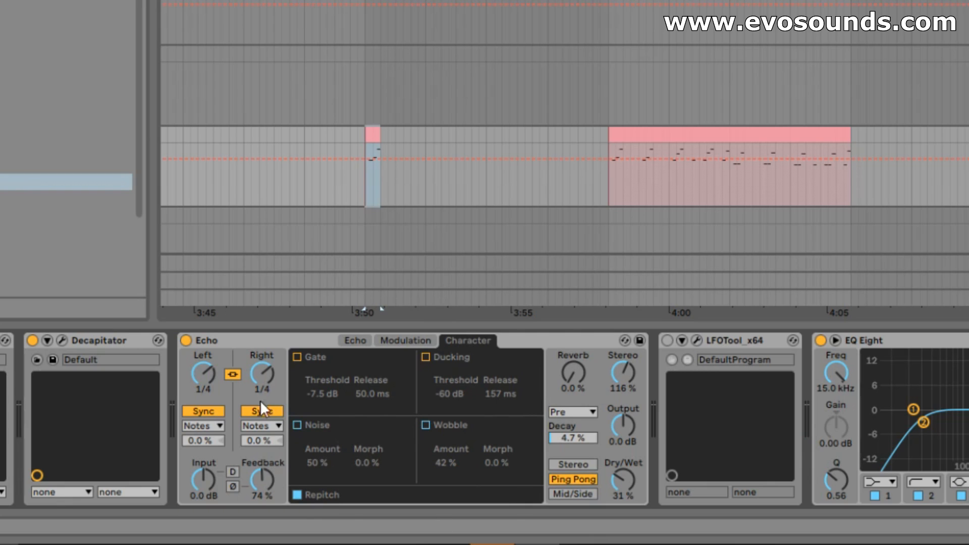
Step: Audition Echo with Repitch on while changing the linked delay time, including a division of 1
left_click(266, 373)
left_click_drag(266, 373, 266, 398)
key("space")
left_click_drag(264, 376, 265, 388)
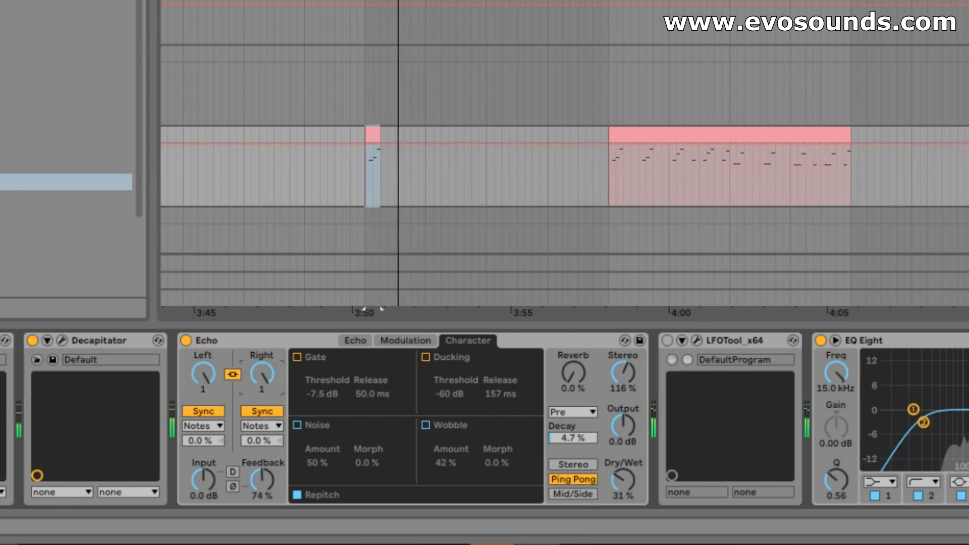
left_click_drag(262, 374, 262, 361)
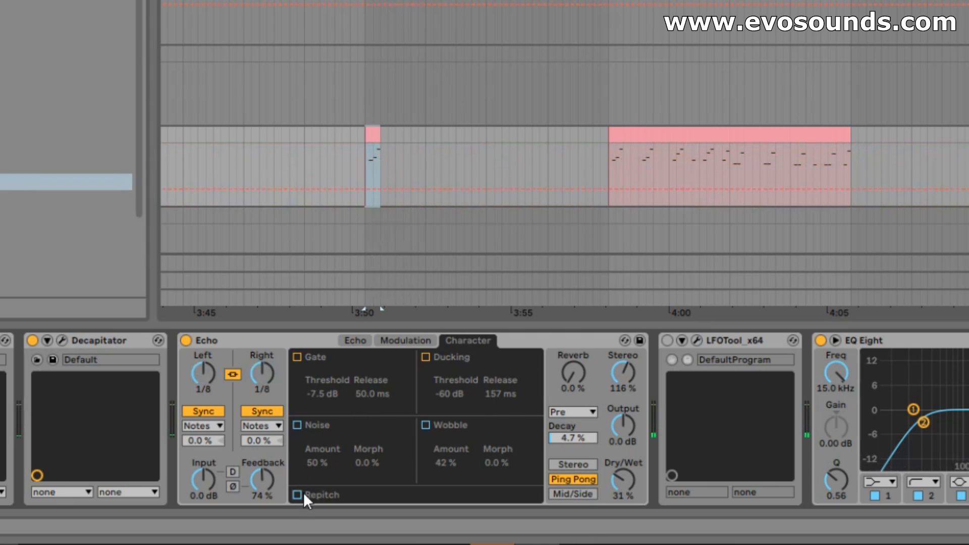
Step: Audition Echo with Repitch off while stepping the linked delay division from 1/8 to 1/16
left_click(262, 373)
key("space")
key("Down")
key("Up")
key("Up")
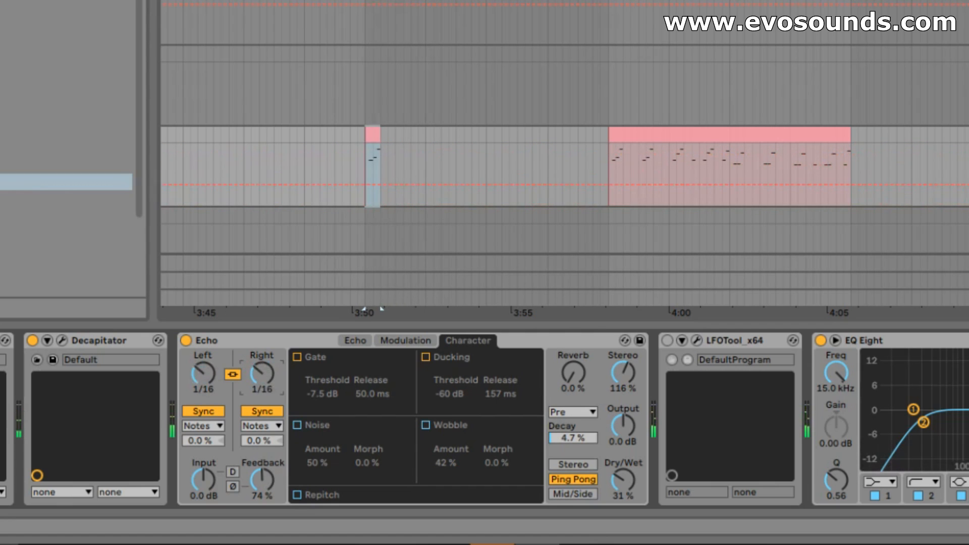
Step: Switch both Echo channels from Sync to Time and set their linked delay time to 94.7 ms
left_click(232, 374)
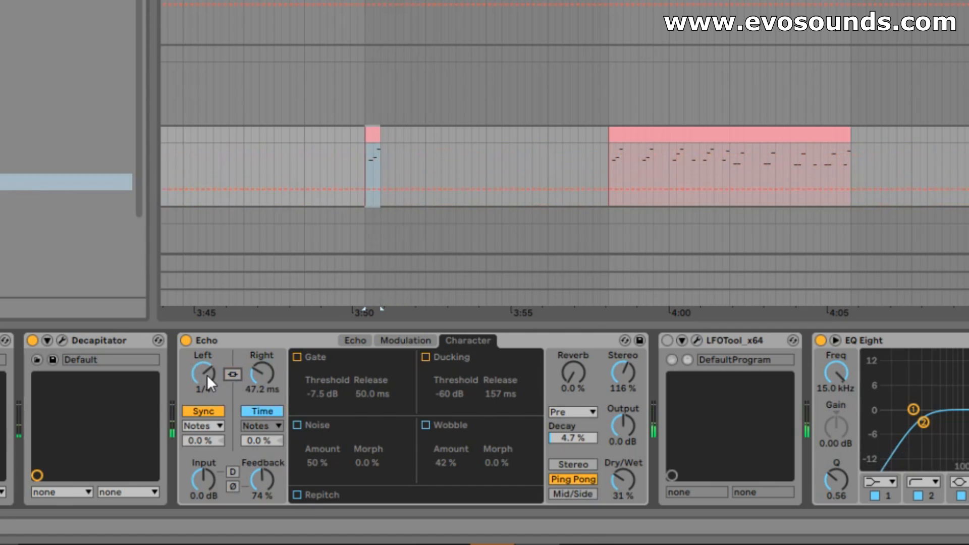
left_click(206, 410)
mouse_move(214, 380)
left_mouse_down()
mouse_move(214, 429)
mouse_move(214, 366)
left_mouse_up()
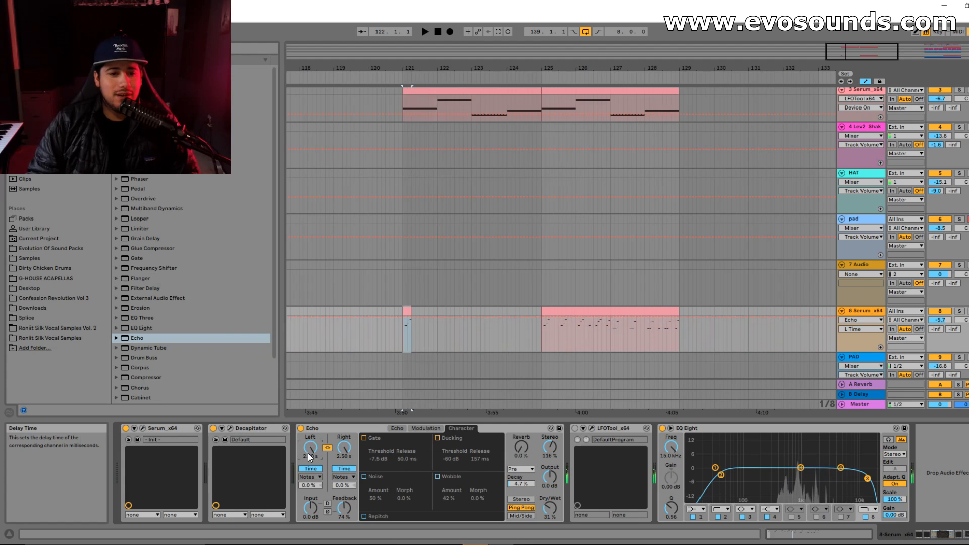
left_click_drag(309, 457, 310, 492)
Step: Enable Repitch and audition it while sweeping the linked delay time through 6.44 ms and 43.2 ms
left_click(363, 516)
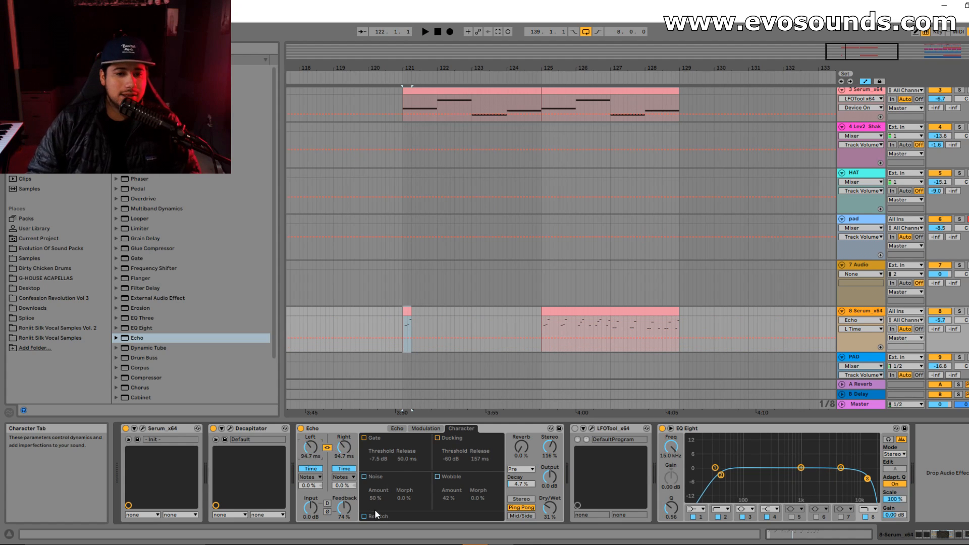
left_click_drag(310, 457, 314, 437)
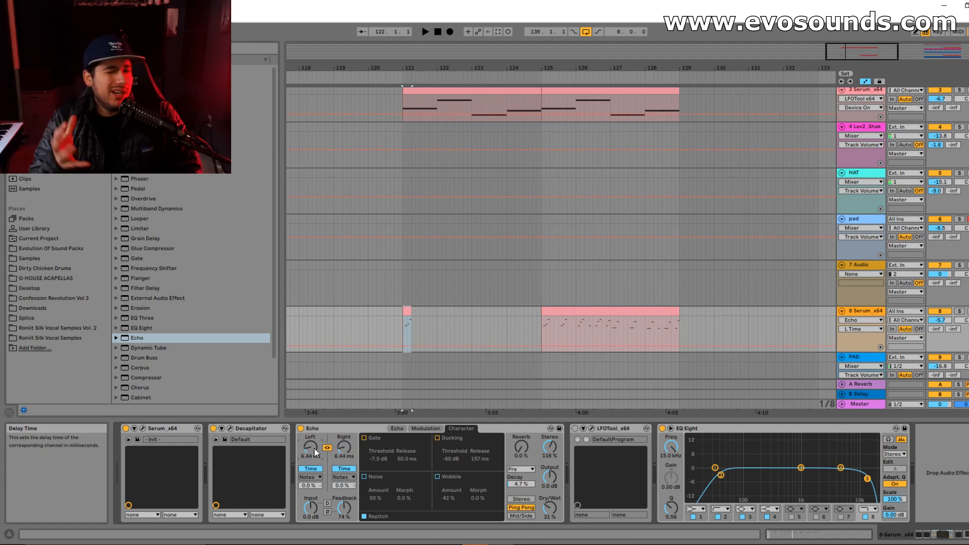
left_click_drag(314, 447, 313, 472)
key("space")
key("space")
key("space")
key("space")
left_click_drag(313, 447, 314, 405)
key("space")
left_click_drag(314, 447, 314, 453)
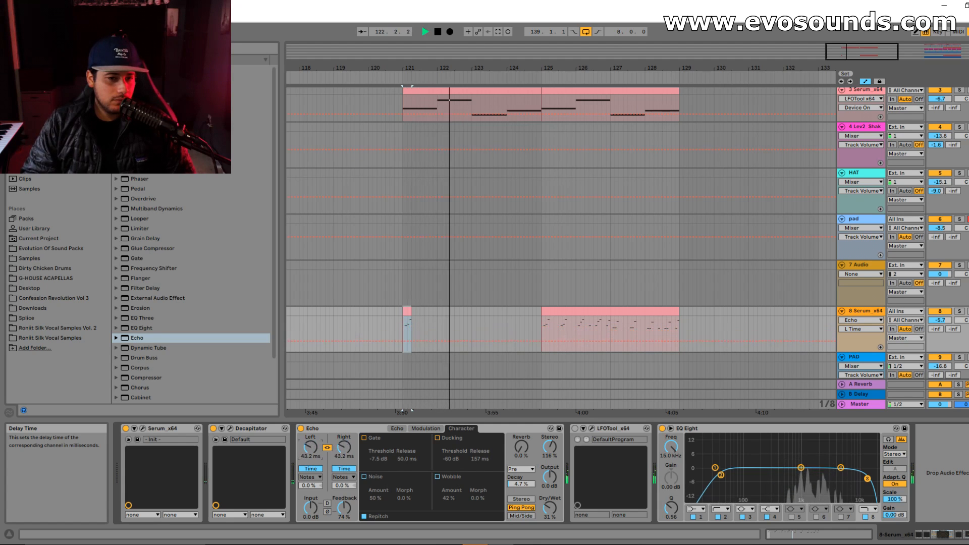
key("space")
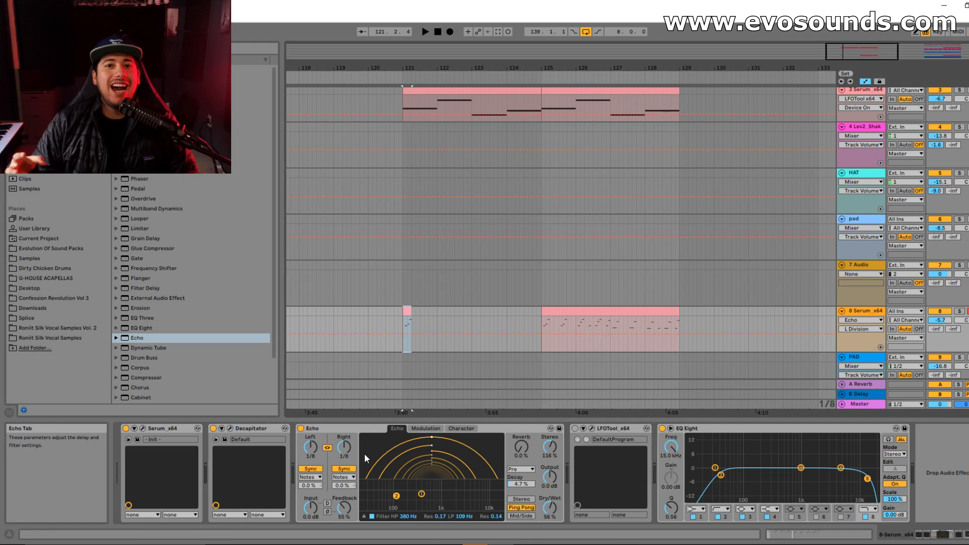
Step: Set Echo's delay to 1/32, feedback to 73 %, low-pass filter to 1.11 kHz and Dry/Wet to 61 %, and audition it
left_click_drag(344, 447, 344, 467)
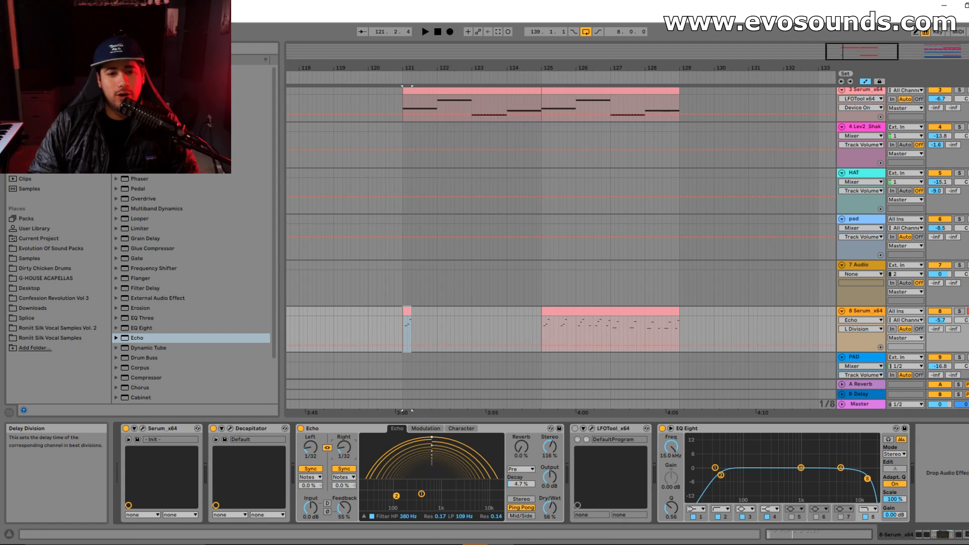
mouse_move(344, 507)
left_mouse_down()
mouse_move(344, 485)
mouse_move(343, 516)
left_mouse_up()
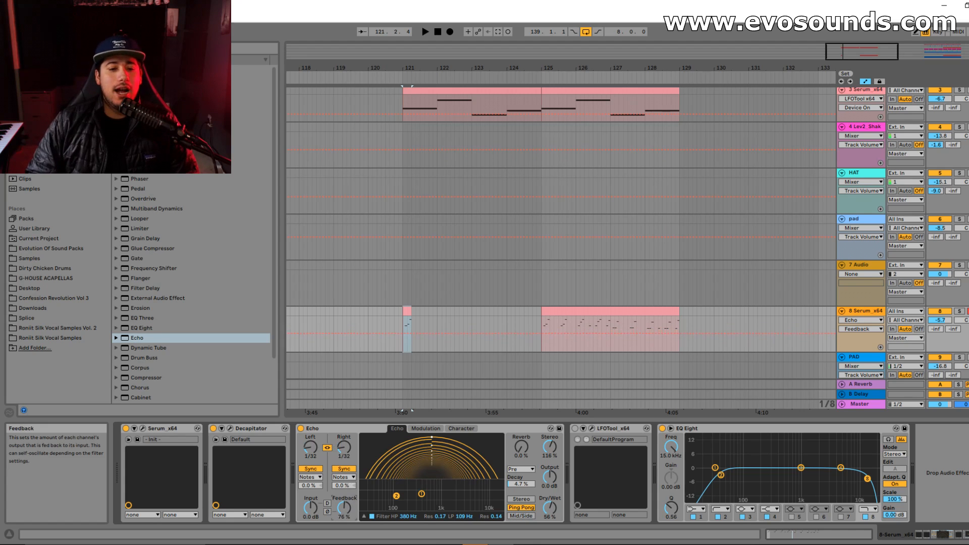
left_click_drag(438, 498, 450, 500)
left_click(550, 507)
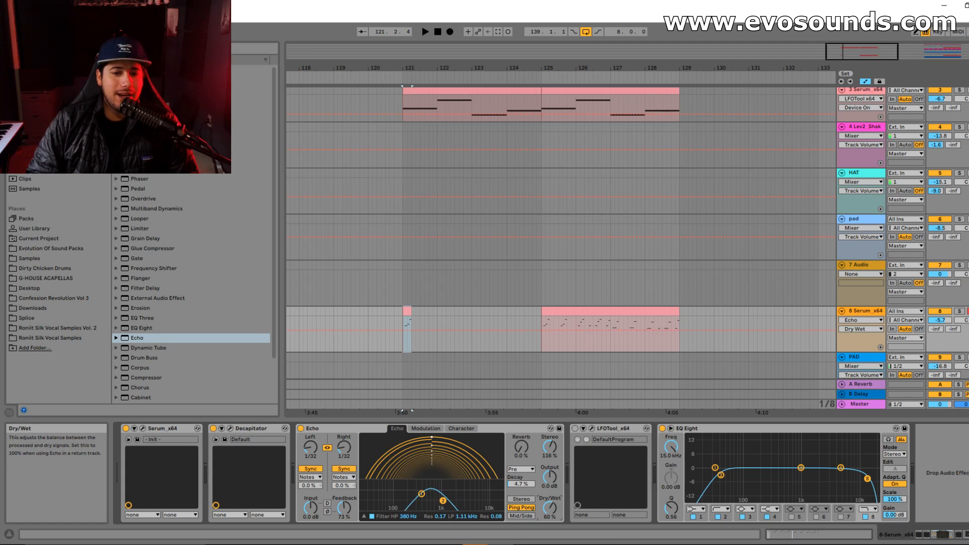
key("space")
left_click_drag(550, 507, 549, 507)
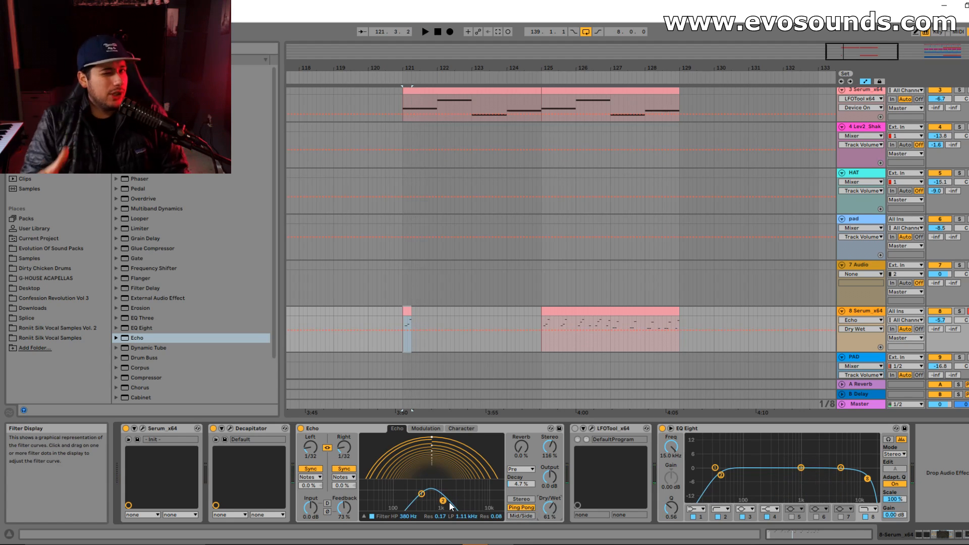
Step: Raise Echo's low-pass filter to 13.5 kHz, change the channel mode to Stereo and audition the clip
left_click_drag(442, 506, 494, 507)
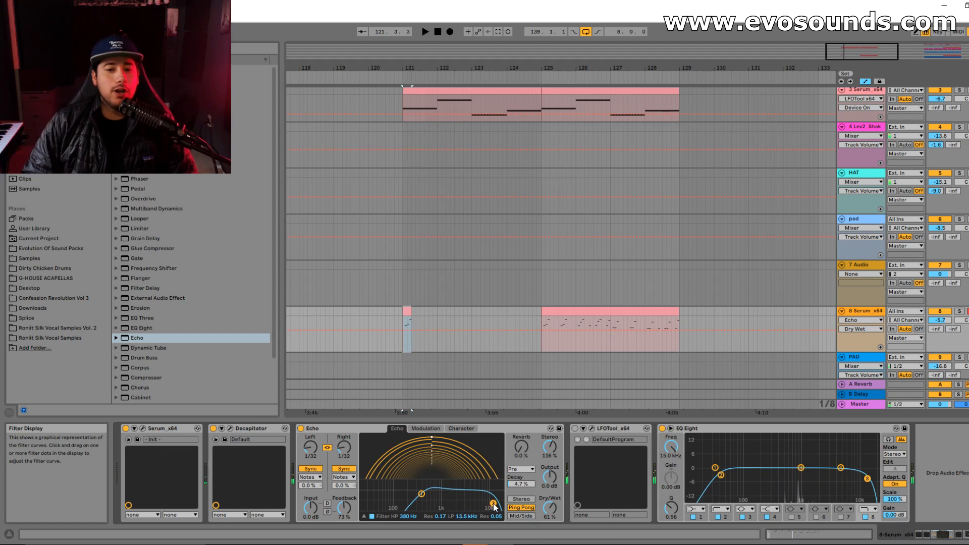
left_click(521, 499)
key("space")
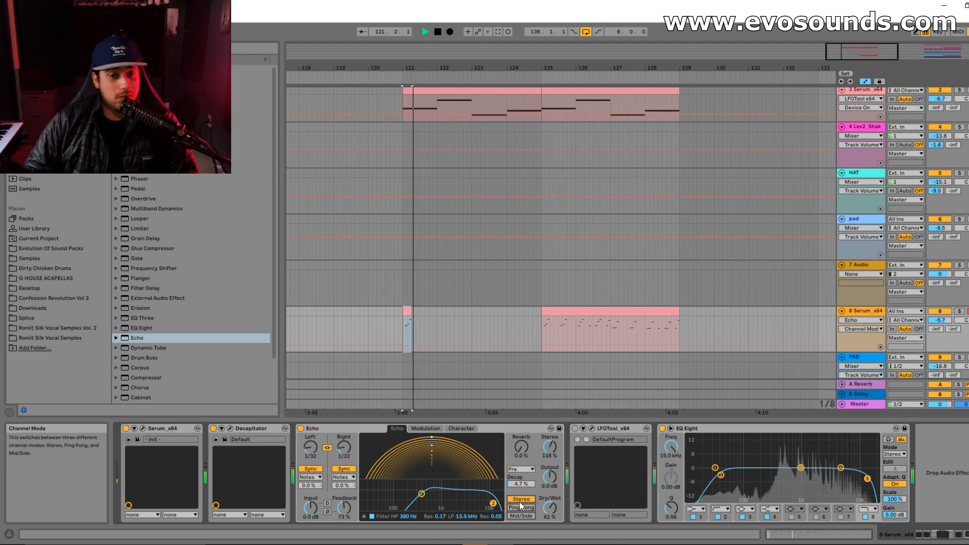
key("space")
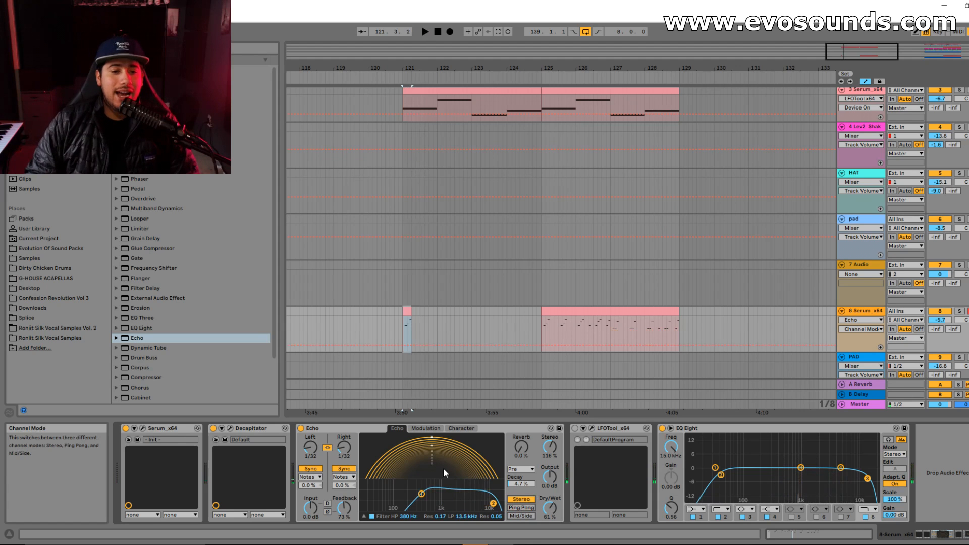
Step: Audition Echo with a 1/8 delay and set its feedback to 49 %
left_click_drag(350, 450, 350, 438)
key("space")
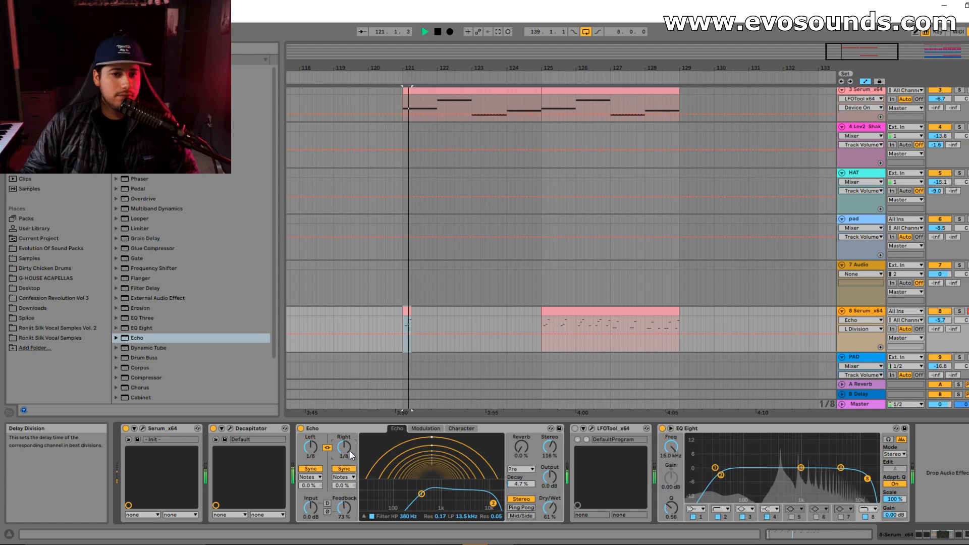
key("space")
left_click_drag(348, 510, 348, 522)
key("space")
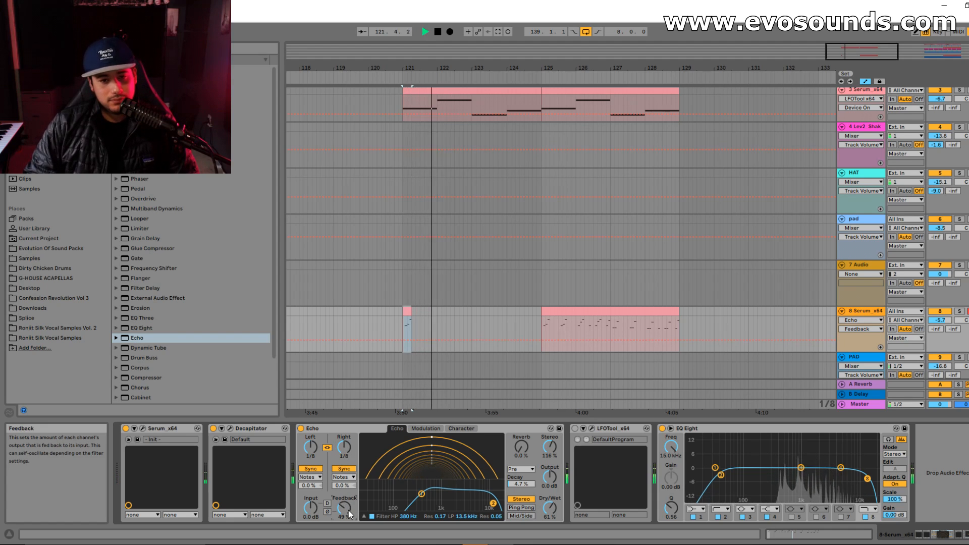
key("space")
Step: Set Echo's linked delay division to 1/4 and its feedback to 69 % while auditioning the clip
left_click_drag(341, 453, 341, 434)
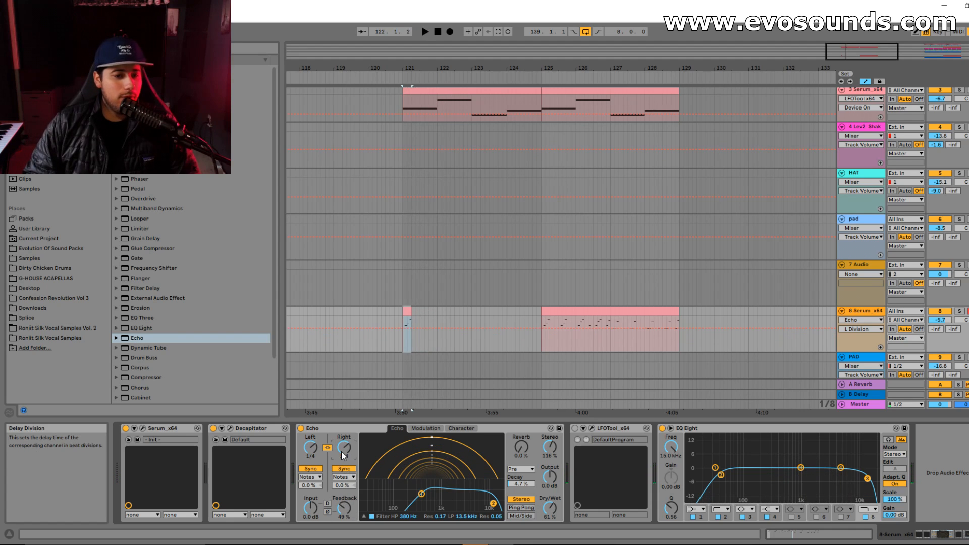
key("space")
left_click_drag(344, 507, 344, 497)
key("space")
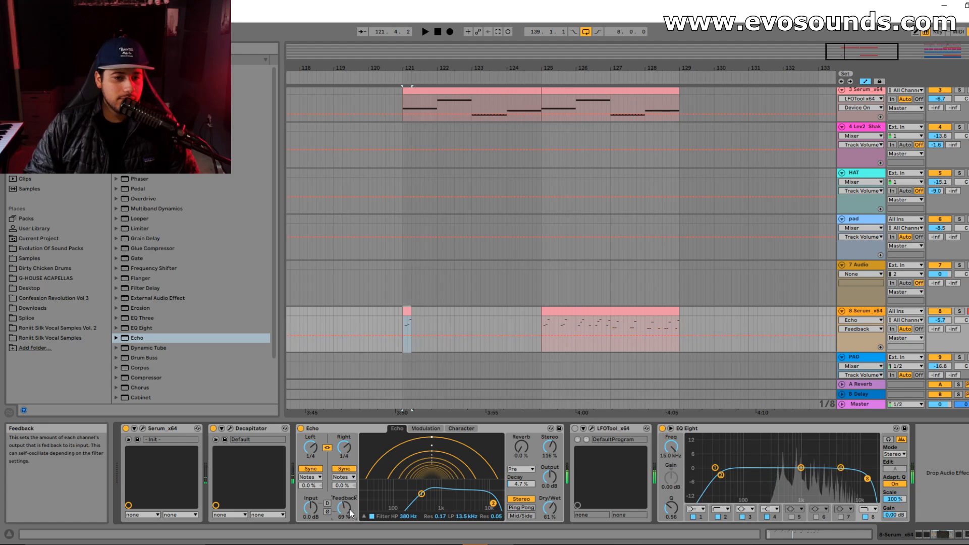
Step: Toggle Repitch in Echo's character settings and audition the clip with the delay and filter display shown
left_click(459, 429)
left_click(365, 517)
left_click(398, 428)
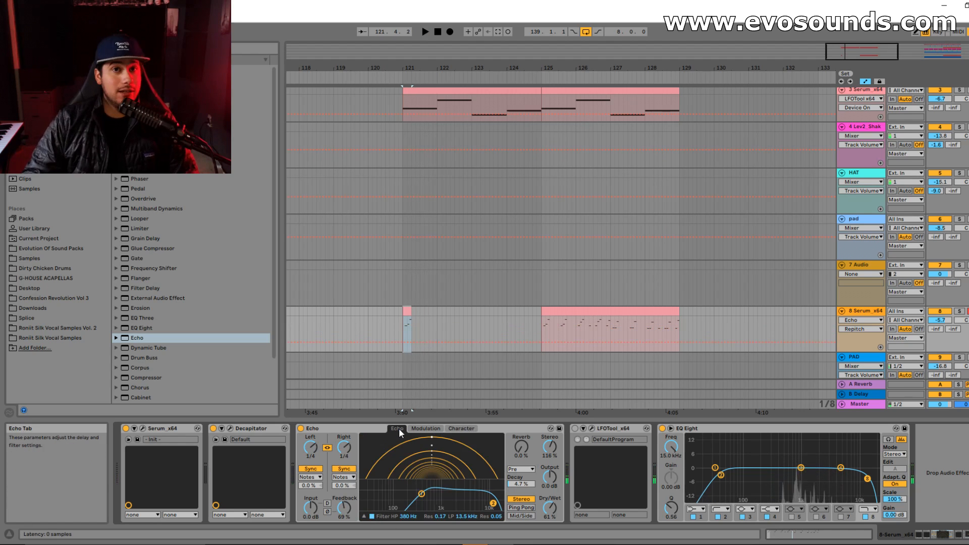
key("space")
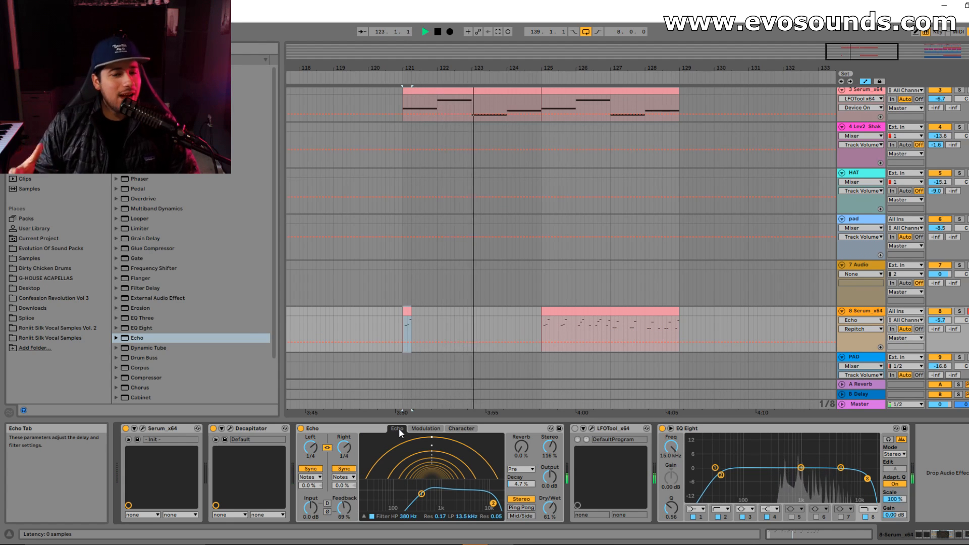
key("space")
Step: Set Echo's filter modulation amount to 48 % and audition it
left_click(424, 429)
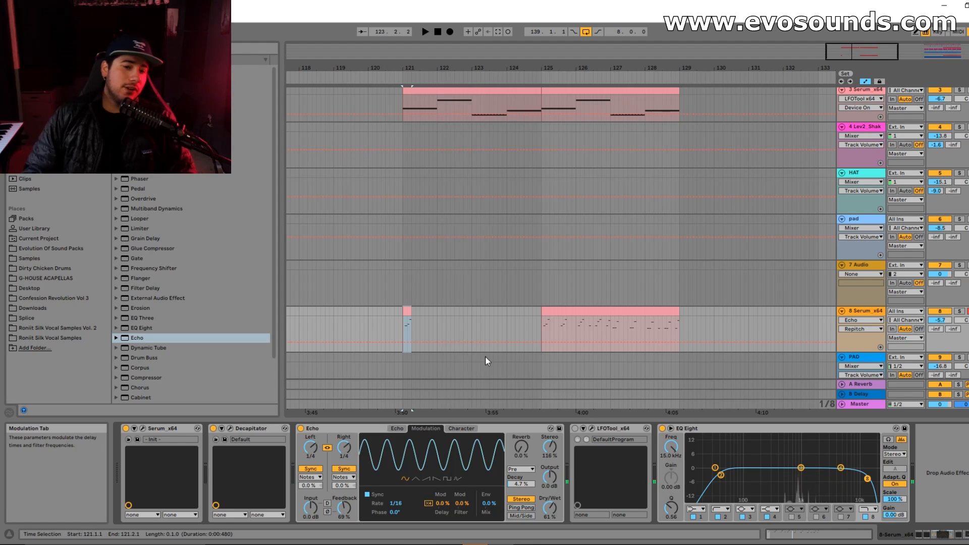
left_click_drag(461, 503, 461, 497)
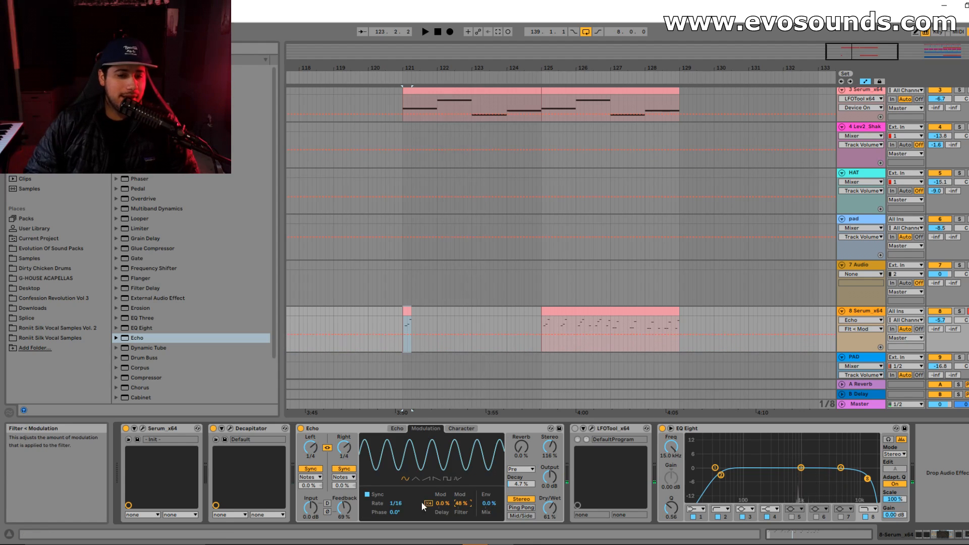
key("space")
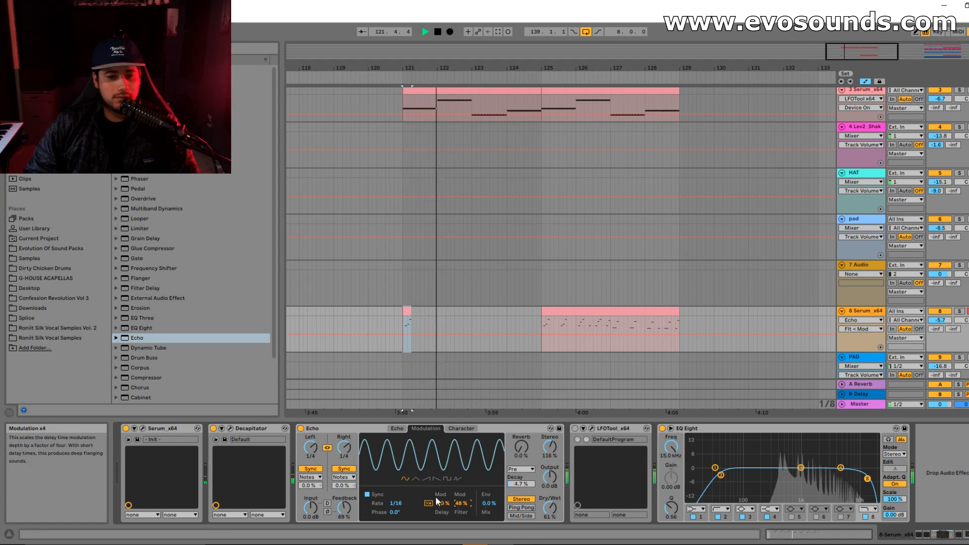
key("space")
Step: Lower Echo's low-pass filter to 1.51 kHz and audition the modulated delay
left_click(397, 428)
left_click_drag(452, 501, 449, 501)
key("space")
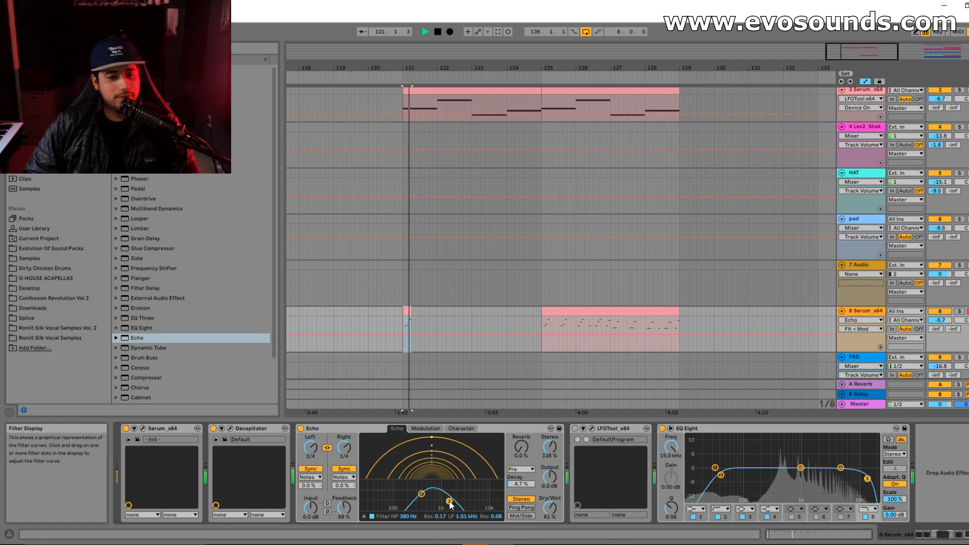
key("space")
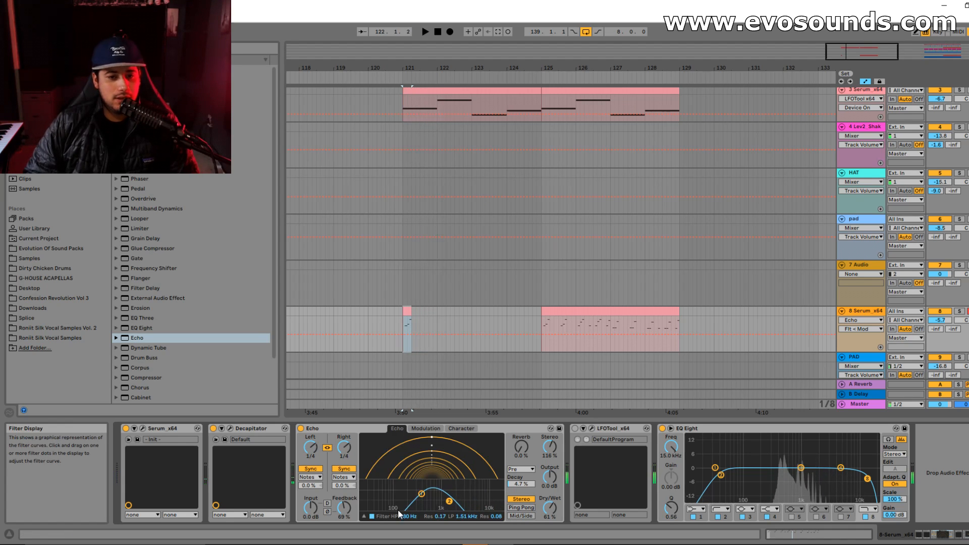
Step: Set Echo's filter modulation amount to 92 % and its modulation rate to 1/8, and audition the clip
left_click(425, 429)
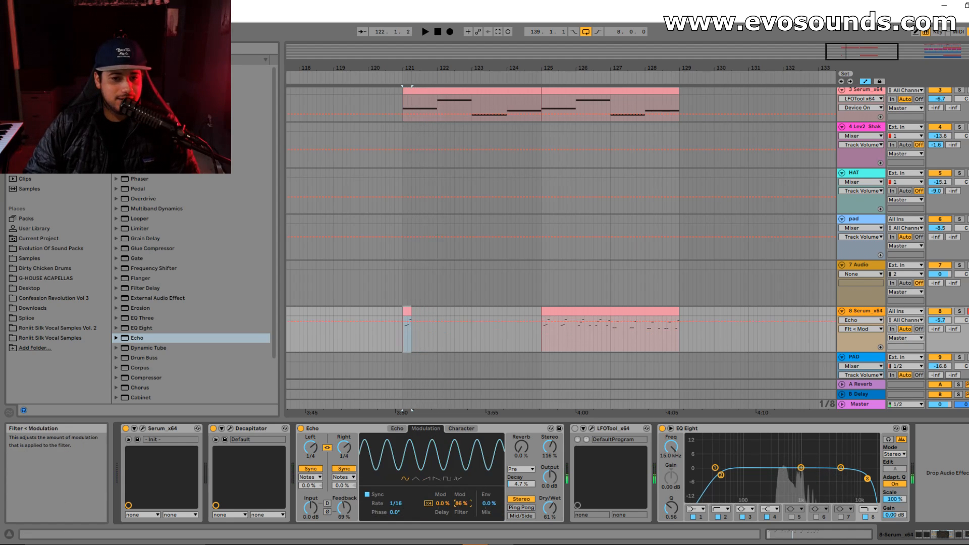
mouse_move(392, 504)
left_mouse_down()
mouse_move(392, 492)
mouse_move(392, 503)
left_mouse_up()
key("space")
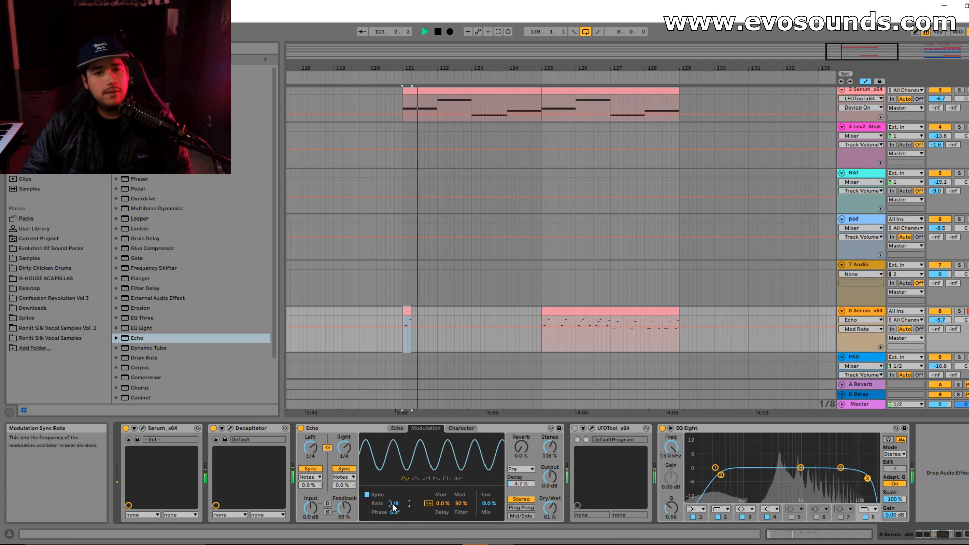
key("space")
Step: Set Echo's reverb amount to 47 % and audition it, keeping the reverb location at Pre
mouse_move(519, 455)
left_mouse_down()
mouse_move(518, 439)
mouse_move(517, 455)
left_mouse_up()
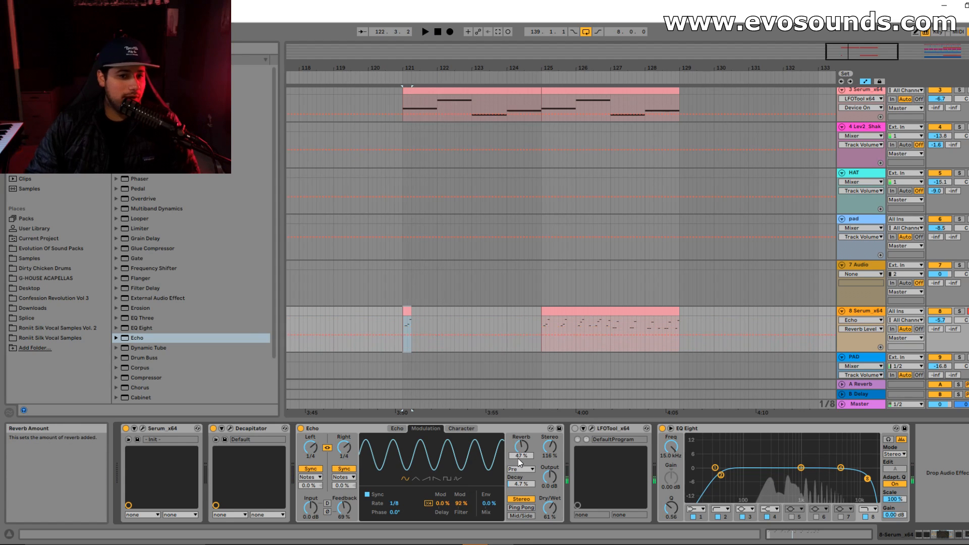
key("space")
left_click(519, 470)
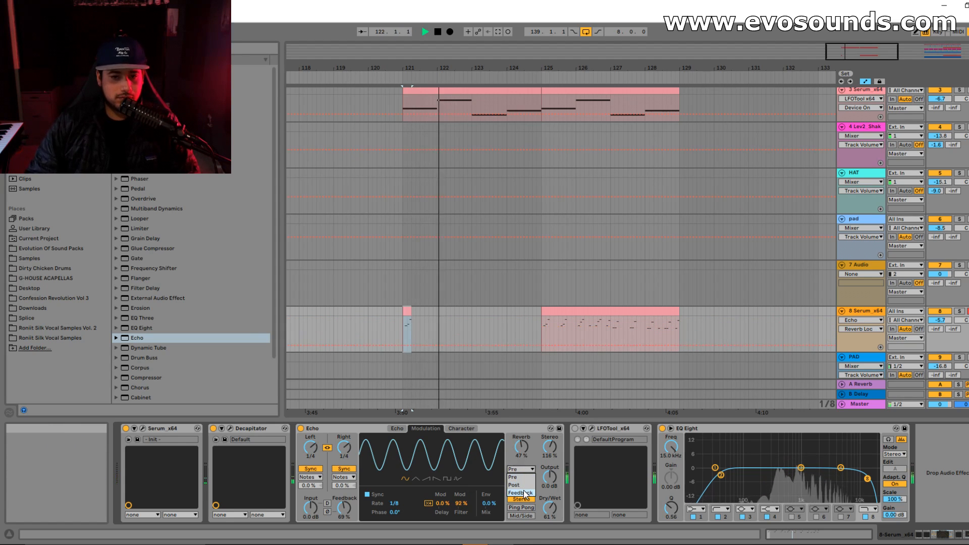
left_click(486, 434)
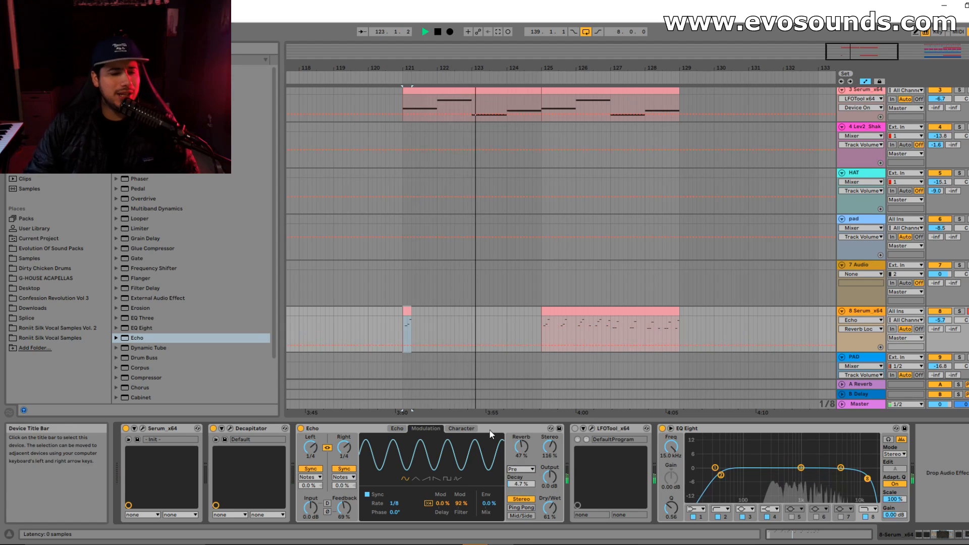
key("space")
Step: Set Echo's delay modulation amount to 28 % and audition the clip
left_click(402, 428)
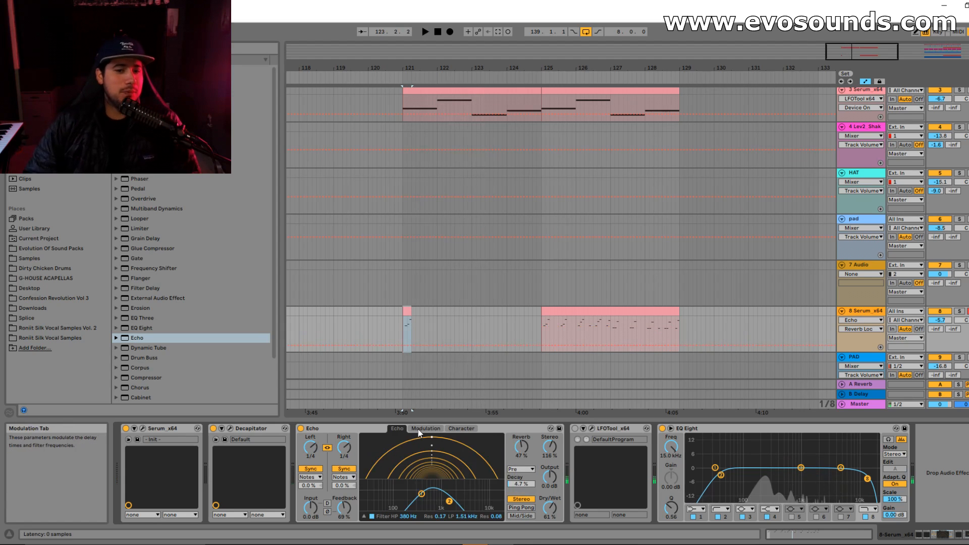
left_click(425, 428)
left_click(443, 503)
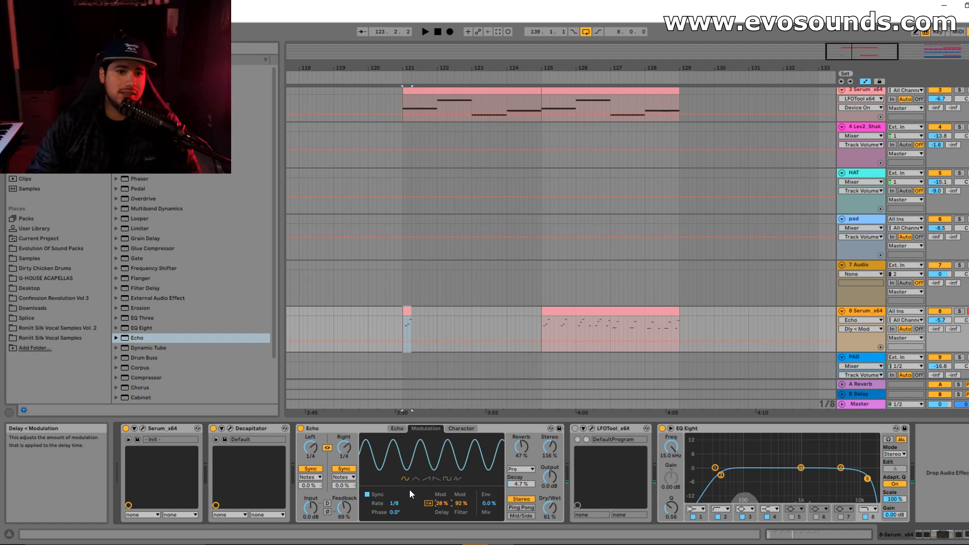
key("space")
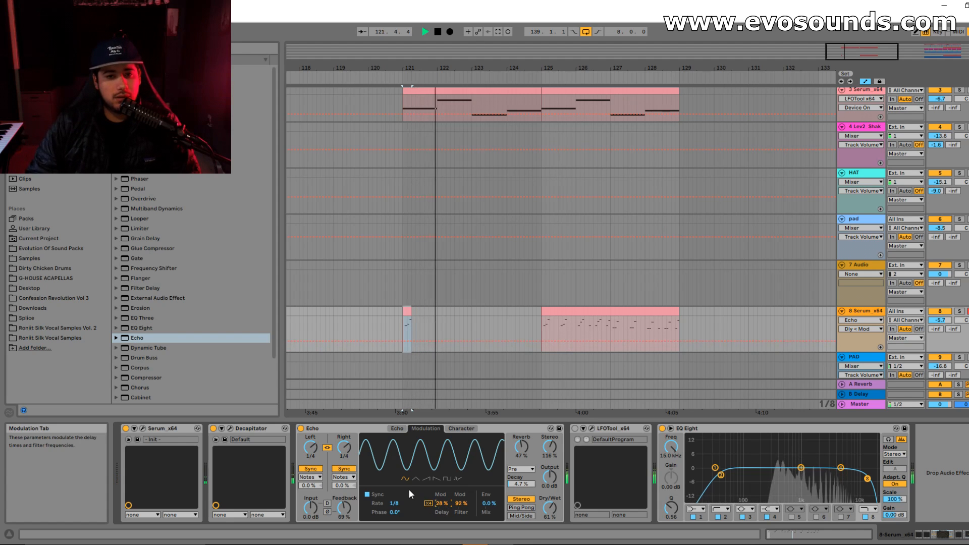
Step: Raise Echo's delay modulation amount to 100 % and set its modulation rate to 1/2, auditioning the clip
key("space")
left_click_drag(441, 503, 442, 501)
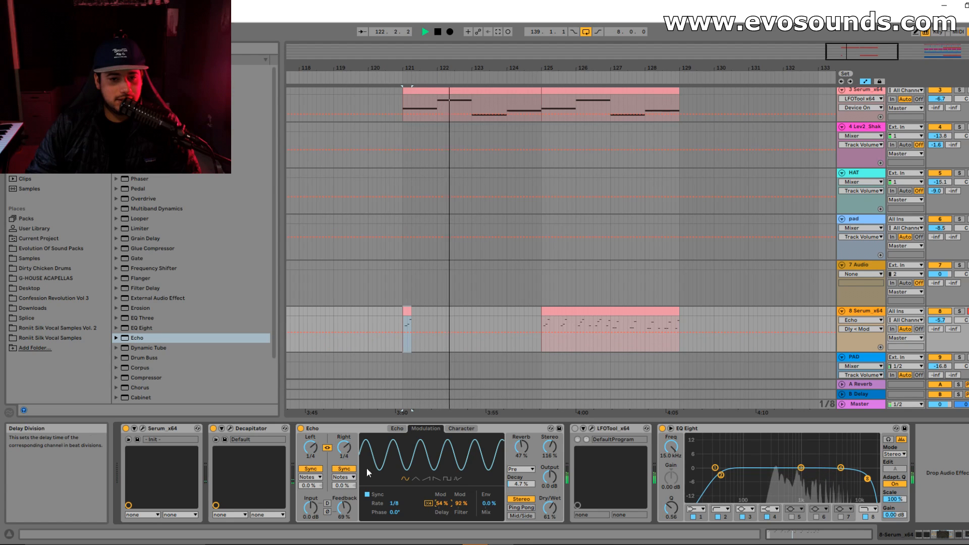
left_click_drag(442, 503, 394, 512)
key("space")
key("space")
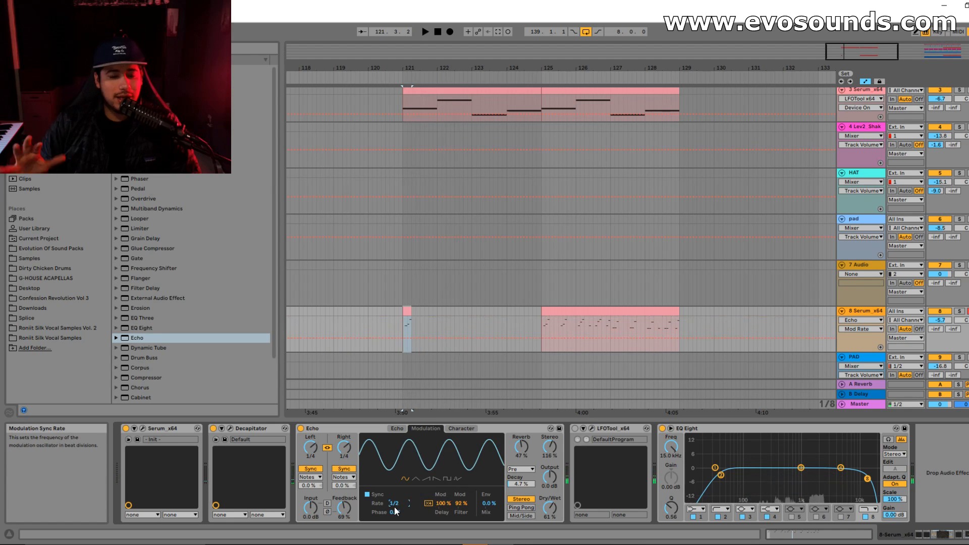
key("space")
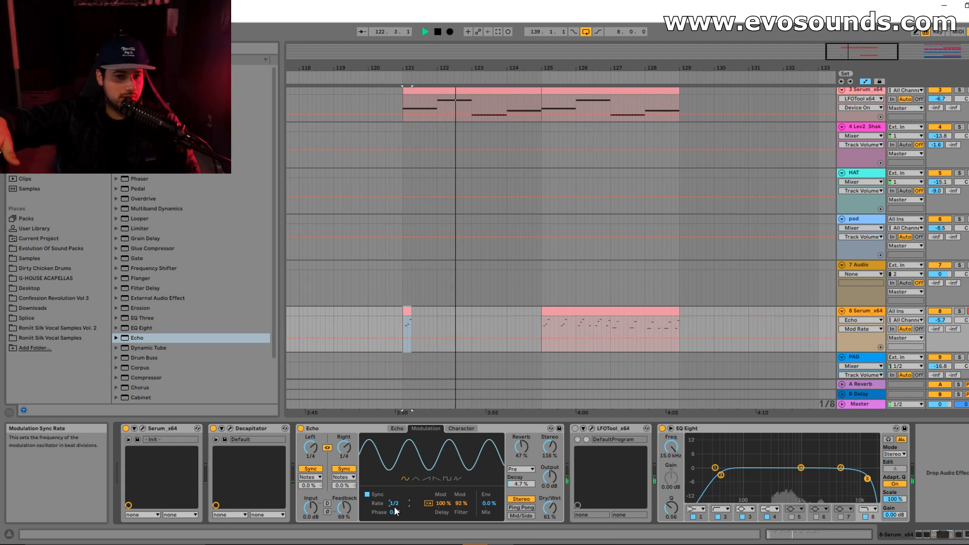
key("space")
Step: Set Echo's modulation rate to 1/4 and its delay modulation amount to 48 %, and audition the clip
left_click_drag(394, 505, 395, 510)
key("space")
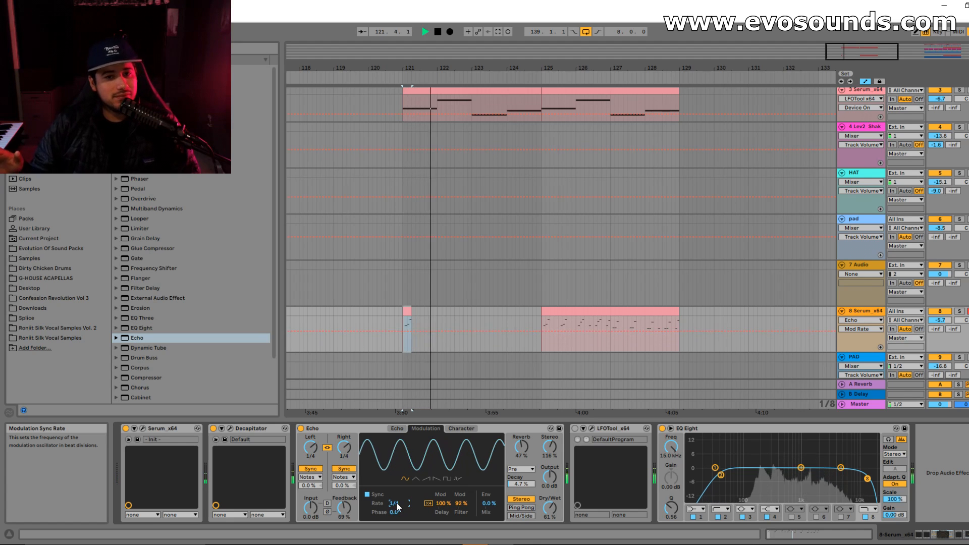
key("space")
key("space")
Step: Set Echo's modulation phase to 80° and audition the clip, then deactivate the Echo device
left_click_drag(388, 512, 389, 500)
key("space")
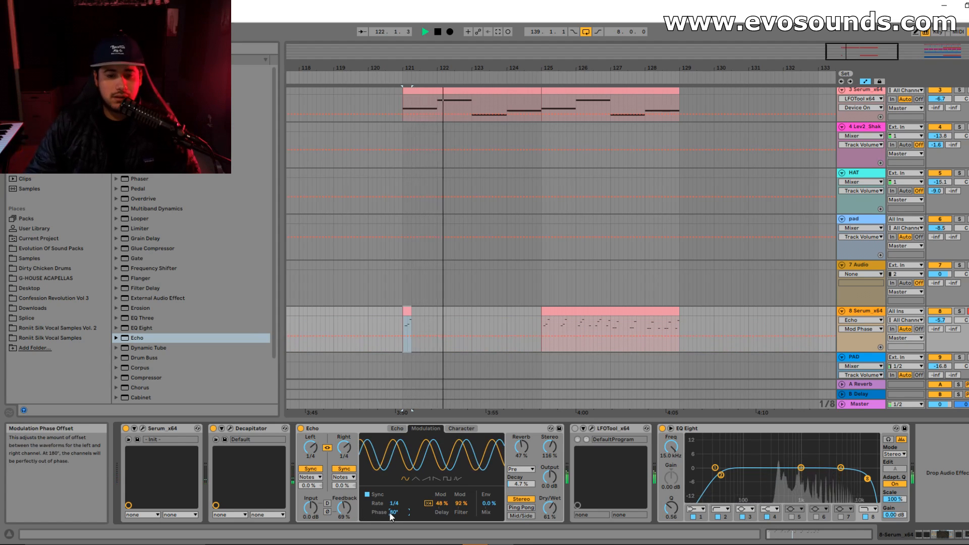
key("space")
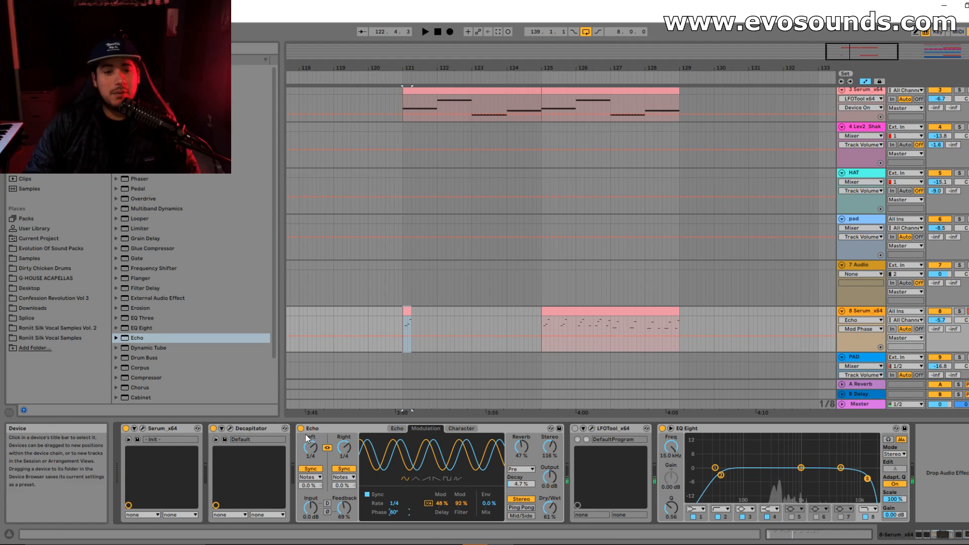
left_click(300, 429)
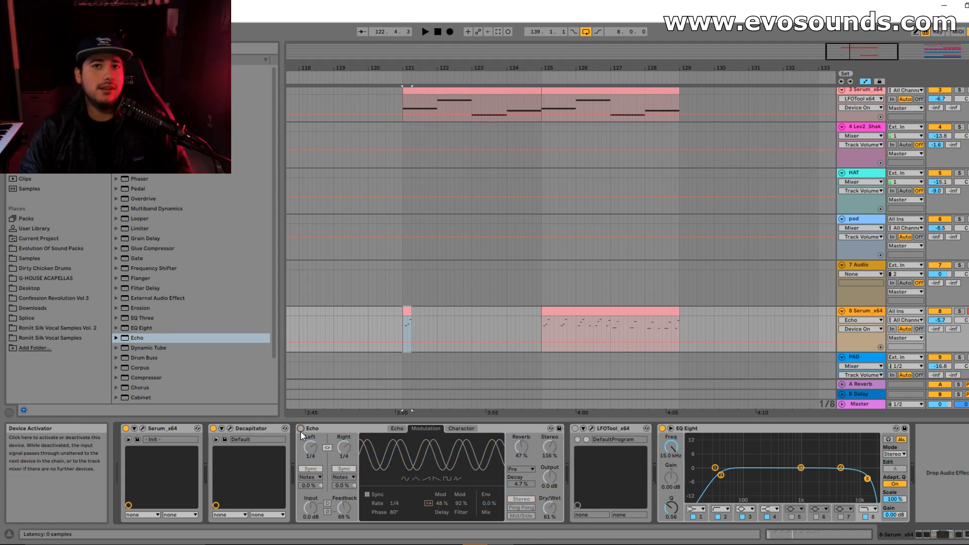